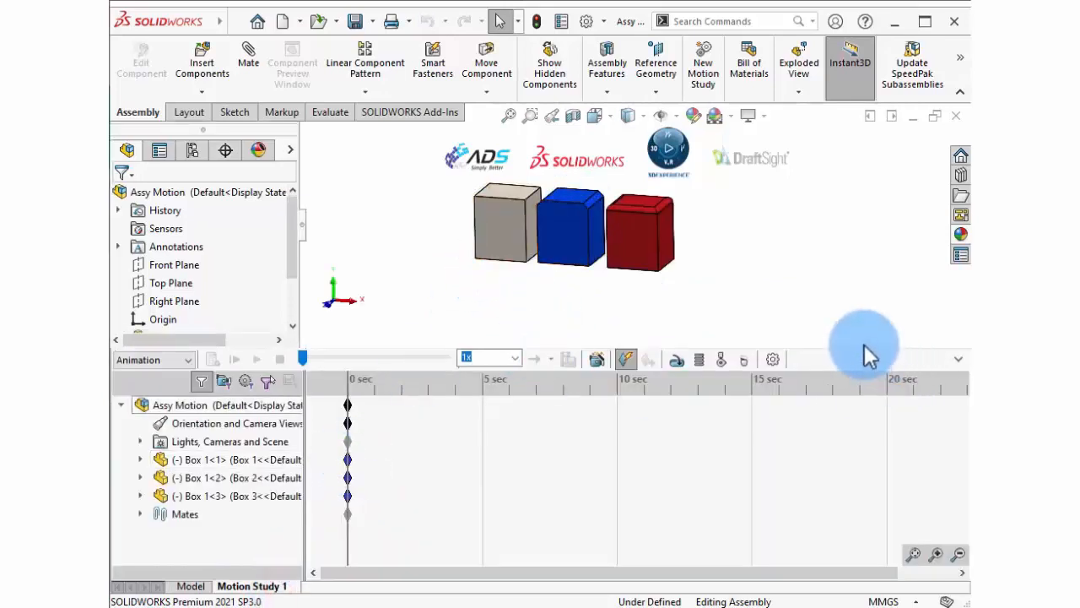
- Enlarge the model view above the motion timeline and review the study types available for Motion Study 1
{"action": "left_click_drag", "start_coordinate": [859, 349], "coordinate": [849, 367]}
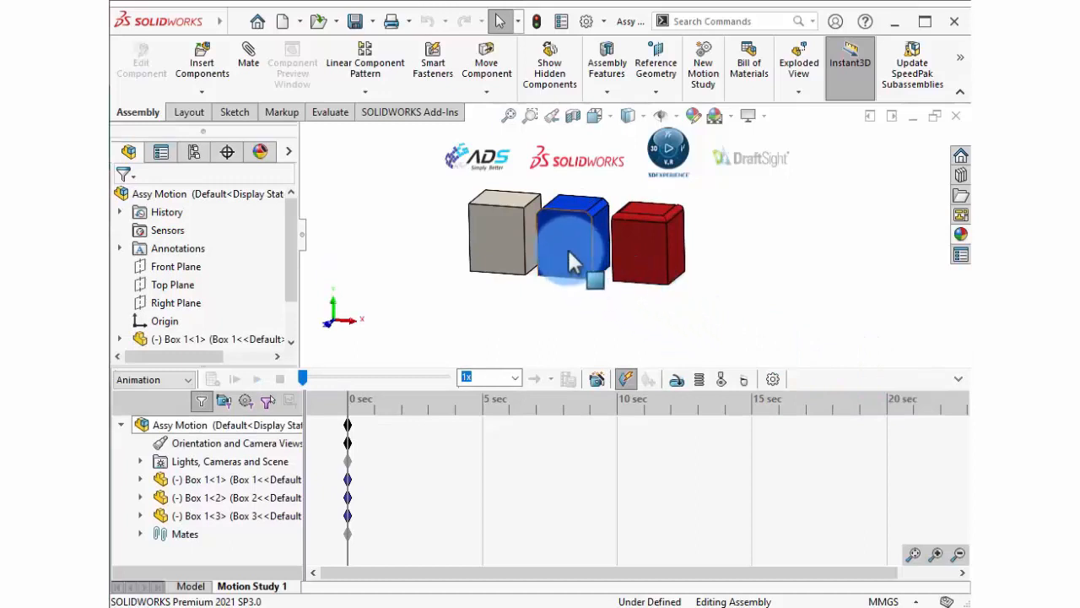
{"action": "scroll", "coordinate": [581, 222], "scroll_direction": "down", "scroll_amount": 2}
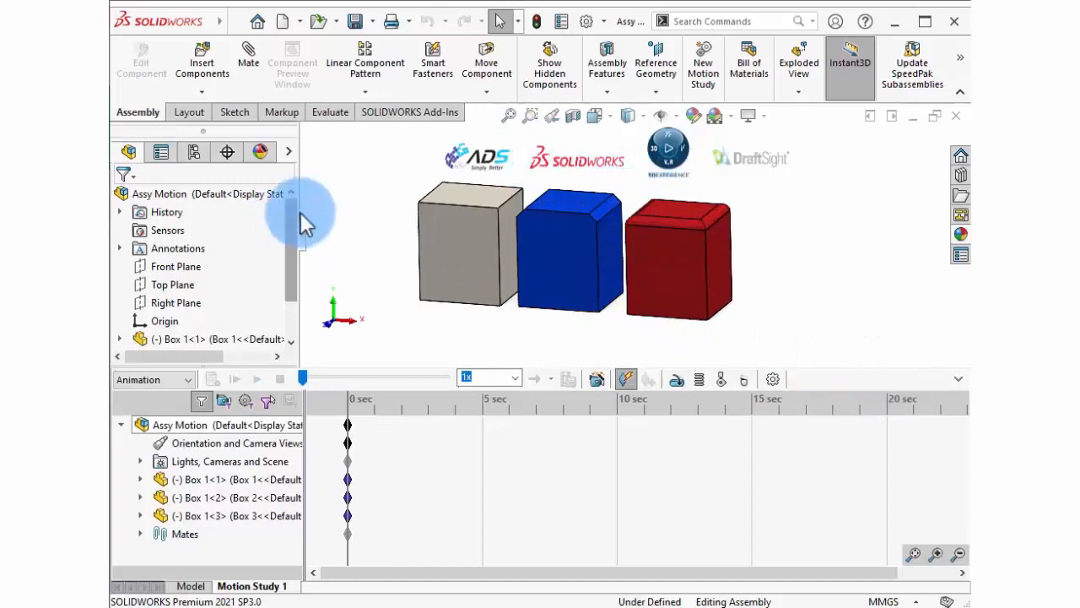
{"action": "left_click_drag", "start_coordinate": [294, 218], "coordinate": [297, 196]}
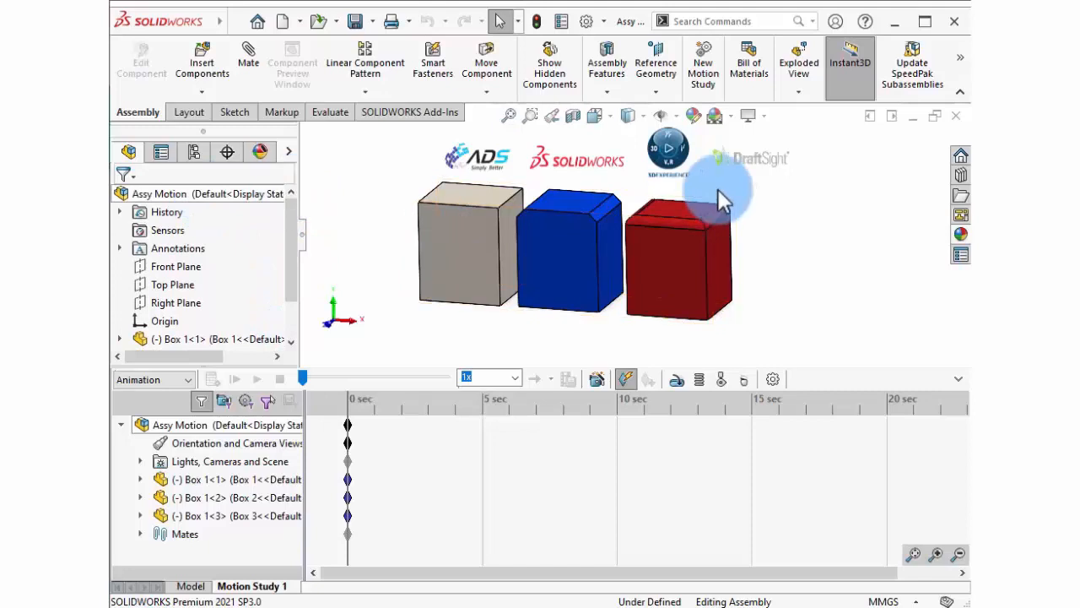
{"action": "left_click", "coordinate": [152, 379]}
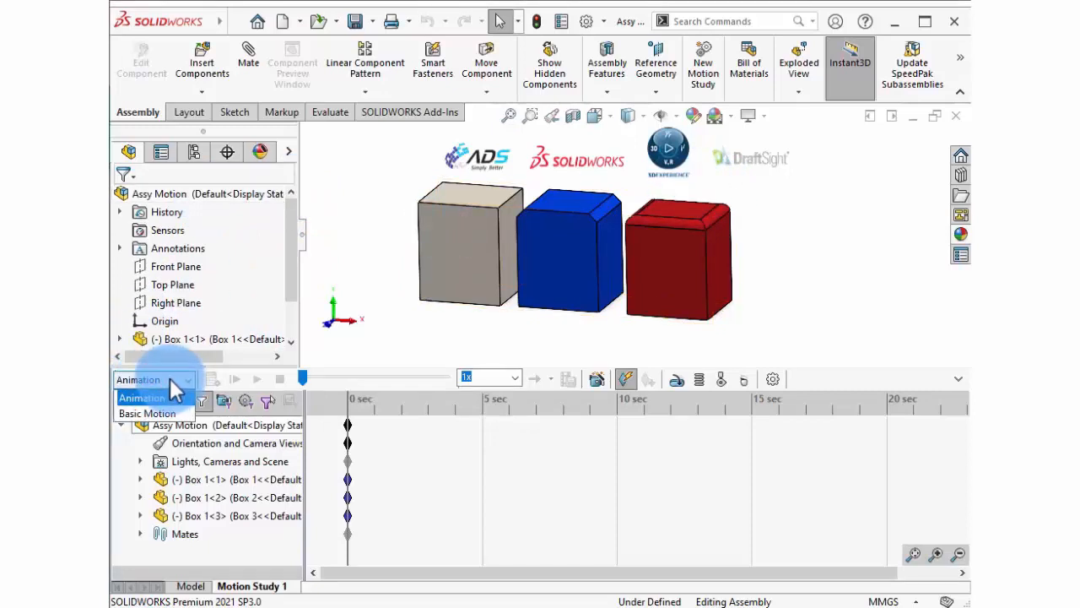
{"action": "left_click", "coordinate": [170, 378]}
{"action": "left_click", "coordinate": [169, 378]}
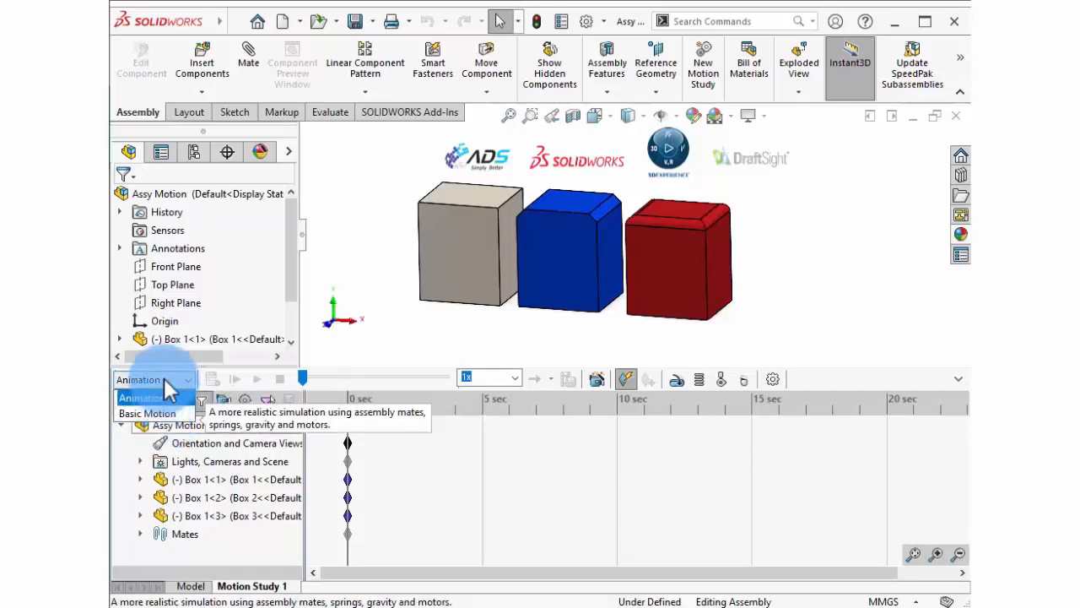
{"action": "left_click", "coordinate": [169, 380]}
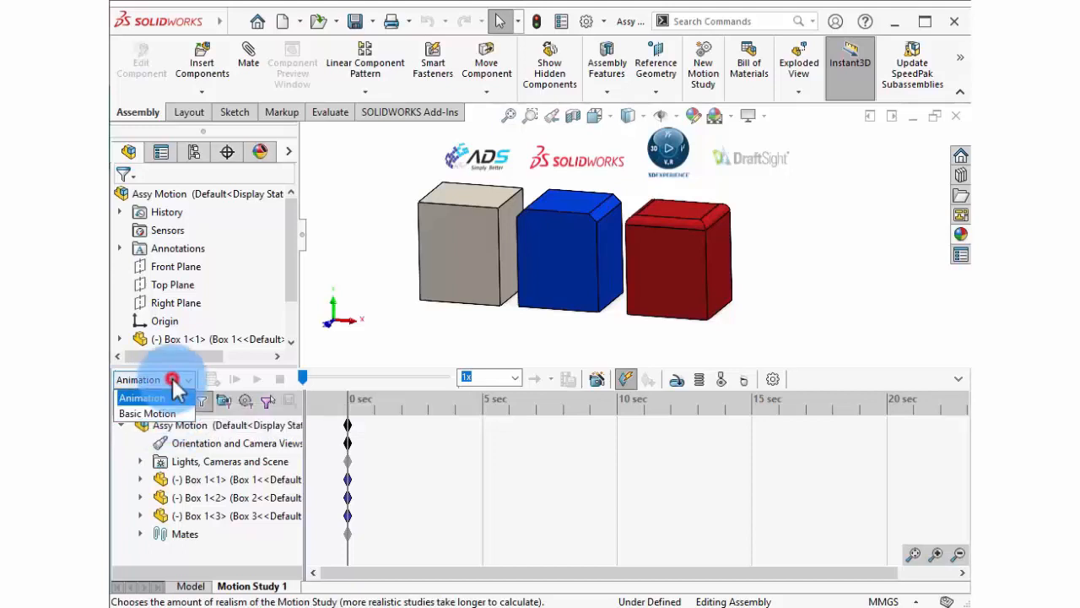
- Return to the assembly model and activate the SOLIDWORKS Motion add-in
{"action": "left_click", "coordinate": [184, 585]}
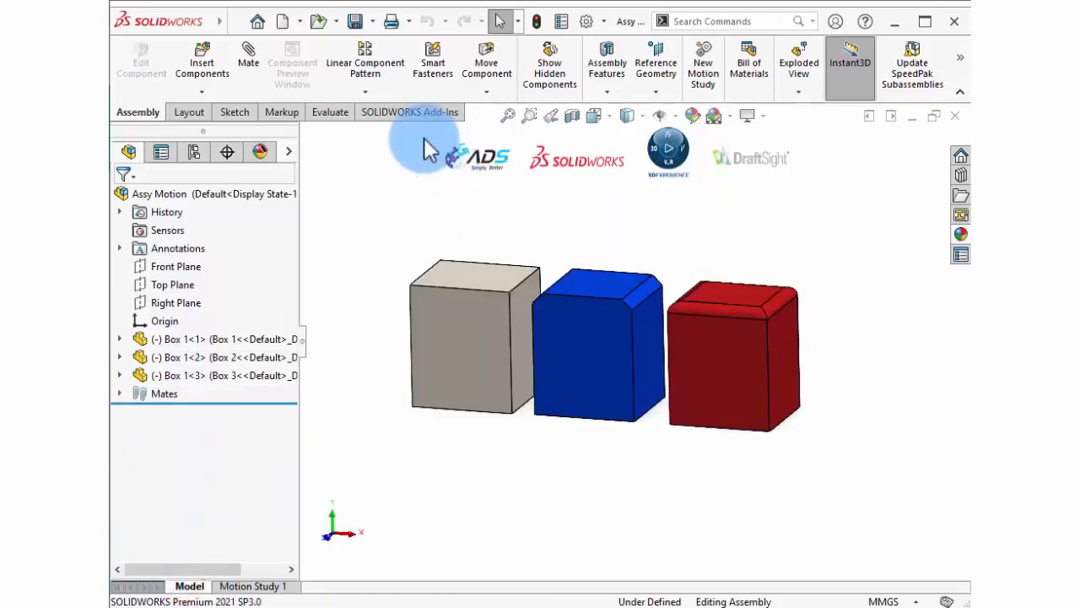
{"action": "left_click", "coordinate": [409, 112]}
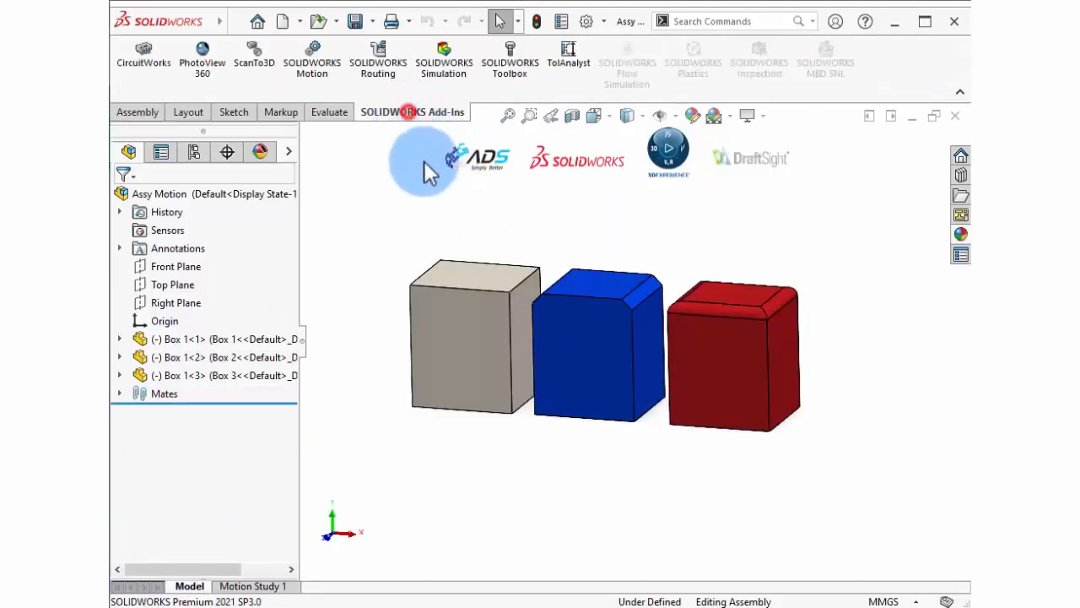
{"action": "left_click", "coordinate": [322, 74]}
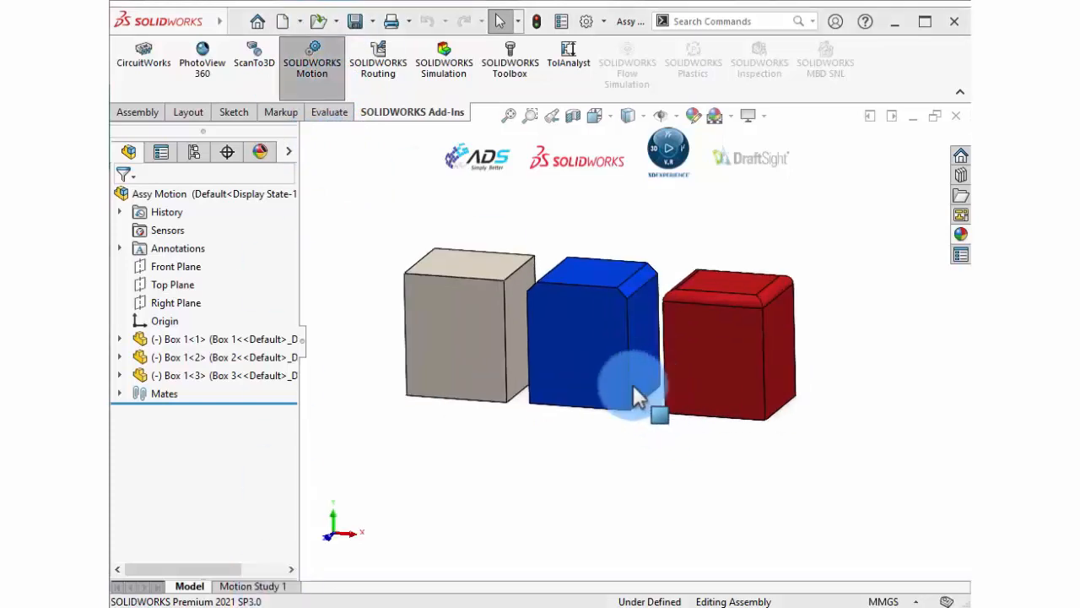
- Reopen Motion Study 1 and review its study types including Motion Analysis, keeping Animation and giving the model view more height
{"action": "left_click", "coordinate": [257, 585]}
{"action": "left_click", "coordinate": [162, 381]}
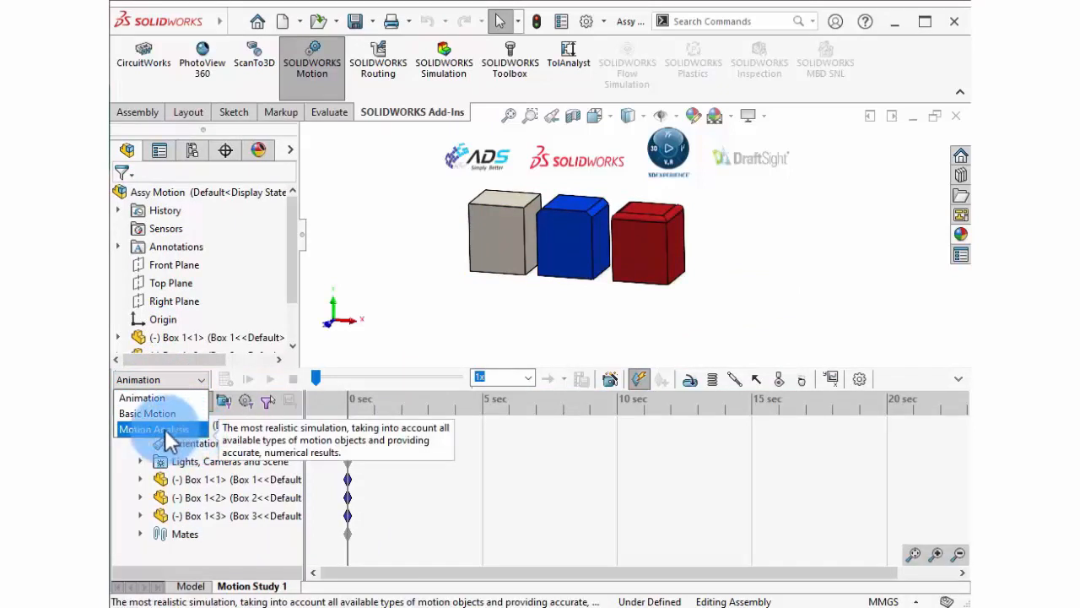
{"action": "left_click", "coordinate": [415, 317]}
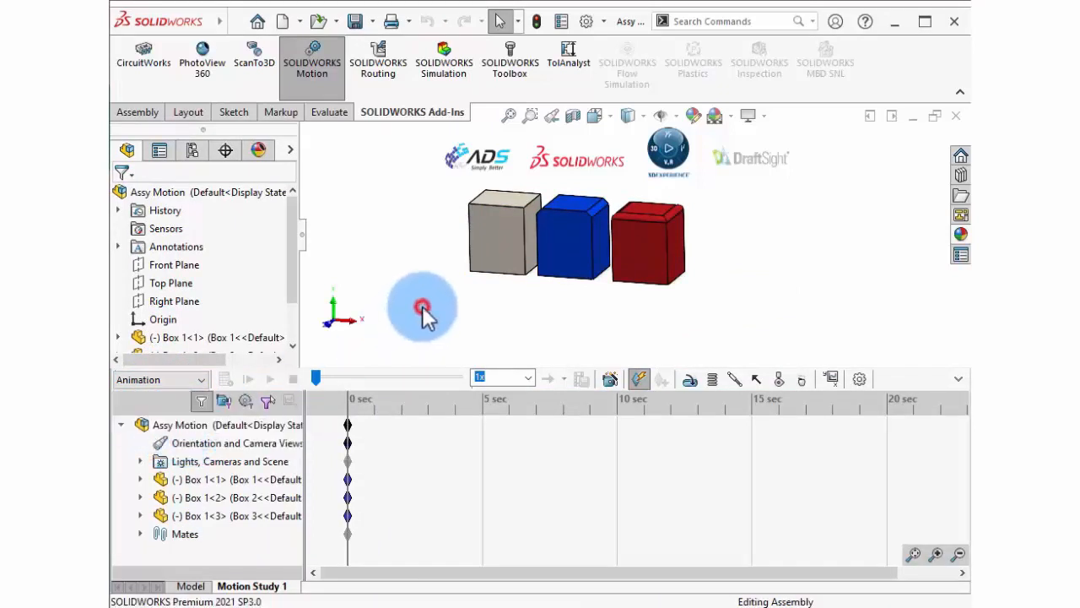
{"action": "left_click", "coordinate": [885, 369]}
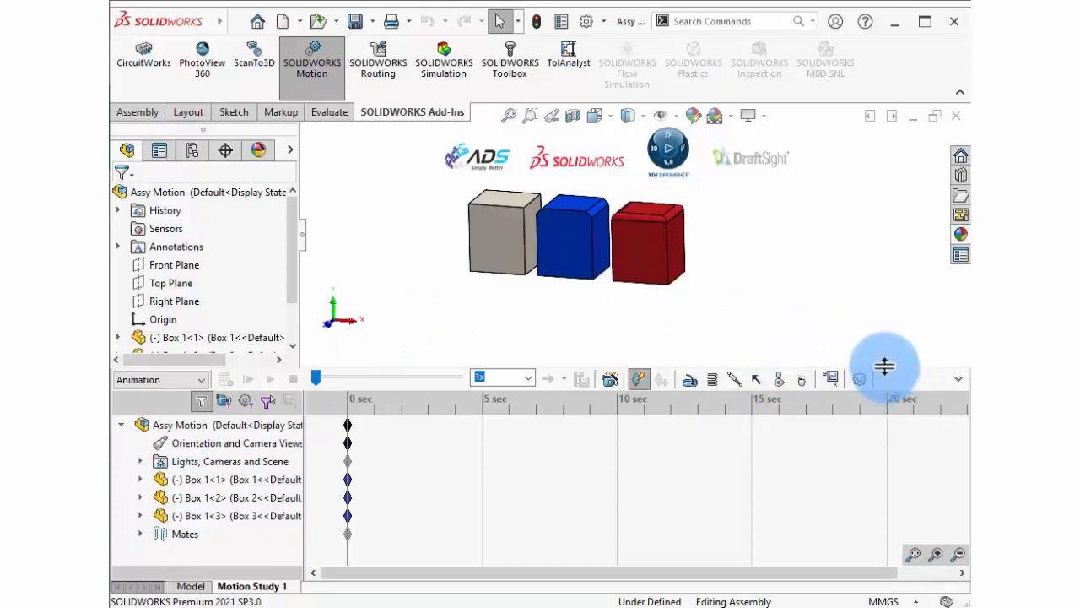
{"action": "left_click_drag", "start_coordinate": [886, 369], "coordinate": [883, 387]}
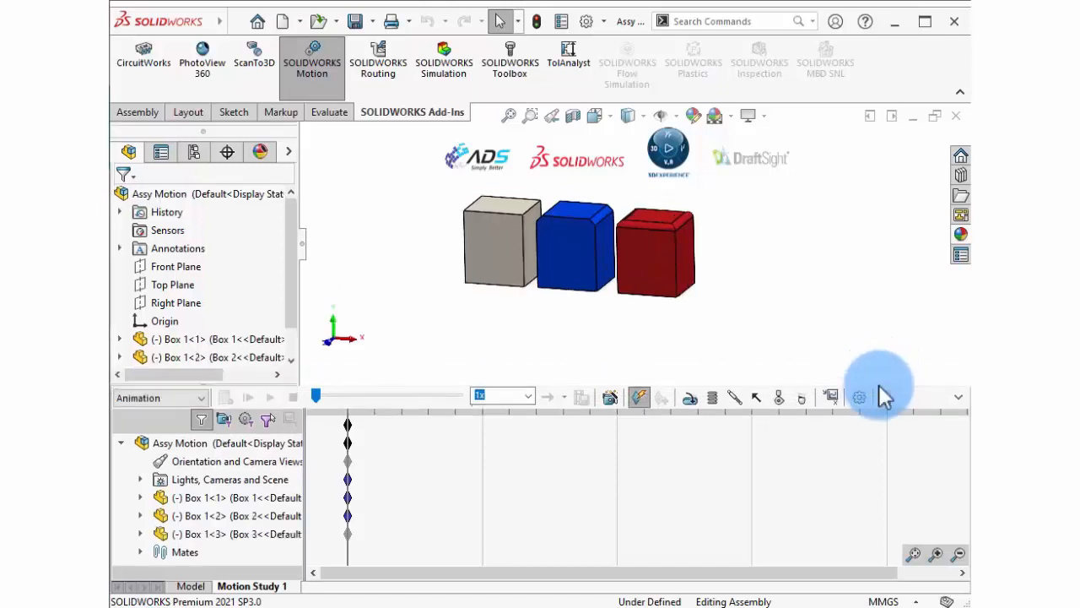
{"action": "left_click", "coordinate": [181, 397]}
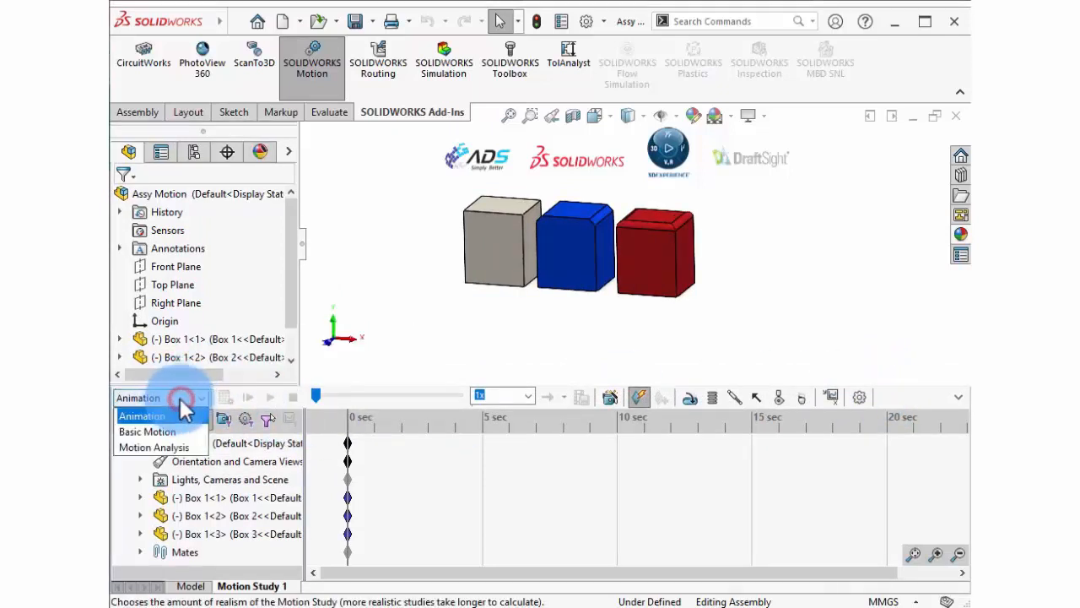
{"action": "left_click", "coordinate": [172, 397]}
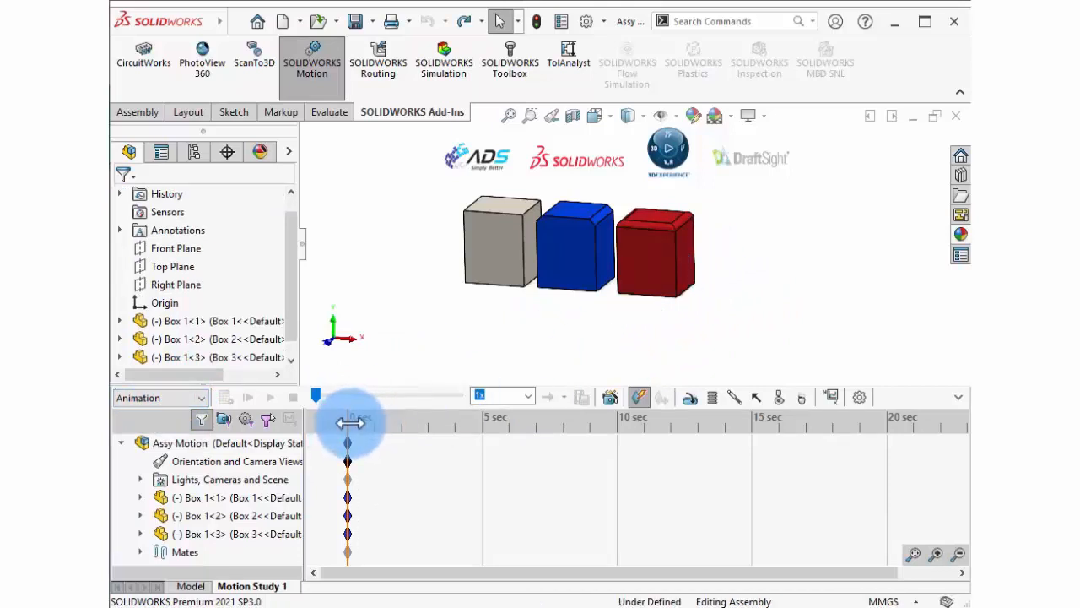
- Set the timeline to 5 seconds and move the red box away from the blue box to create its motion key
{"action": "left_click_drag", "start_coordinate": [349, 422], "coordinate": [484, 440]}
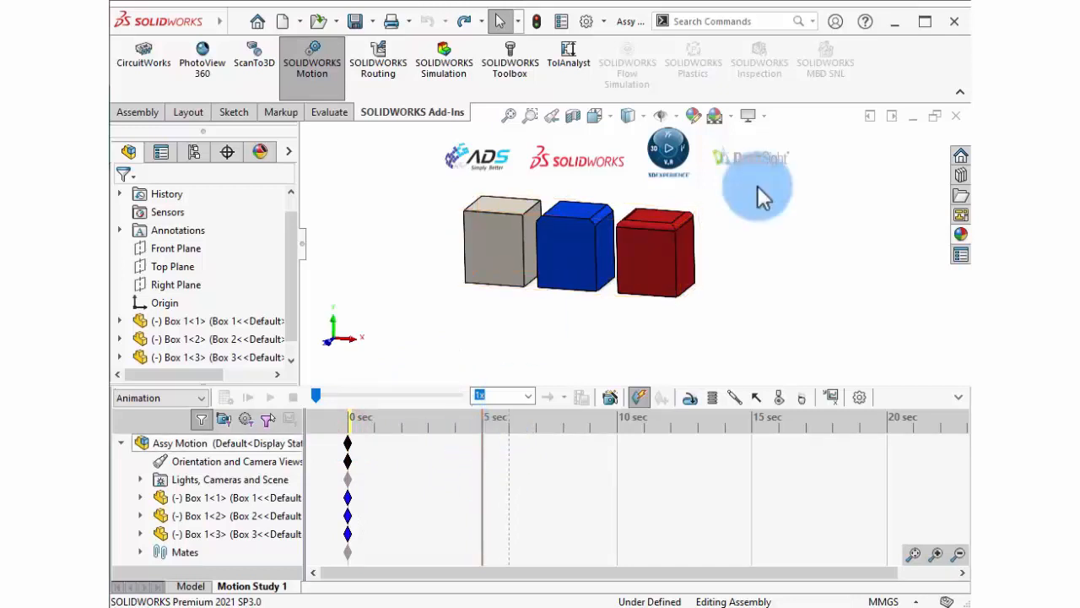
{"action": "left_click_drag", "start_coordinate": [659, 253], "coordinate": [806, 285]}
{"action": "left_click", "coordinate": [348, 535]}
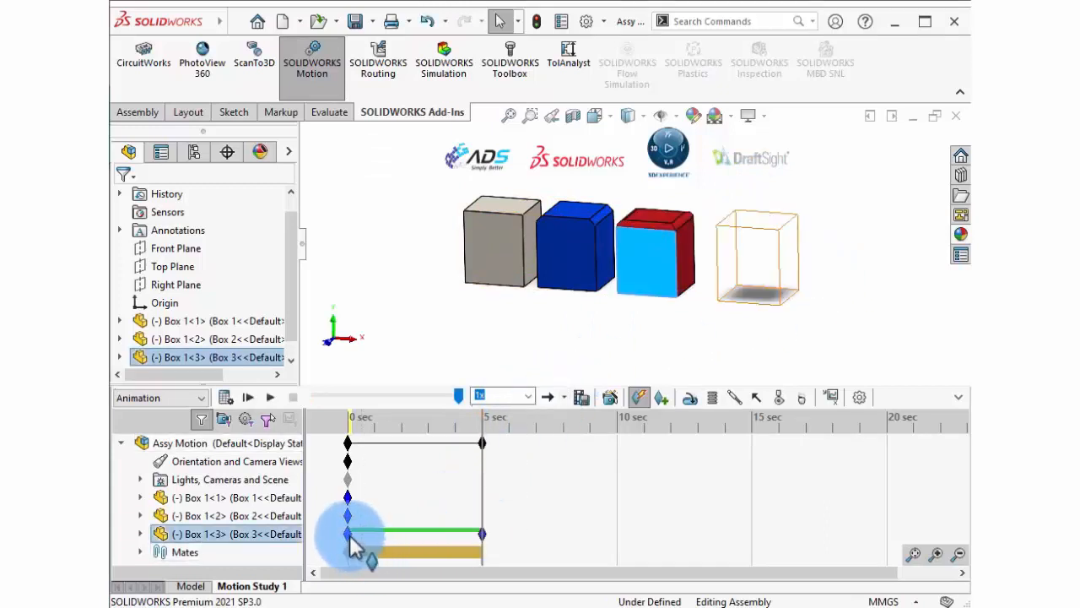
{"action": "left_click", "coordinate": [482, 535]}
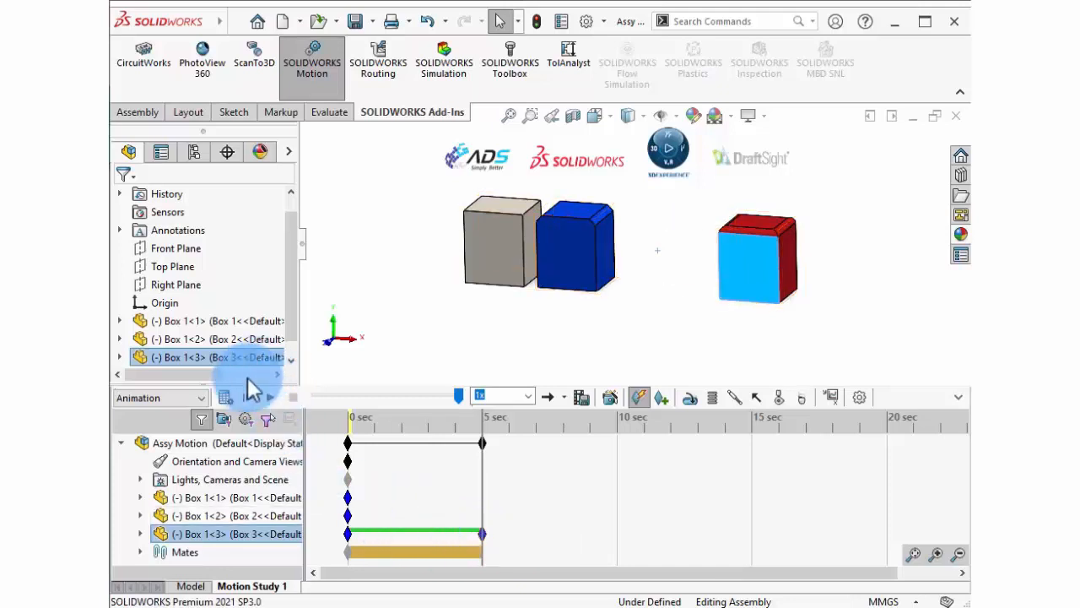
- Calculate and play the red box animation, and return the timeline to 0 seconds
{"action": "left_click", "coordinate": [225, 398]}
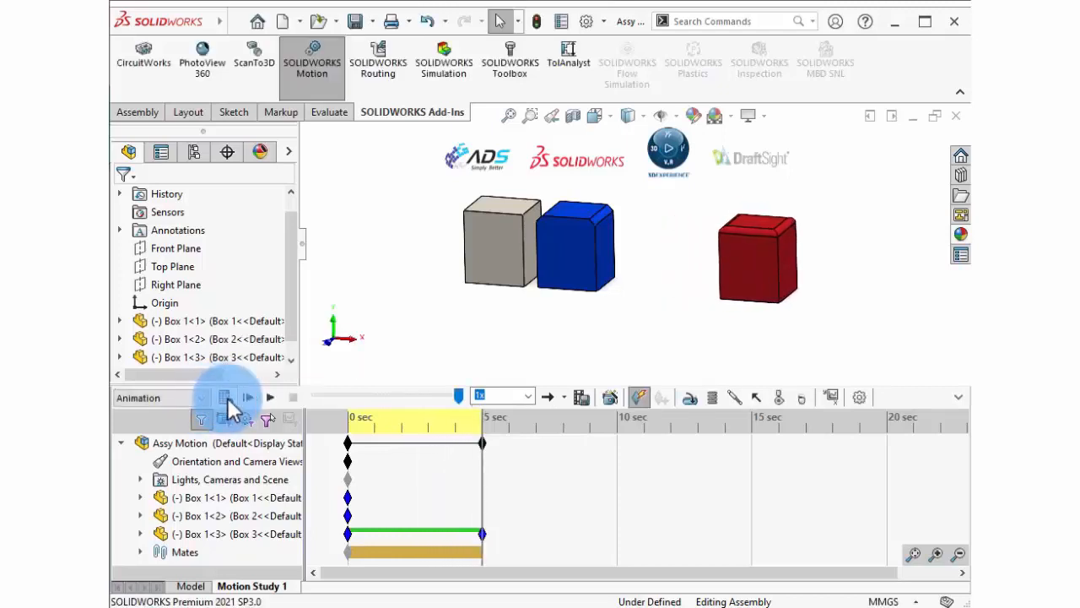
{"action": "left_click", "coordinate": [270, 397]}
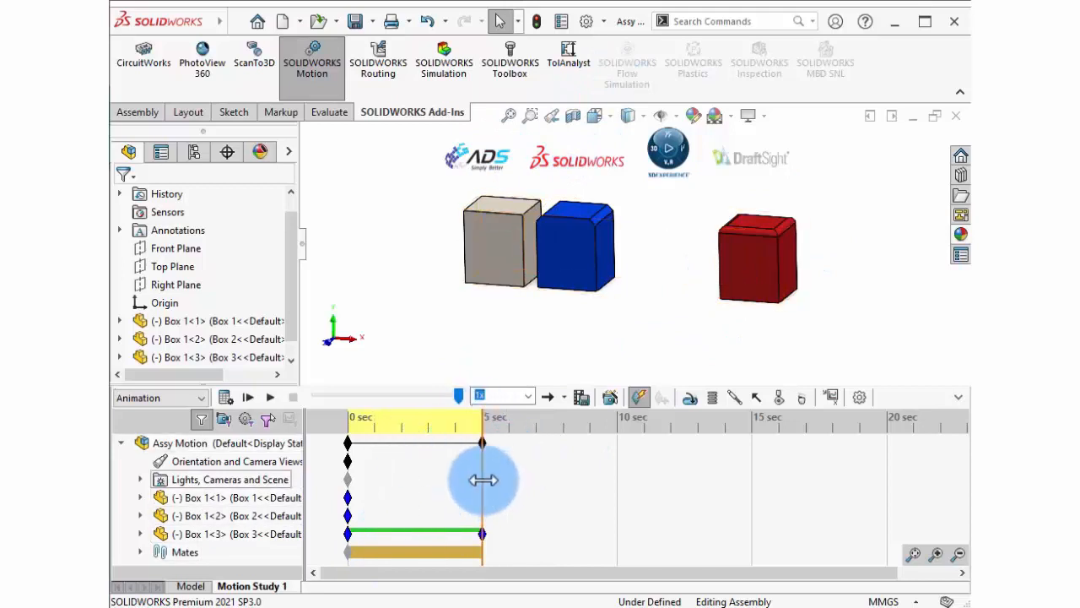
{"action": "mouse_move", "coordinate": [483, 480]}
{"action": "left_mouse_down"}
{"action": "mouse_move", "coordinate": [465, 480]}
{"action": "mouse_move", "coordinate": [481, 480]}
{"action": "left_mouse_up"}
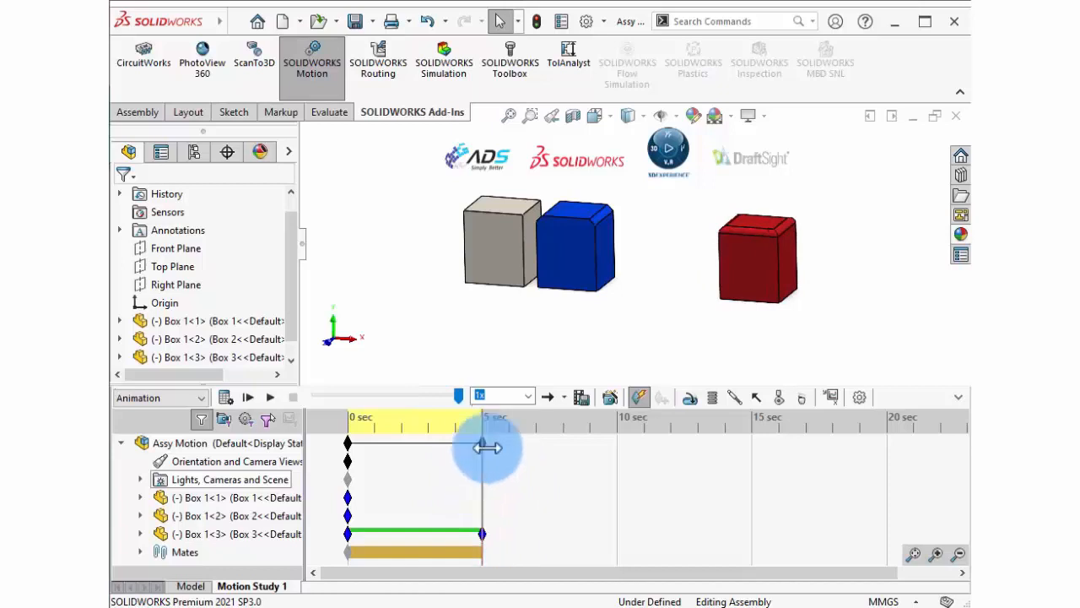
{"action": "left_click", "coordinate": [226, 397]}
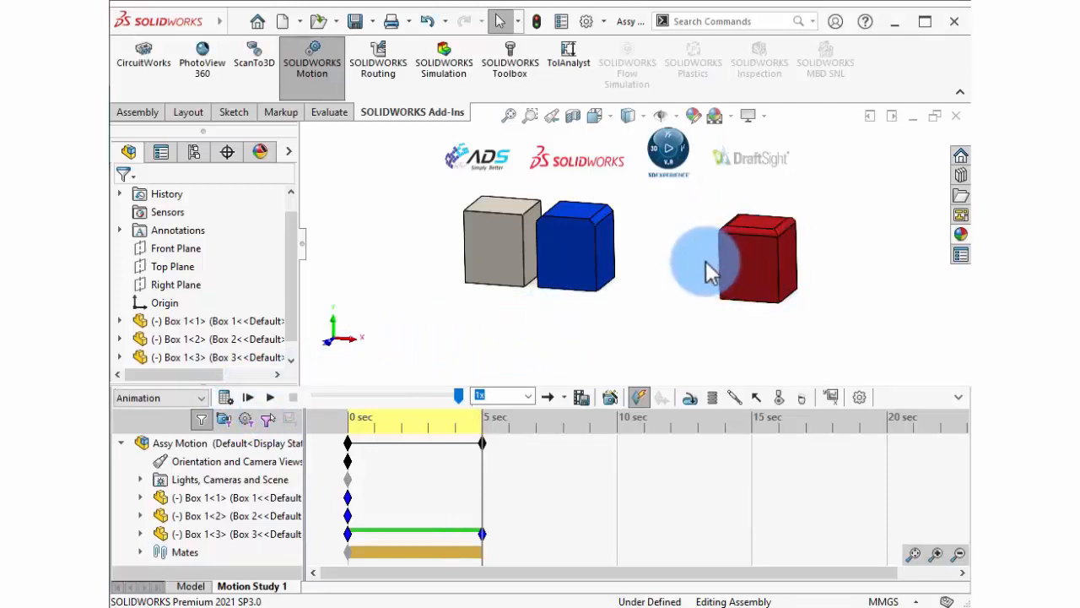
{"action": "left_click_drag", "start_coordinate": [482, 482], "coordinate": [345, 470]}
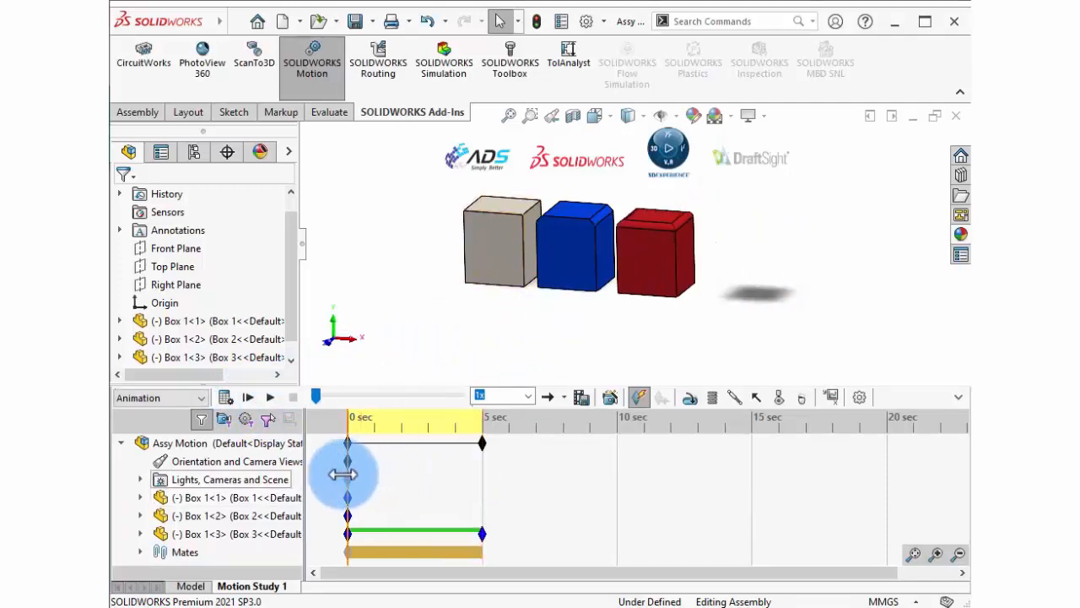
- Create a new motion study and expand its Mates folder
{"action": "right_click", "coordinate": [277, 595]}
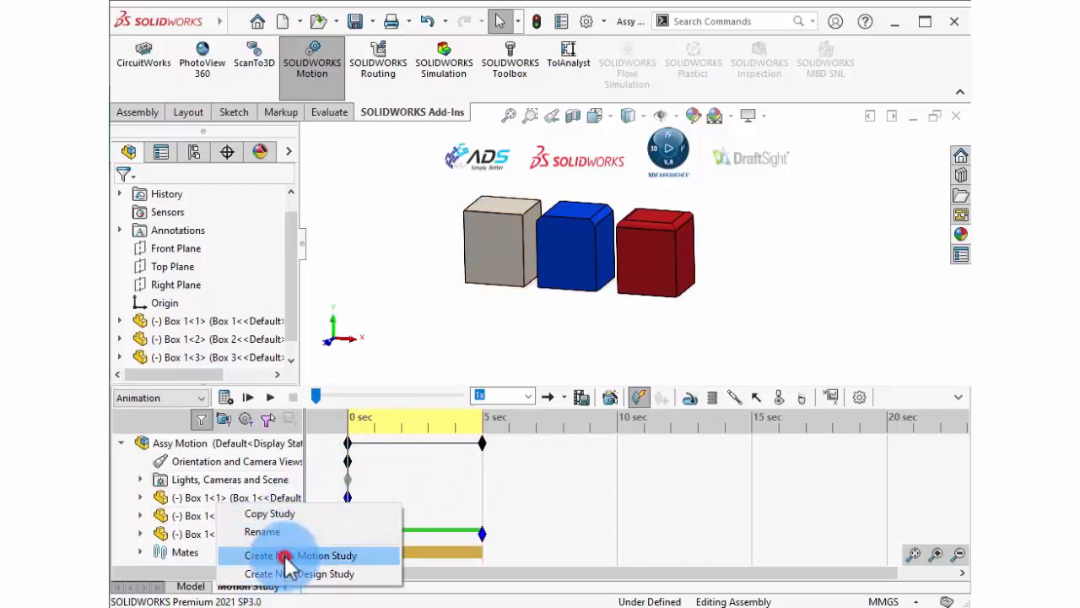
{"action": "left_click", "coordinate": [286, 557]}
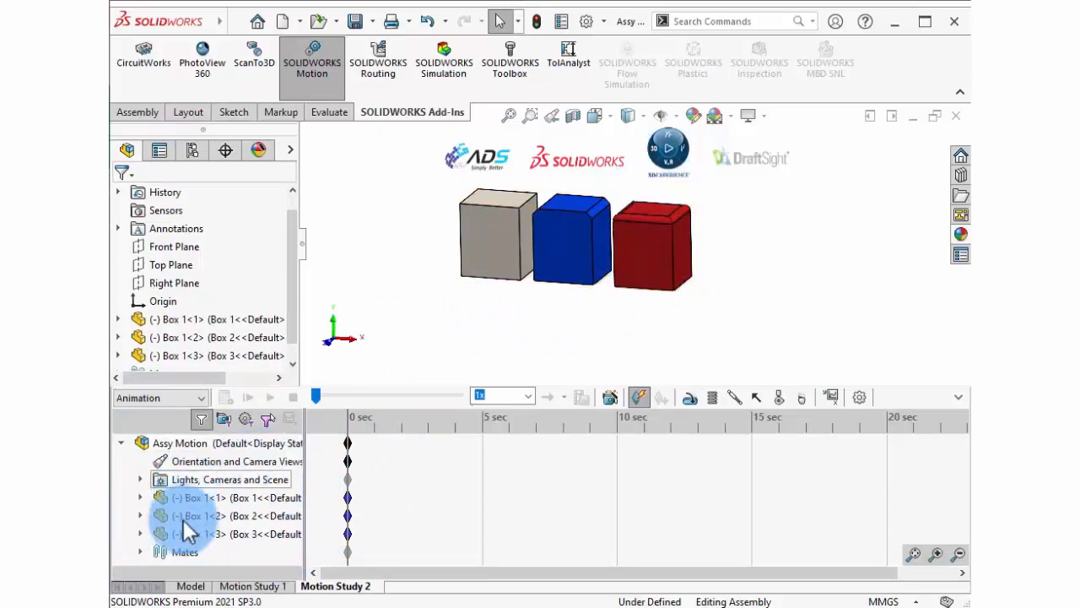
{"action": "left_click", "coordinate": [142, 549]}
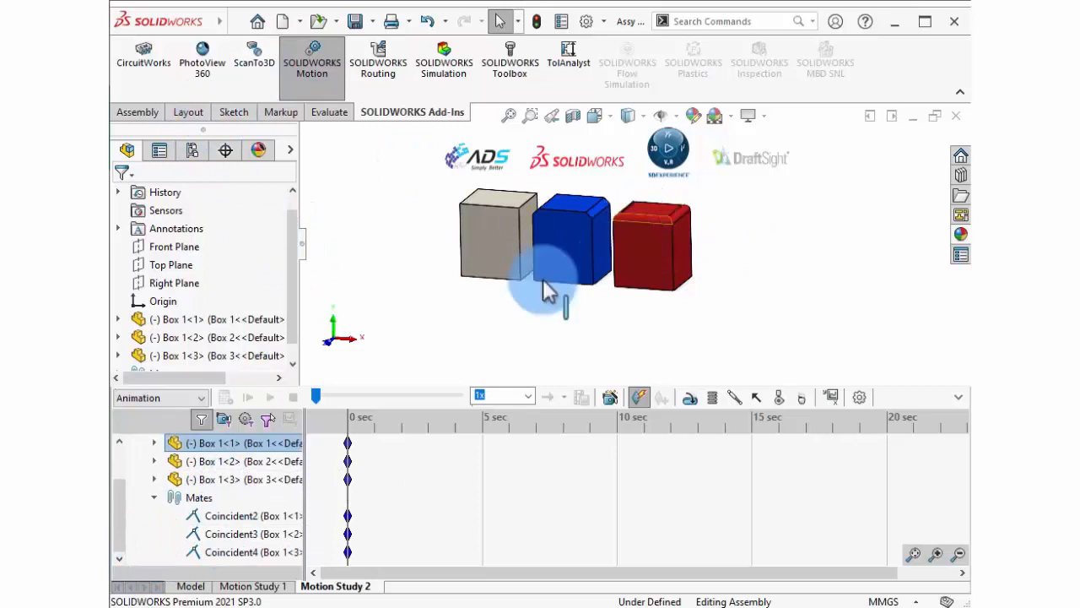
- Add a distance mate of 0 between the facing sides of the grey and blue boxes
{"action": "scroll", "coordinate": [590, 236], "scroll_direction": "up", "scroll_amount": 4}
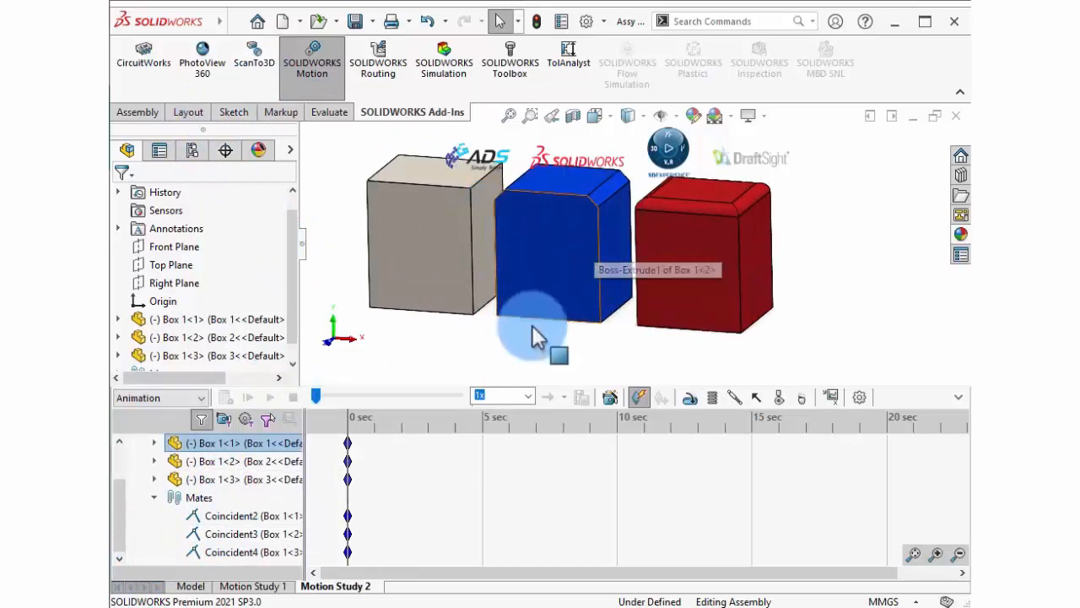
{"action": "left_click", "coordinate": [478, 211]}
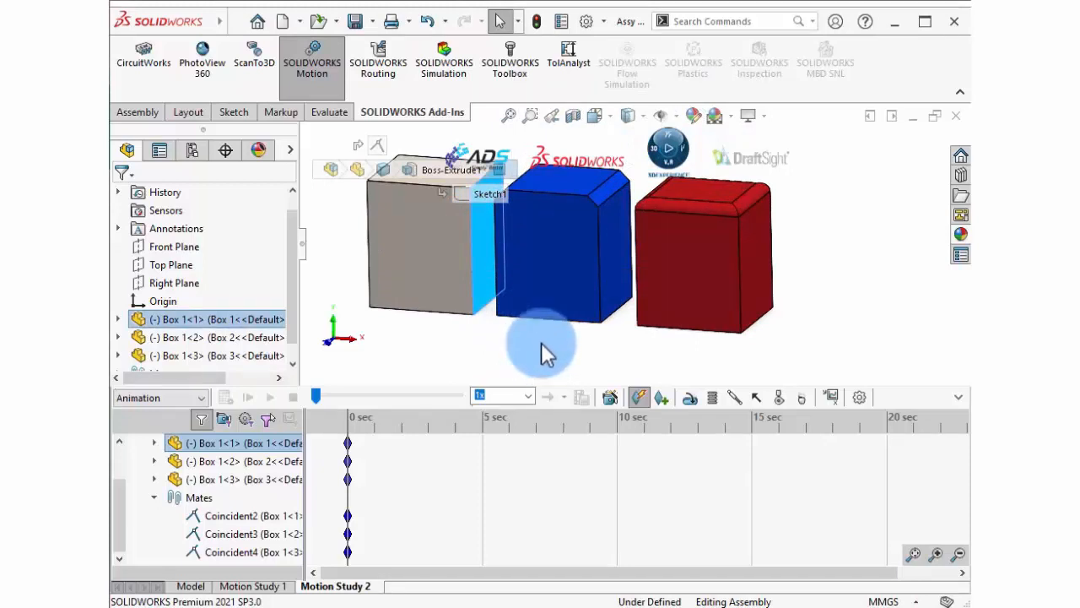
{"action": "key", "text": "Right"}
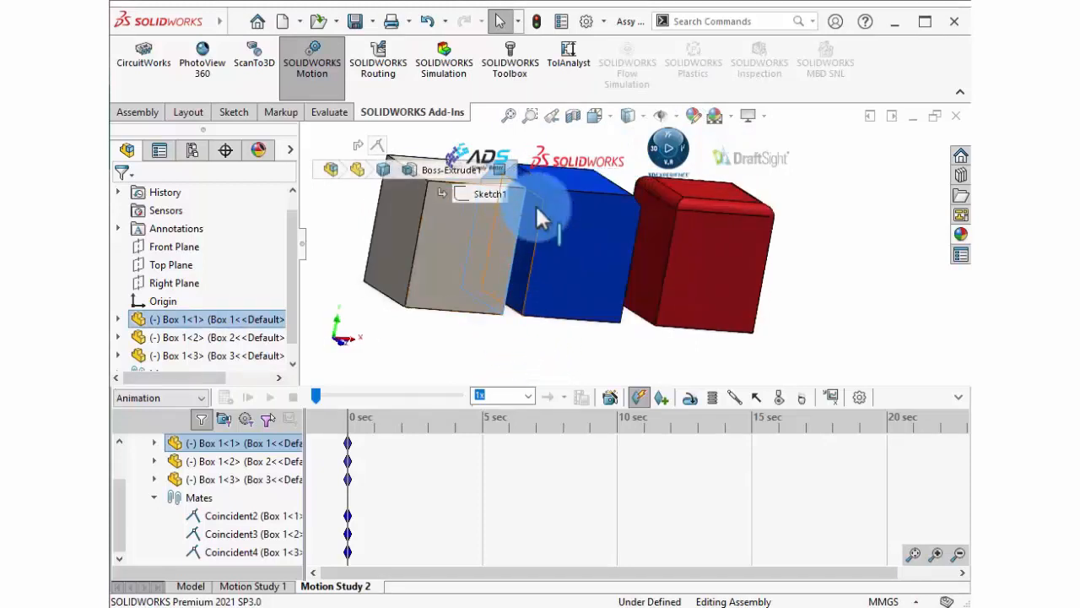
{"action": "left_click", "coordinate": [531, 211], "text": "ctrl"}
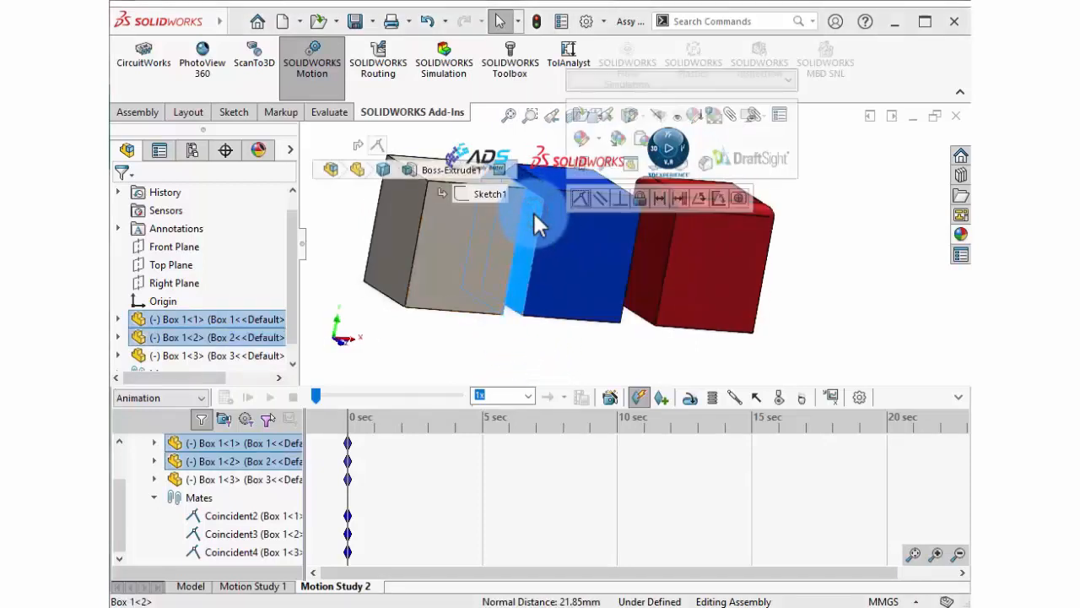
{"action": "left_click", "coordinate": [682, 196]}
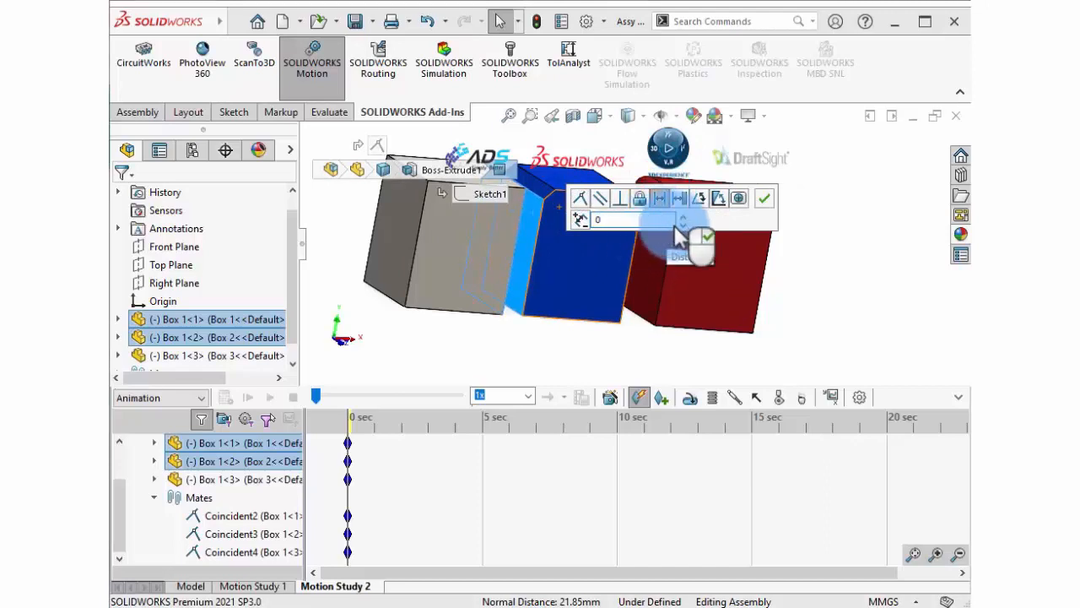
{"action": "key", "text": "Return"}
{"action": "left_click", "coordinate": [766, 200]}
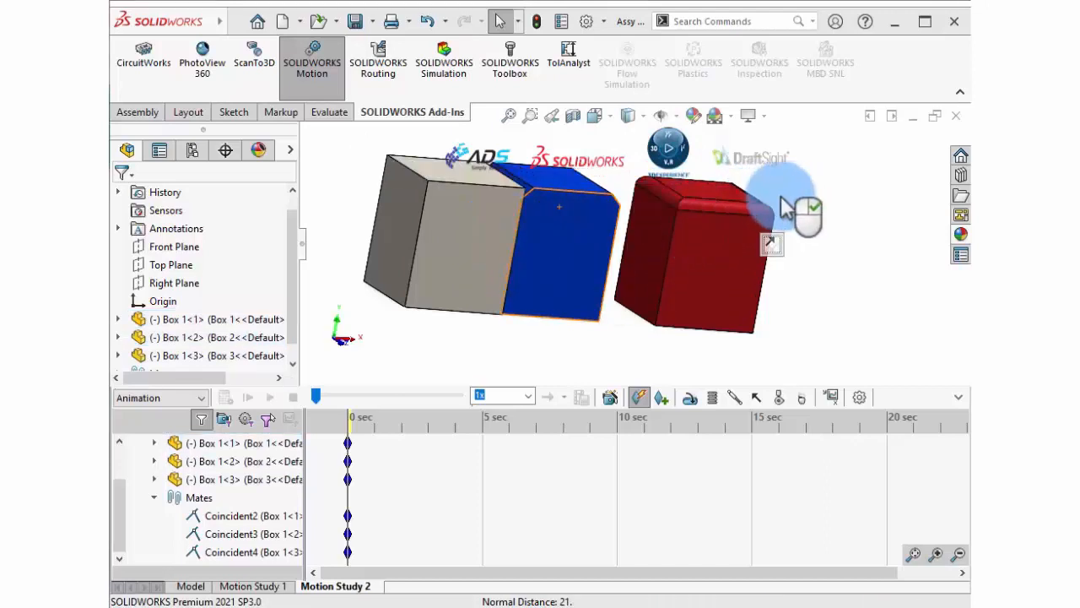
- Add a distance mate of 0 between the facing sides of the blue and red boxes
{"action": "left_click", "coordinate": [647, 227]}
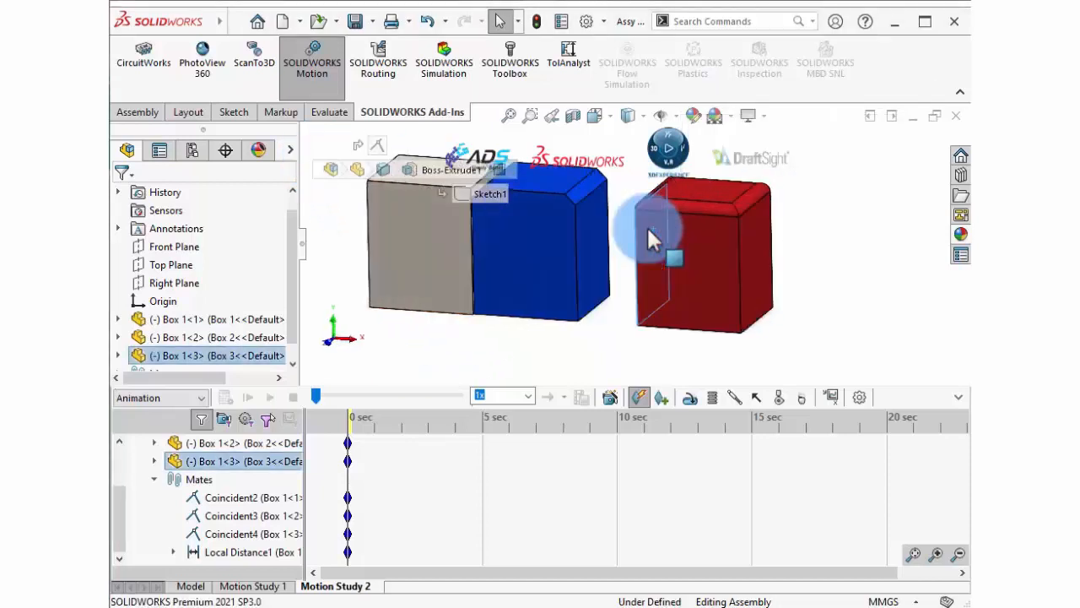
{"action": "left_click", "coordinate": [598, 216], "text": "ctrl"}
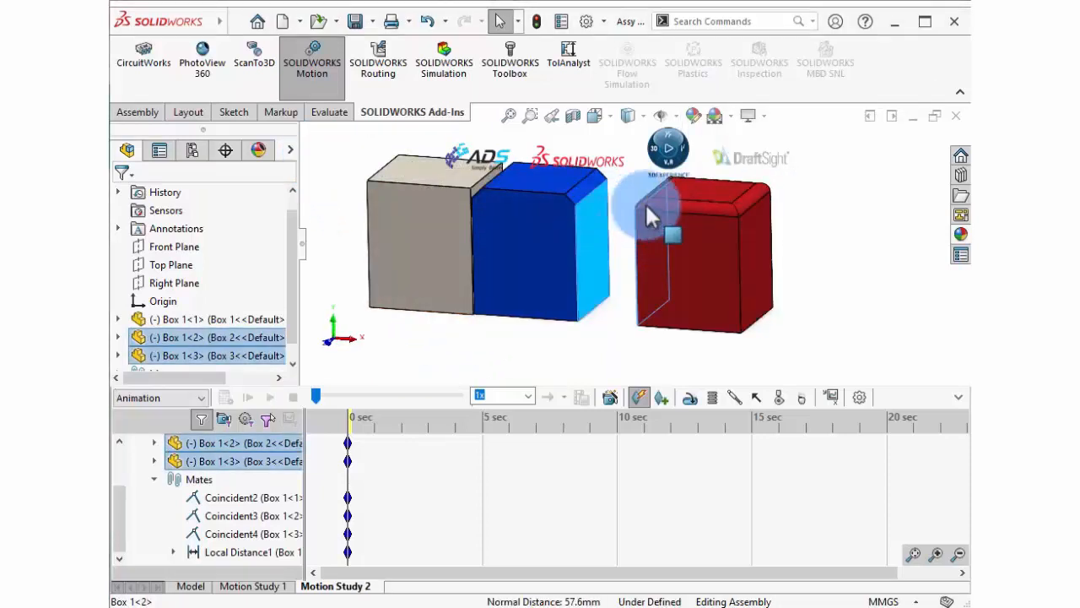
{"action": "left_click", "coordinate": [727, 204]}
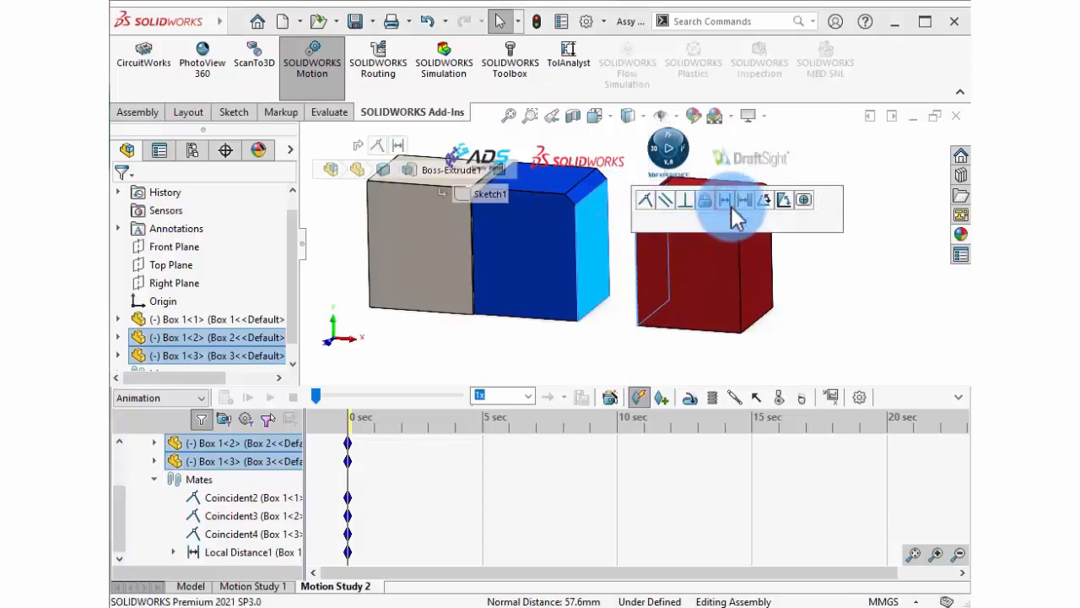
{"action": "type", "text": "0"}
{"action": "left_click", "coordinate": [832, 203]}
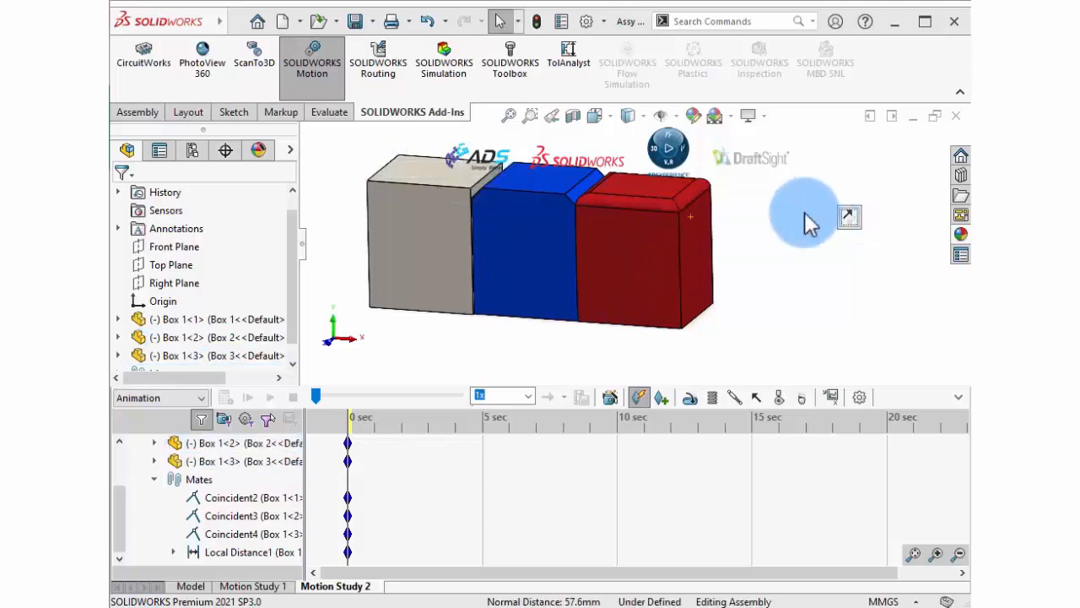
{"action": "left_click", "coordinate": [800, 214]}
{"action": "scroll", "coordinate": [709, 243], "scroll_direction": "up", "scroll_amount": 2}
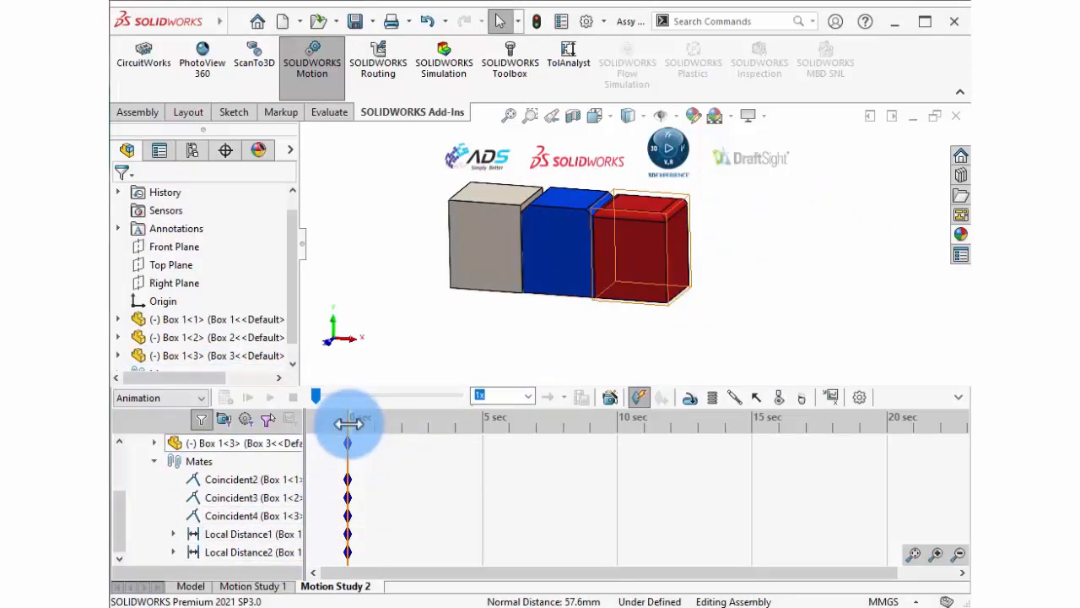
- Expand both local distance mates in the motion study tree and move the timeline to 5 seconds
{"action": "left_click", "coordinate": [175, 533]}
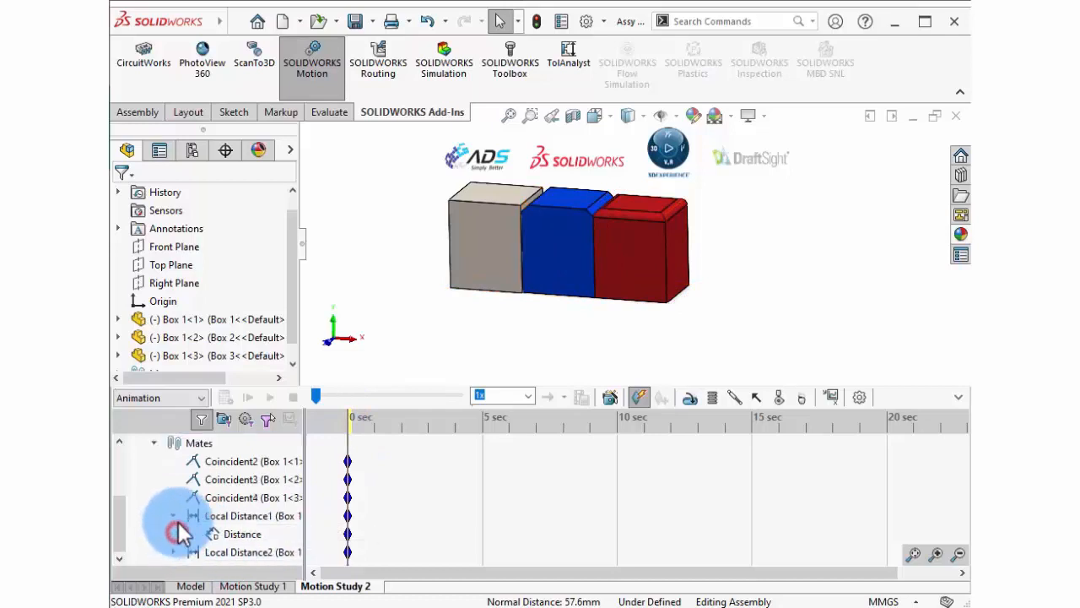
{"action": "left_click", "coordinate": [174, 551]}
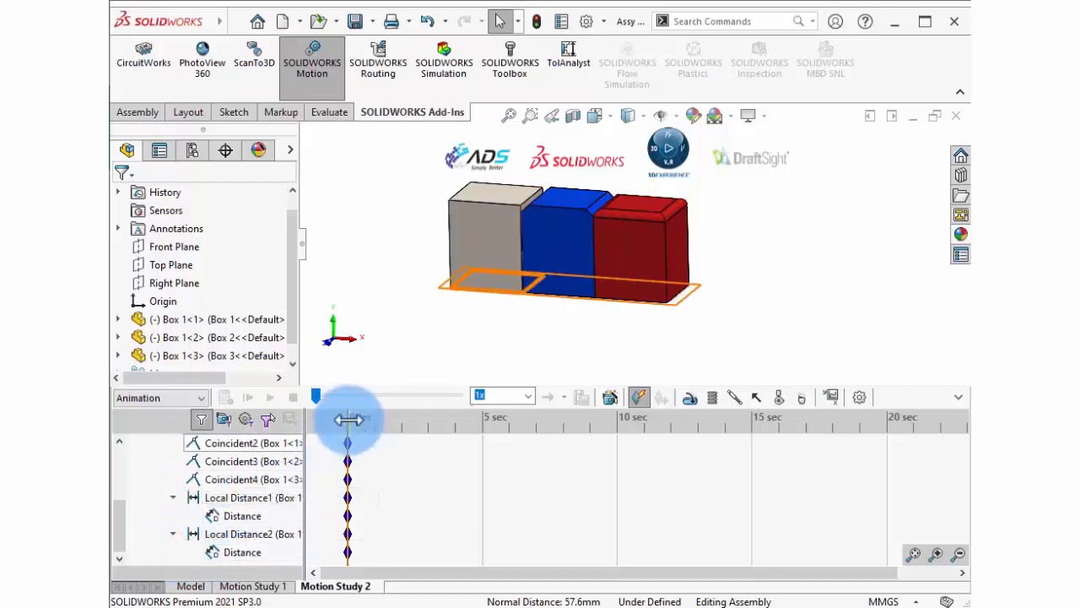
{"action": "left_click_drag", "start_coordinate": [350, 420], "coordinate": [484, 436]}
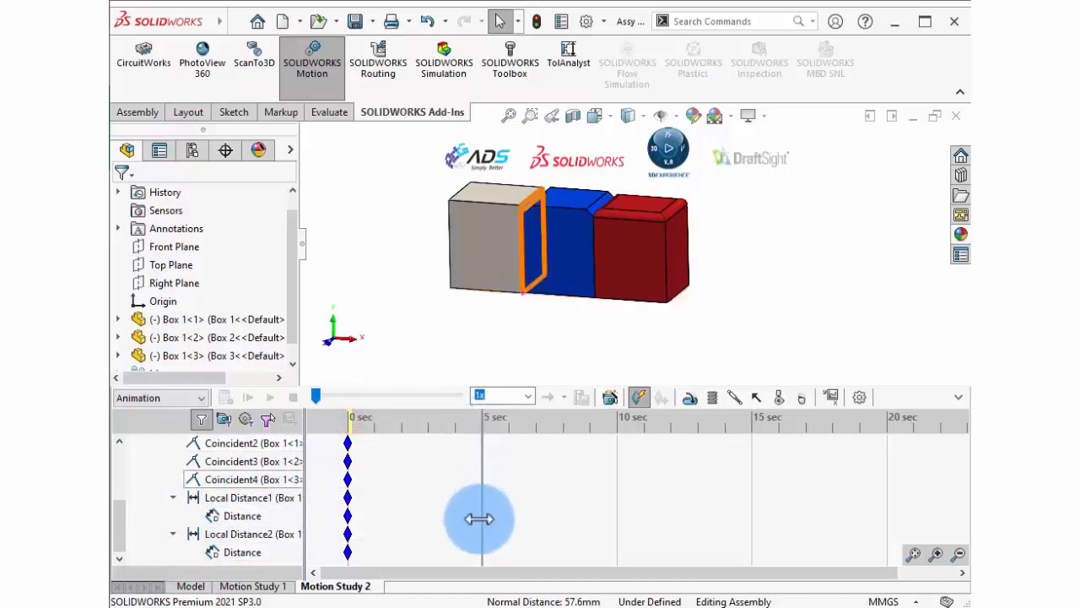
- Set the distance between the grey and blue boxes to 20 mm at 5 seconds and calculate the study
{"action": "right_click", "coordinate": [243, 513]}
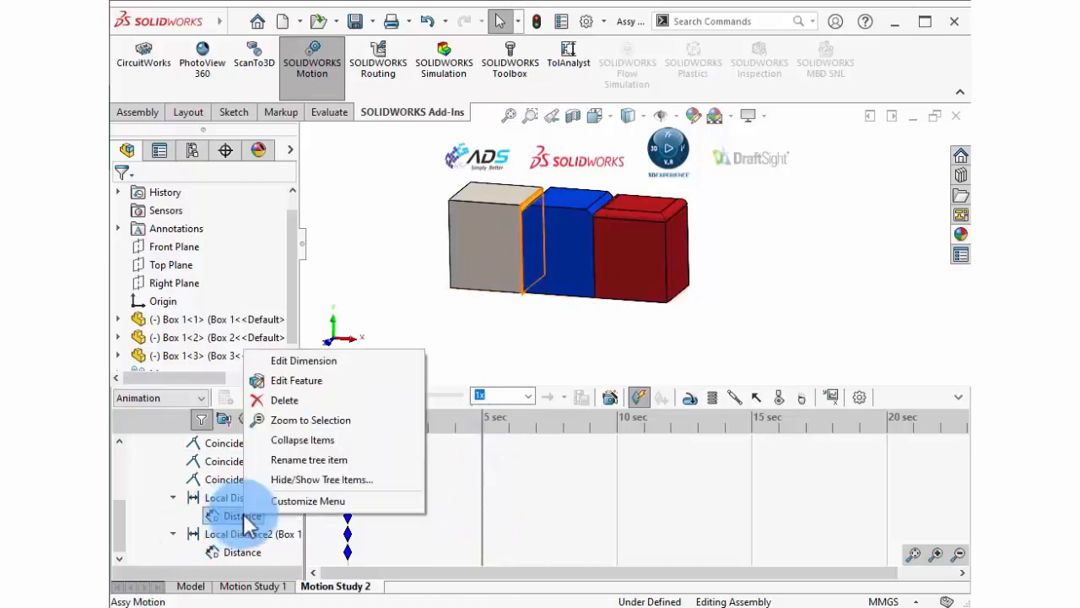
{"action": "left_click", "coordinate": [309, 360]}
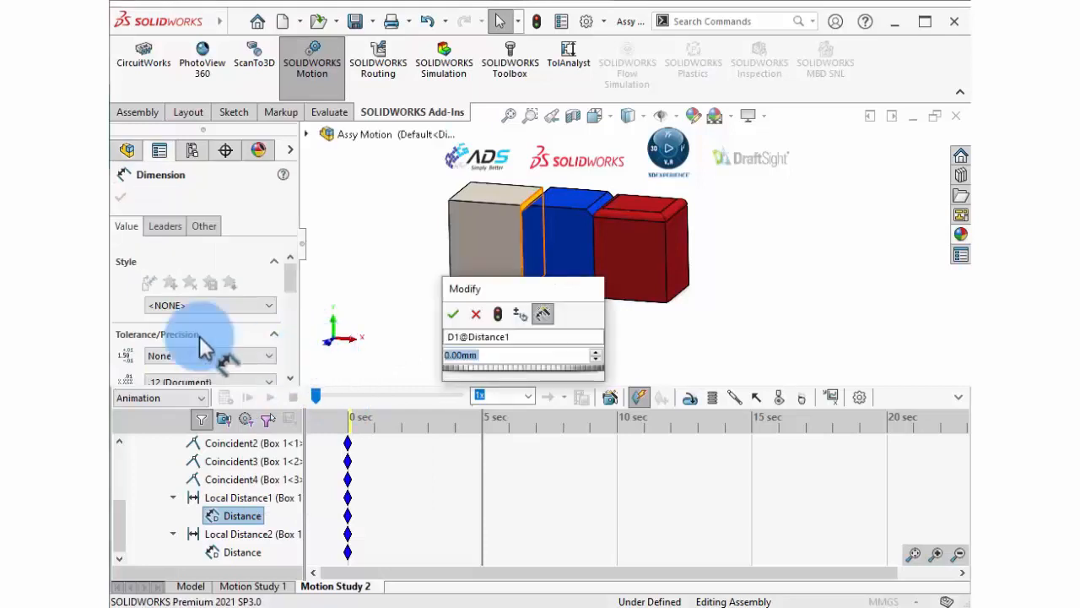
{"action": "type", "text": "20"}
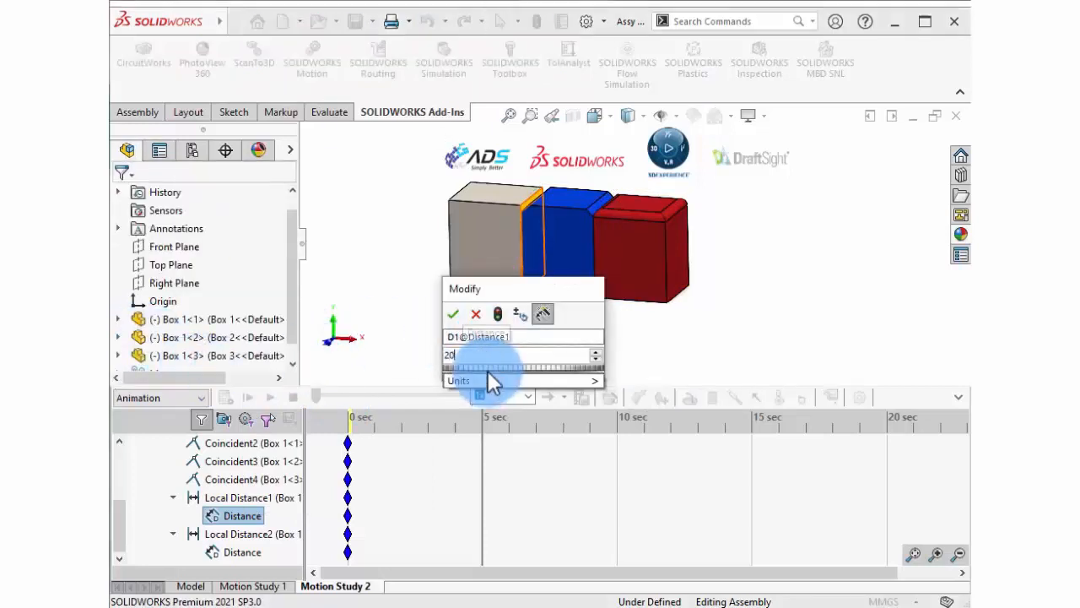
{"action": "left_click", "coordinate": [454, 315]}
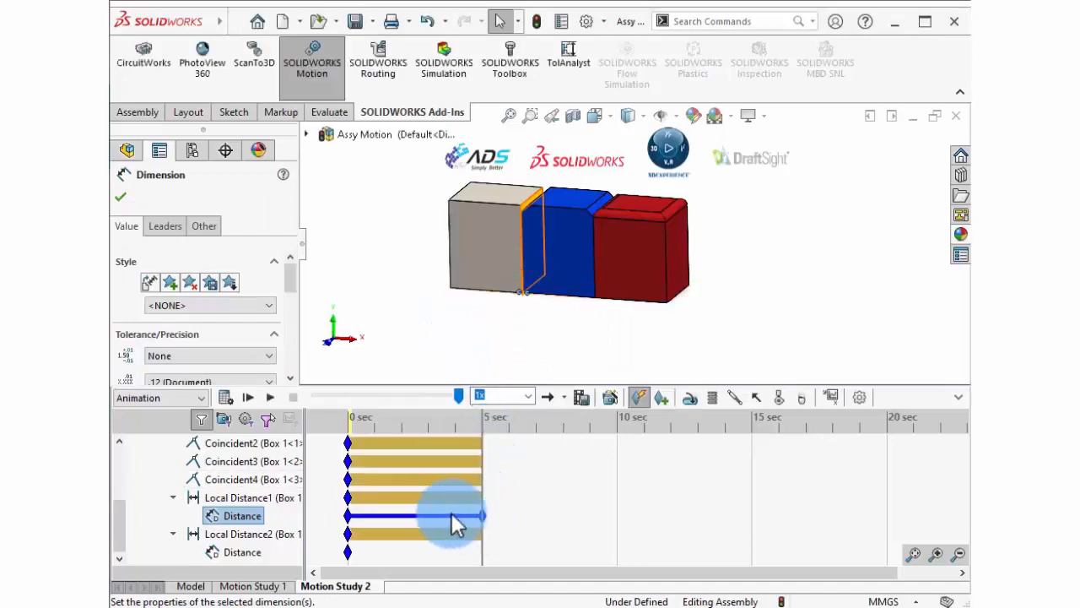
{"action": "left_click", "coordinate": [225, 396]}
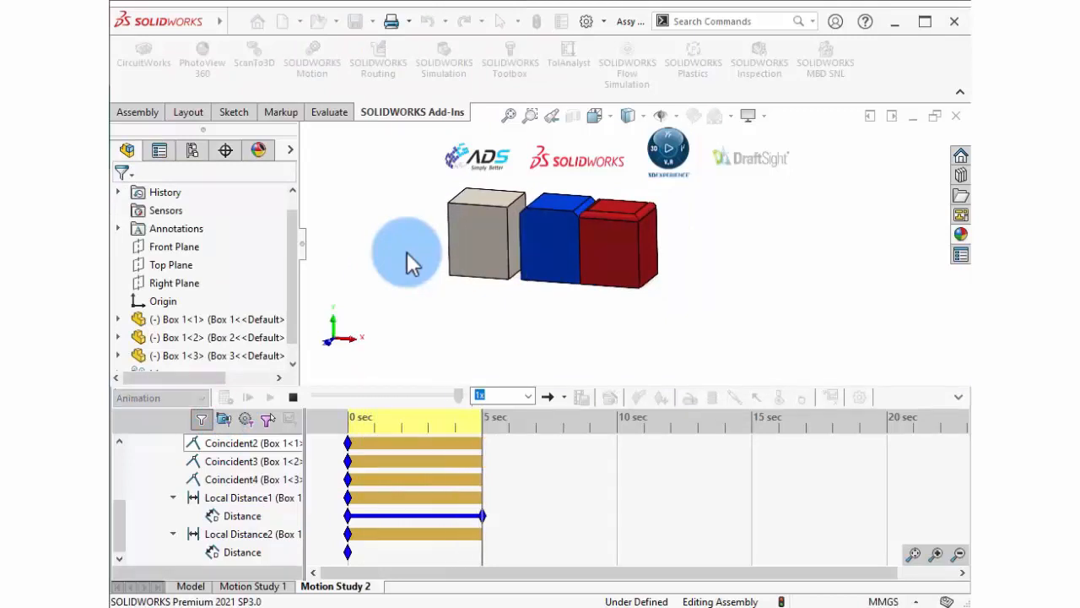
- Set the distance between the grey and blue boxes to 100 mm at 5 seconds and recalculate the study
{"action": "right_click", "coordinate": [233, 516]}
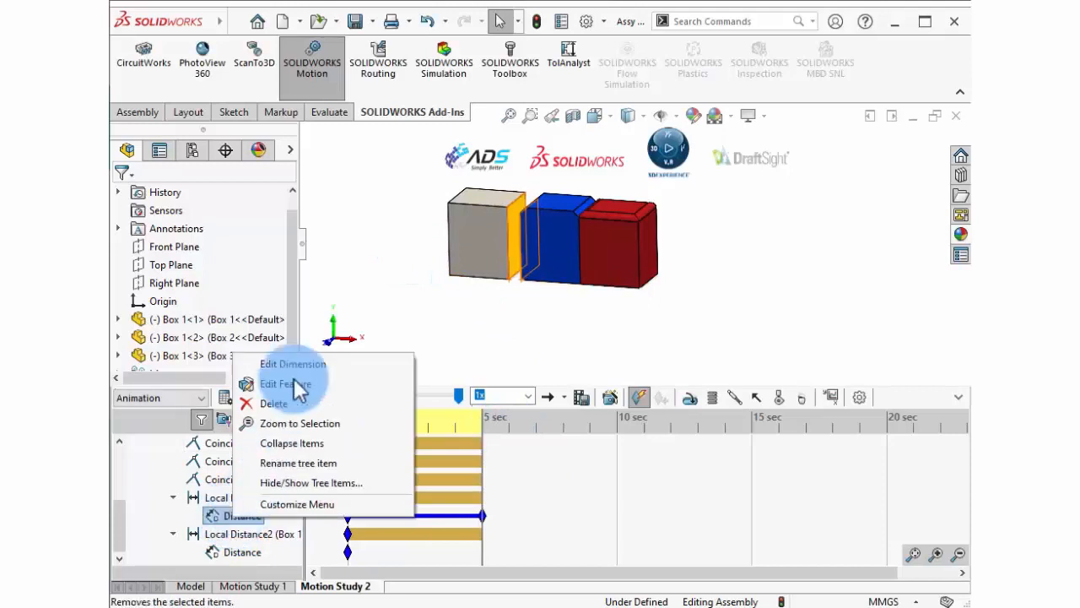
{"action": "left_click", "coordinate": [297, 364]}
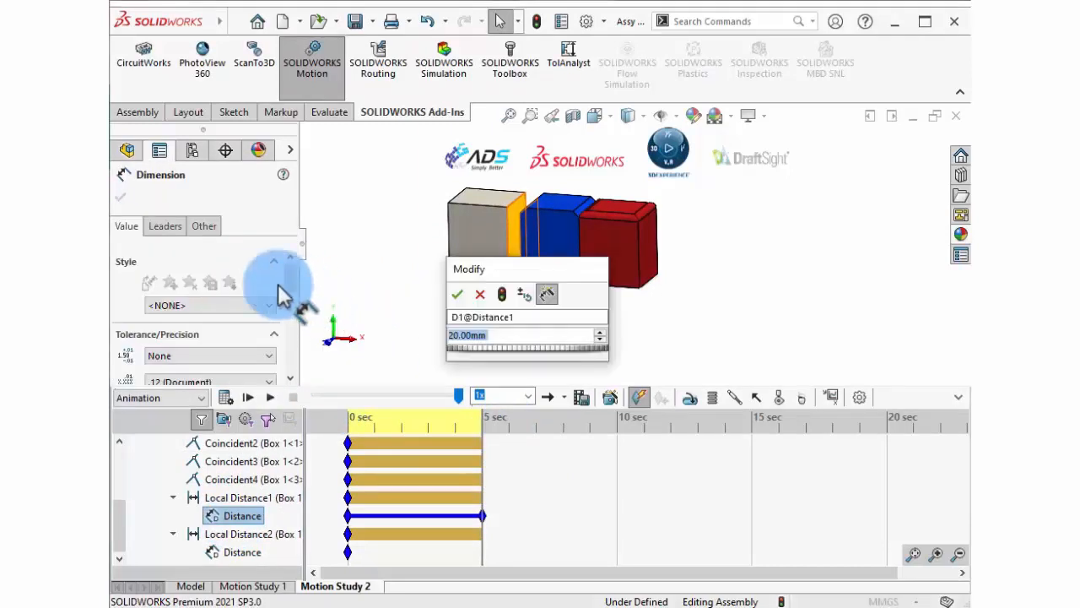
{"action": "type", "text": "100"}
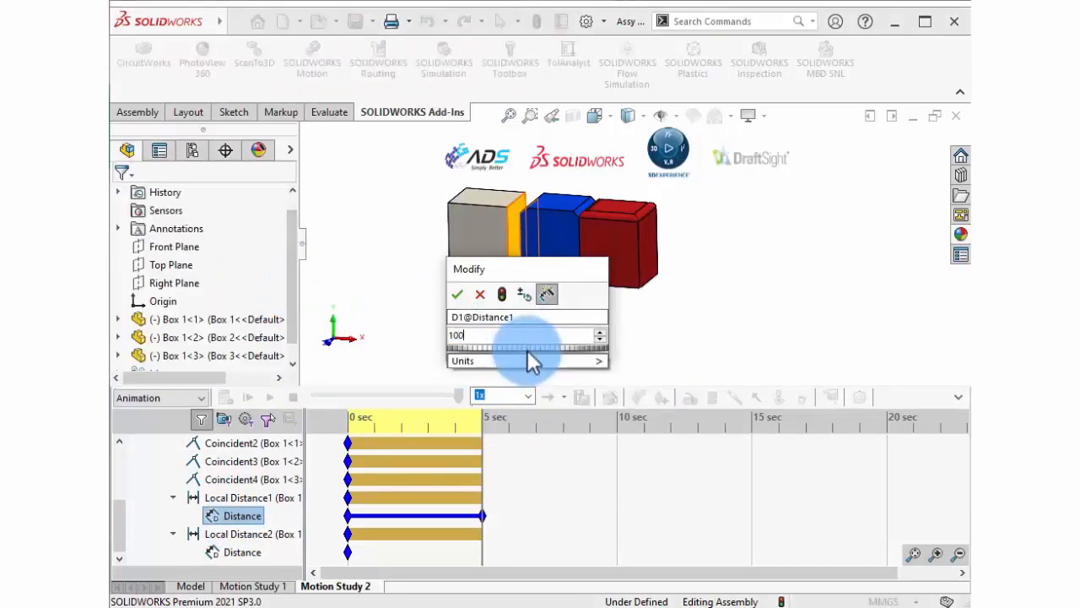
{"action": "left_click", "coordinate": [459, 297]}
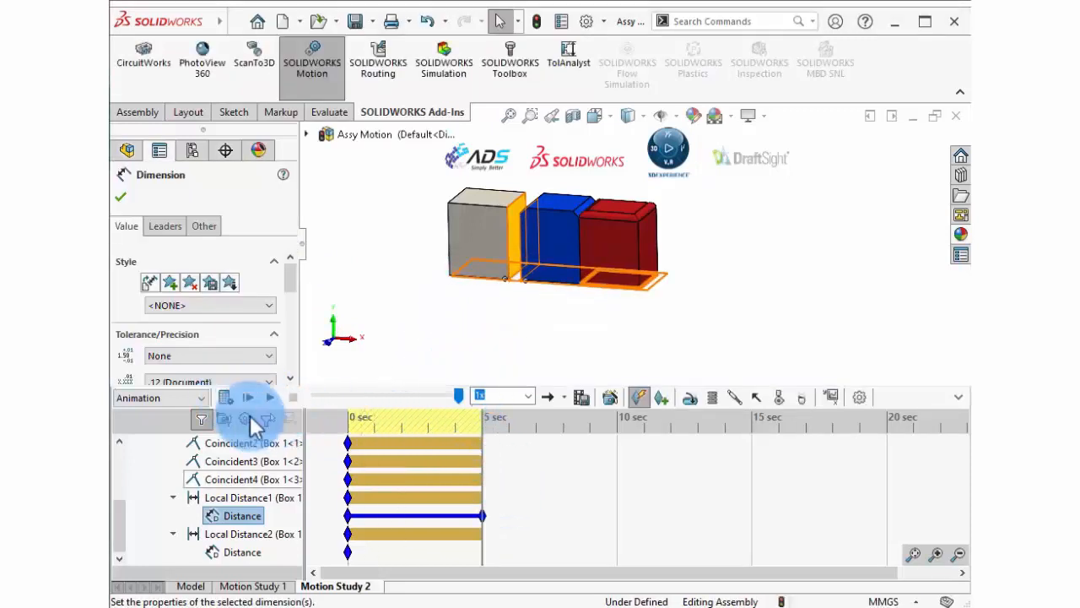
{"action": "left_click", "coordinate": [229, 397]}
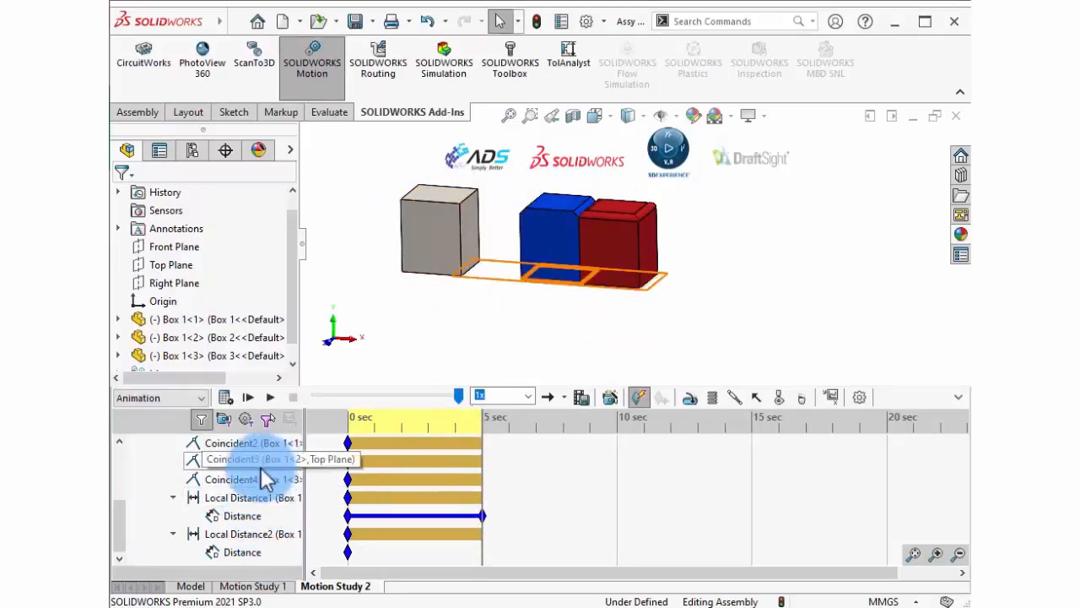
- Set the distance between the blue and red boxes to 200 mm at 10 seconds, and calculate and play the animation
{"action": "left_click", "coordinate": [245, 551]}
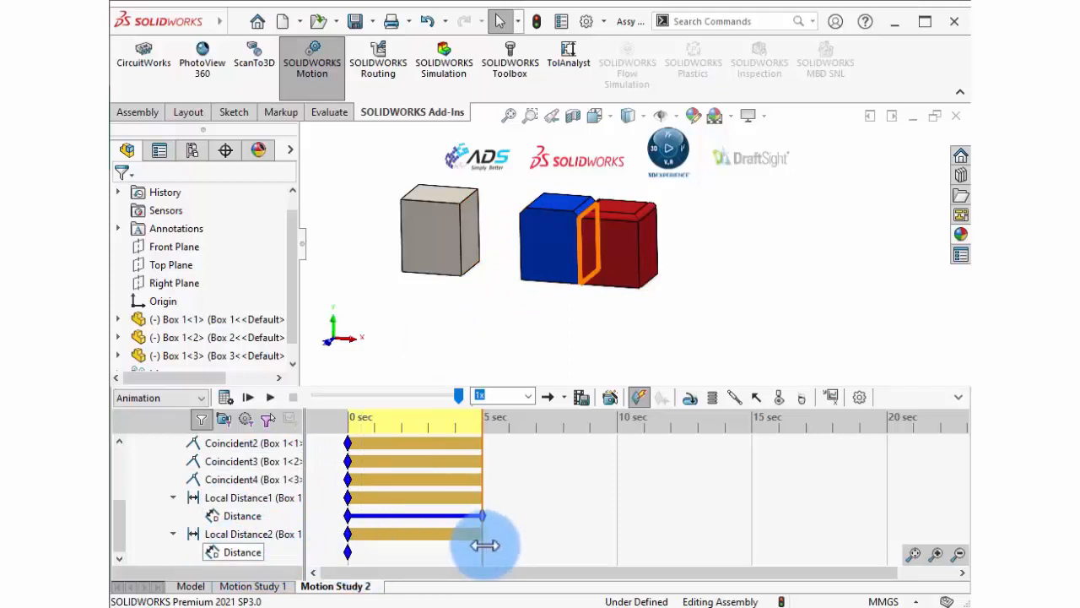
{"action": "left_click_drag", "start_coordinate": [483, 544], "coordinate": [620, 536]}
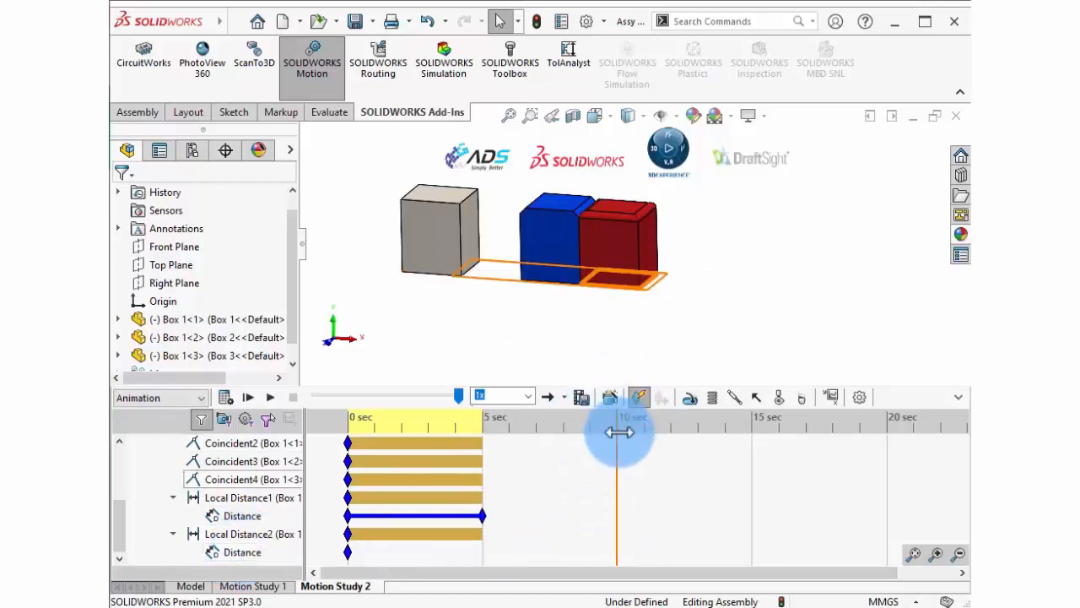
{"action": "right_click", "coordinate": [240, 550]}
{"action": "left_click", "coordinate": [327, 394]}
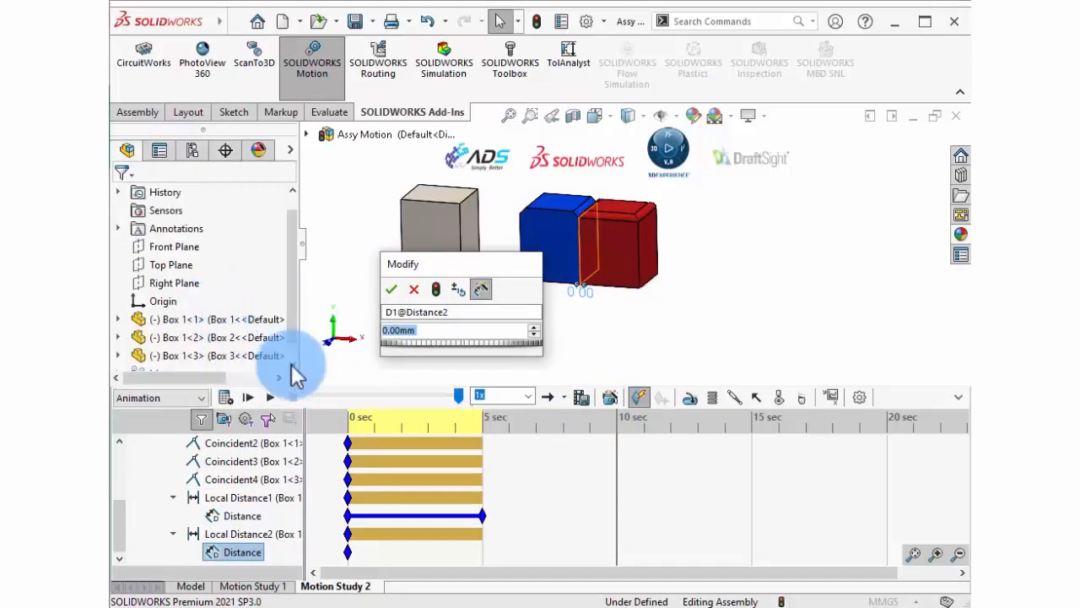
{"action": "type", "text": "200"}
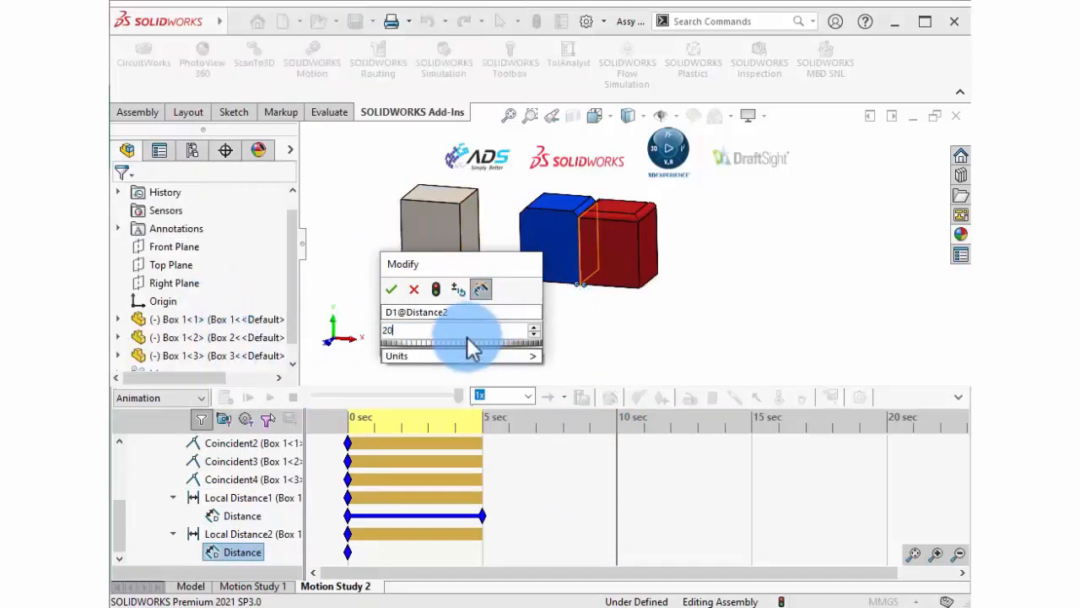
{"action": "left_click", "coordinate": [392, 289]}
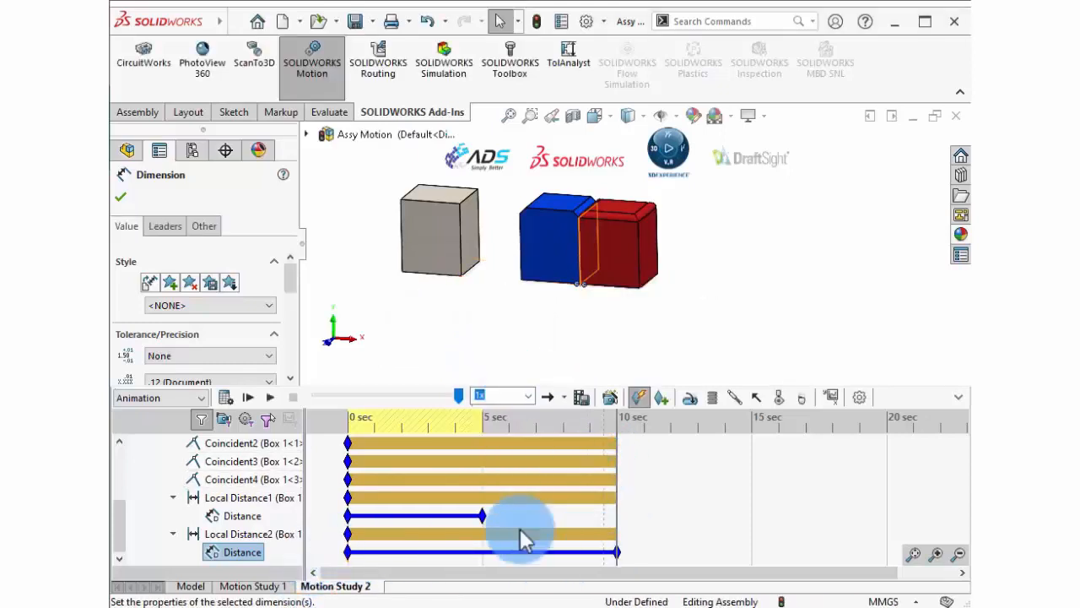
{"action": "left_click", "coordinate": [221, 397]}
{"action": "left_click", "coordinate": [247, 398]}
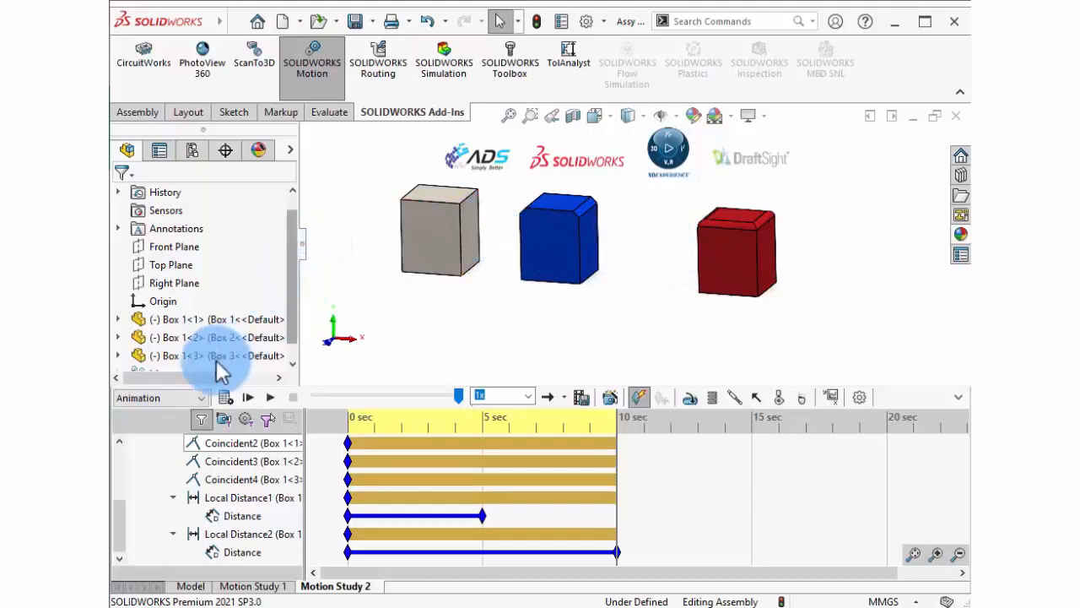
- Change the study type of Motion Study 4 from Animation to Basic Motion
{"action": "left_click", "coordinate": [166, 397]}
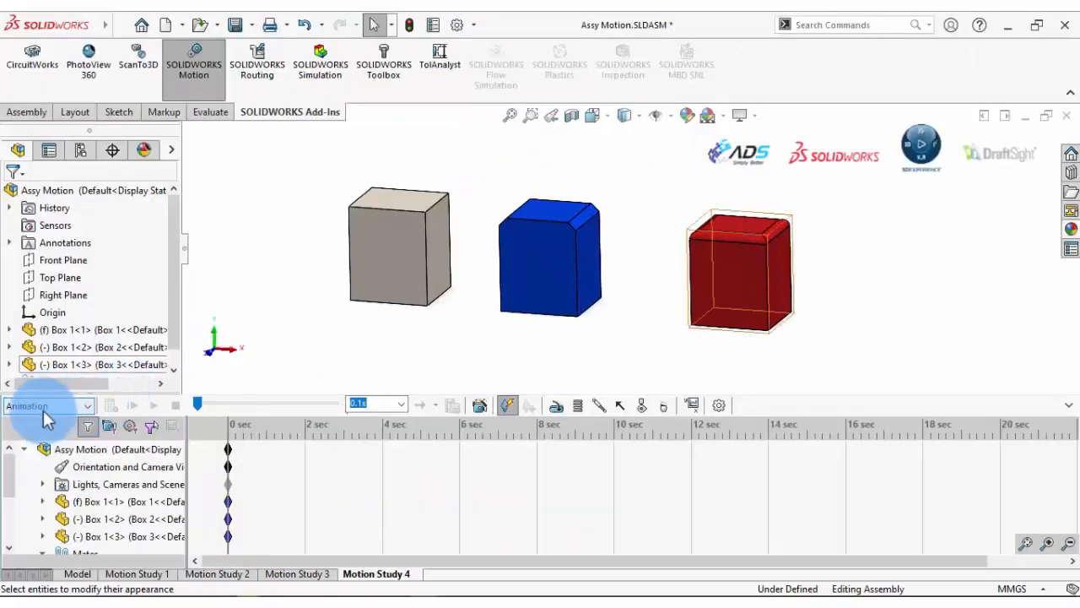
{"action": "left_click", "coordinate": [42, 406]}
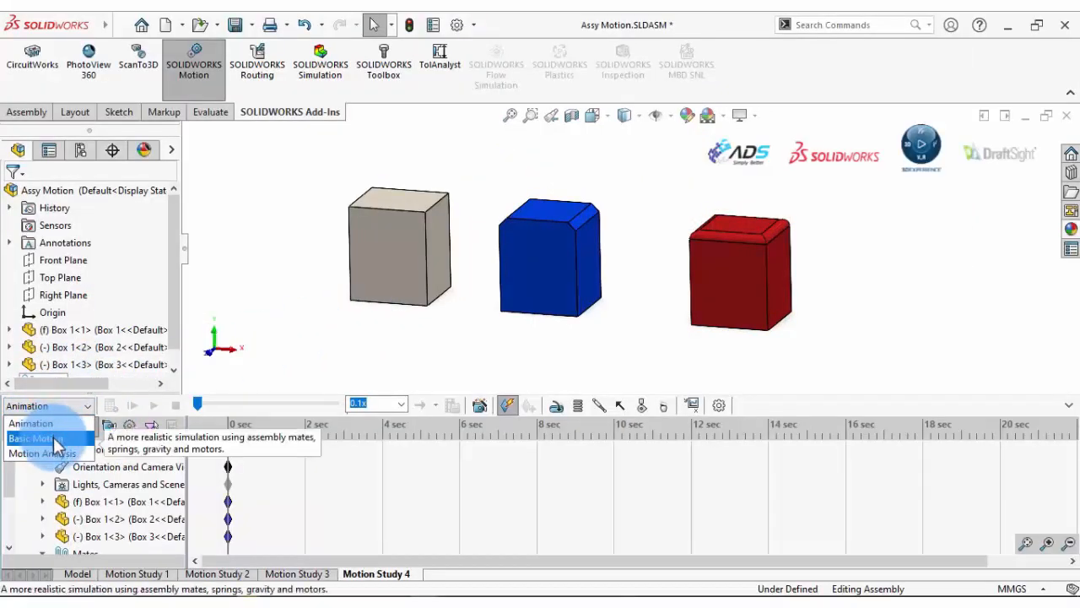
{"action": "left_click", "coordinate": [53, 439]}
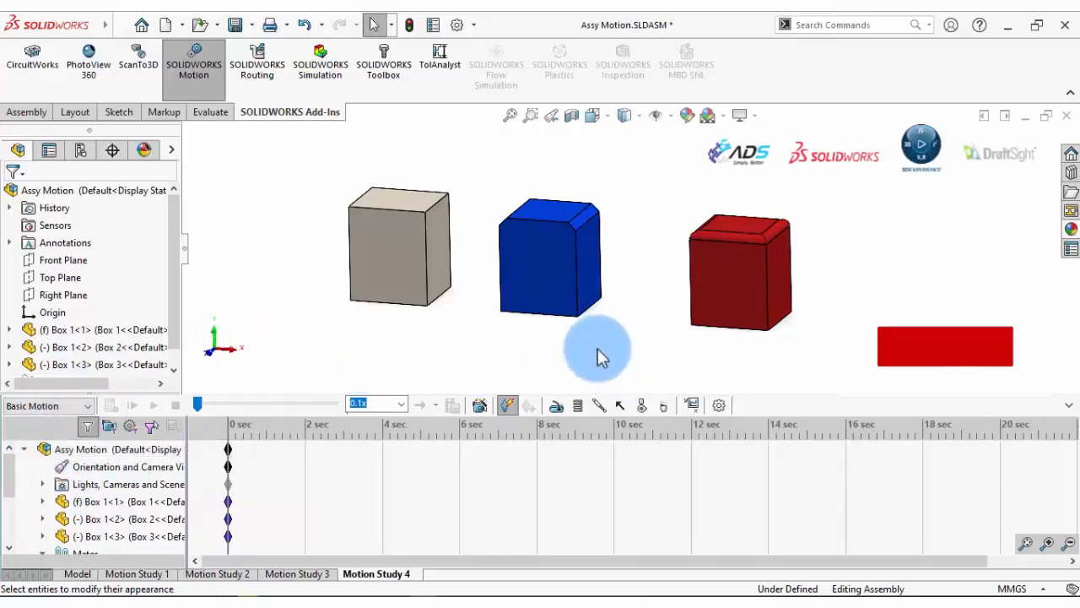
- Add gravity of 9806.65 mm/s^2 acting along the X axis to the motion study
{"action": "left_click", "coordinate": [664, 408]}
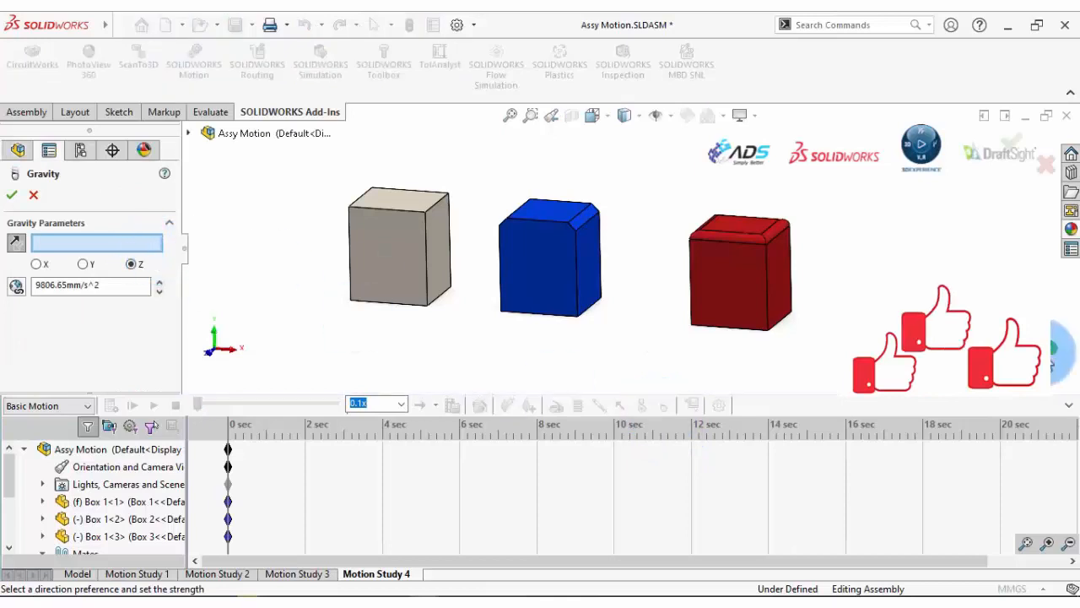
{"action": "left_click", "coordinate": [84, 264]}
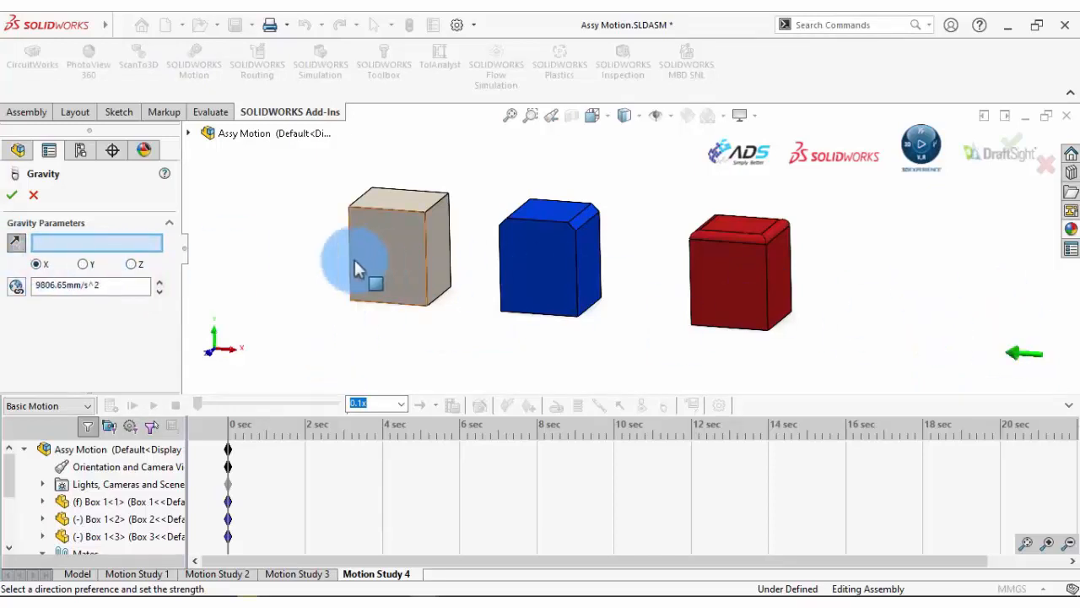
{"action": "left_click", "coordinate": [12, 195]}
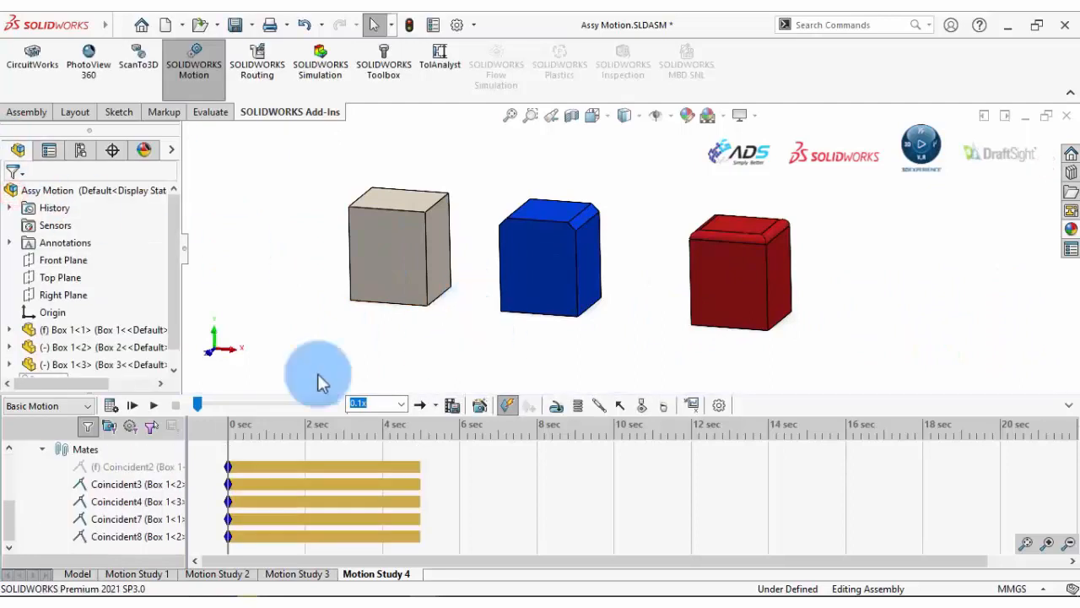
{"action": "left_click_drag", "start_coordinate": [11, 511], "coordinate": [11, 458]}
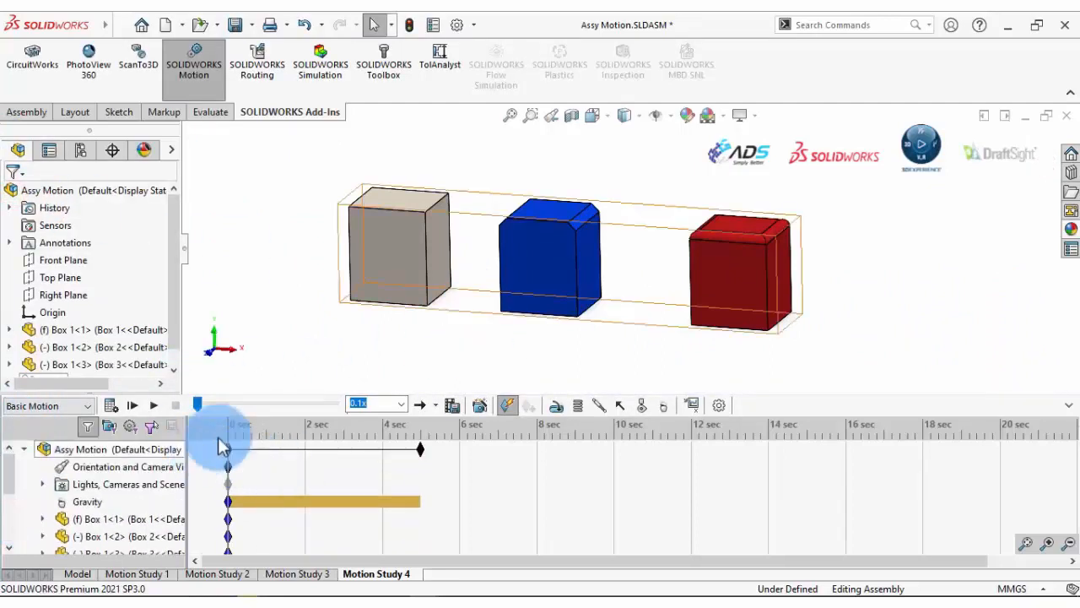
- Set the playback speed to 1.5x, return the timeline to 0 seconds and calculate the gravity motion
{"action": "left_click", "coordinate": [402, 405]}
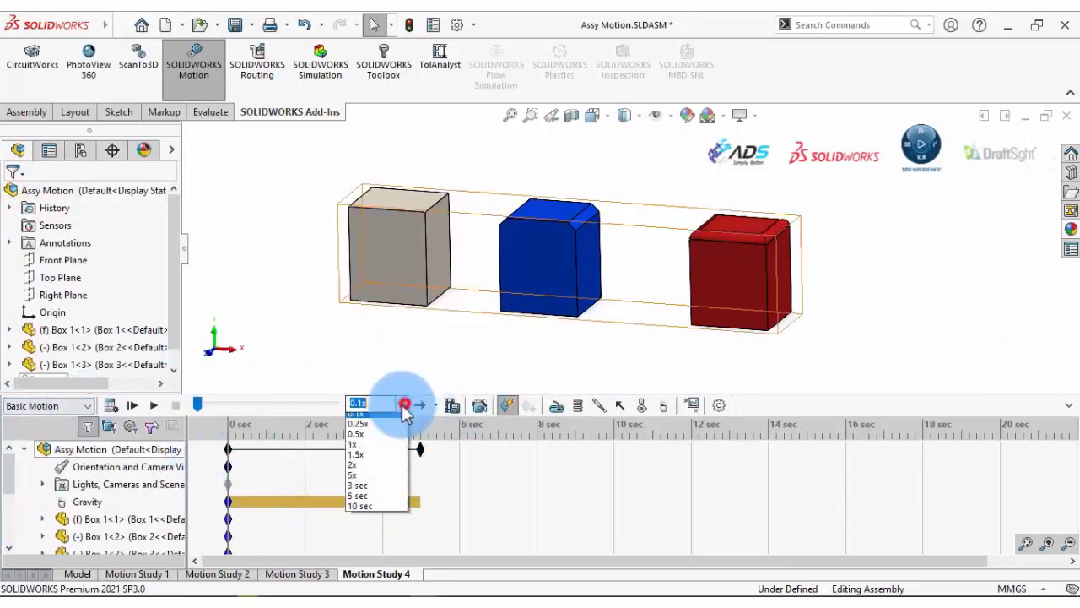
{"action": "left_click", "coordinate": [365, 460]}
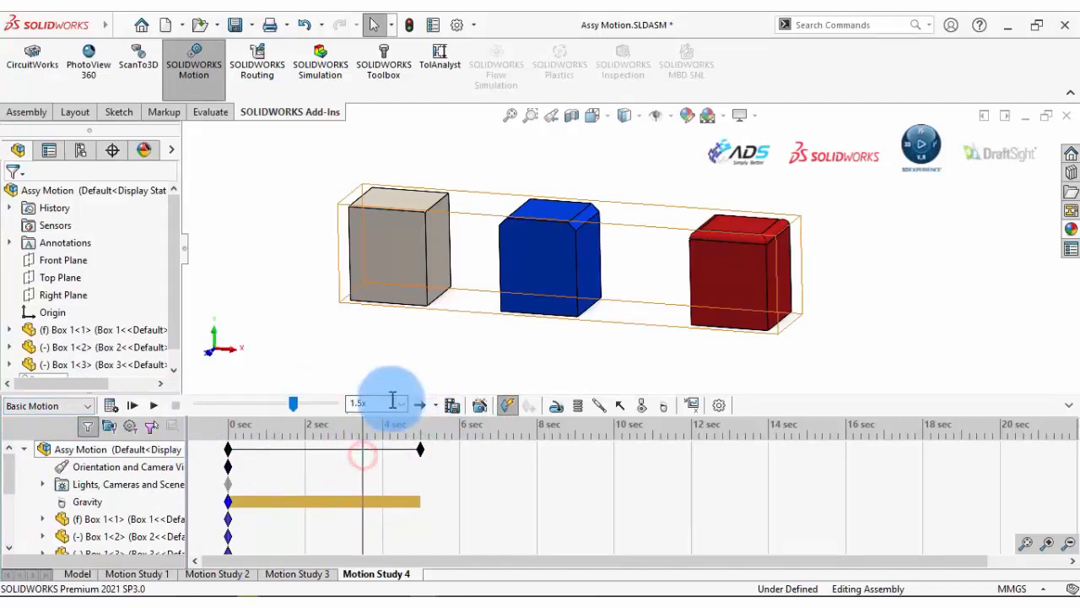
{"action": "left_click_drag", "start_coordinate": [293, 405], "coordinate": [101, 404]}
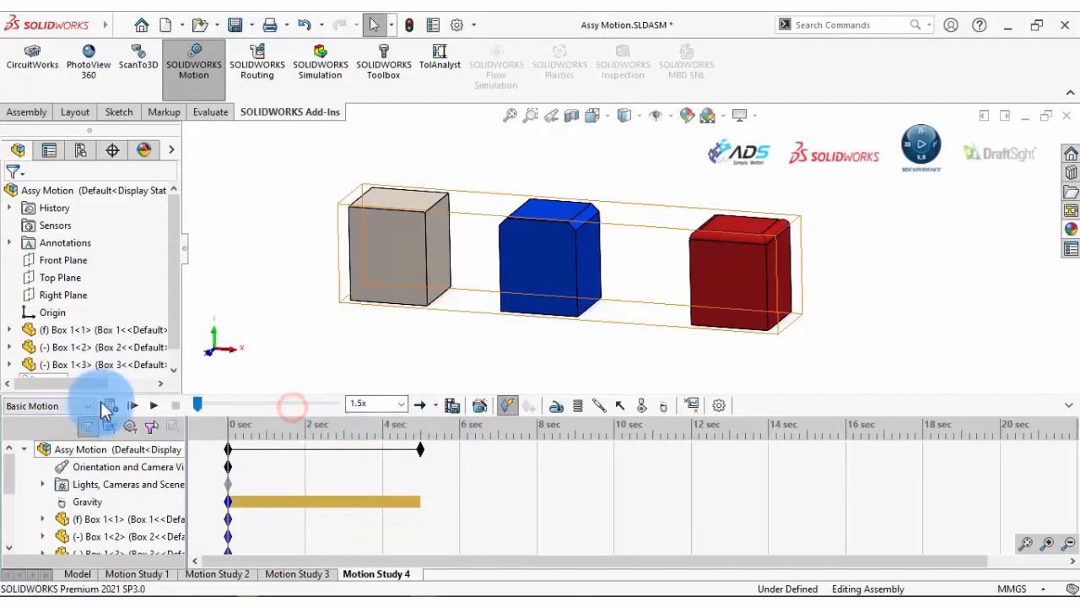
{"action": "left_click", "coordinate": [111, 406]}
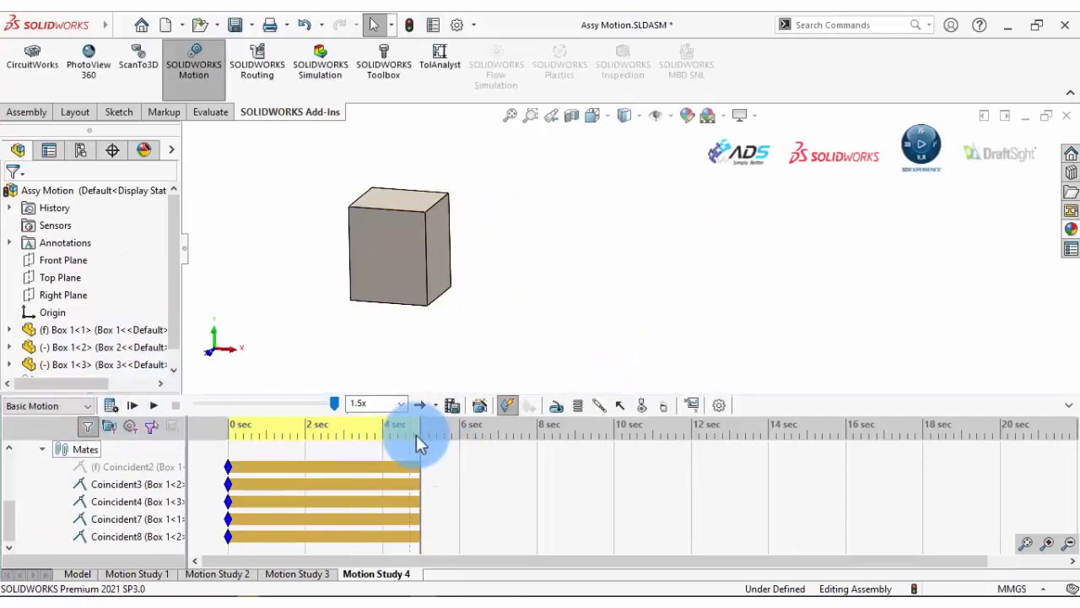
- Return the timeline to 0 seconds, set the playback speed to 0.1x and extend the study duration to 10 seconds
{"action": "left_click_drag", "start_coordinate": [418, 436], "coordinate": [200, 441]}
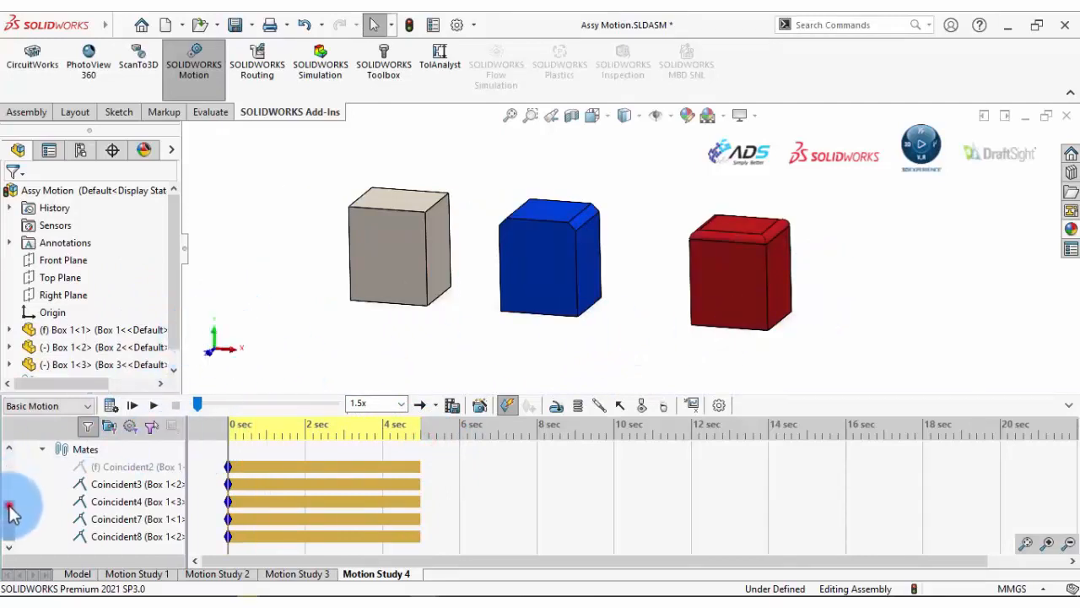
{"action": "scroll", "coordinate": [9, 506], "scroll_direction": "up", "scroll_amount": 5}
{"action": "left_click", "coordinate": [396, 404]}
{"action": "left_click", "coordinate": [359, 419]}
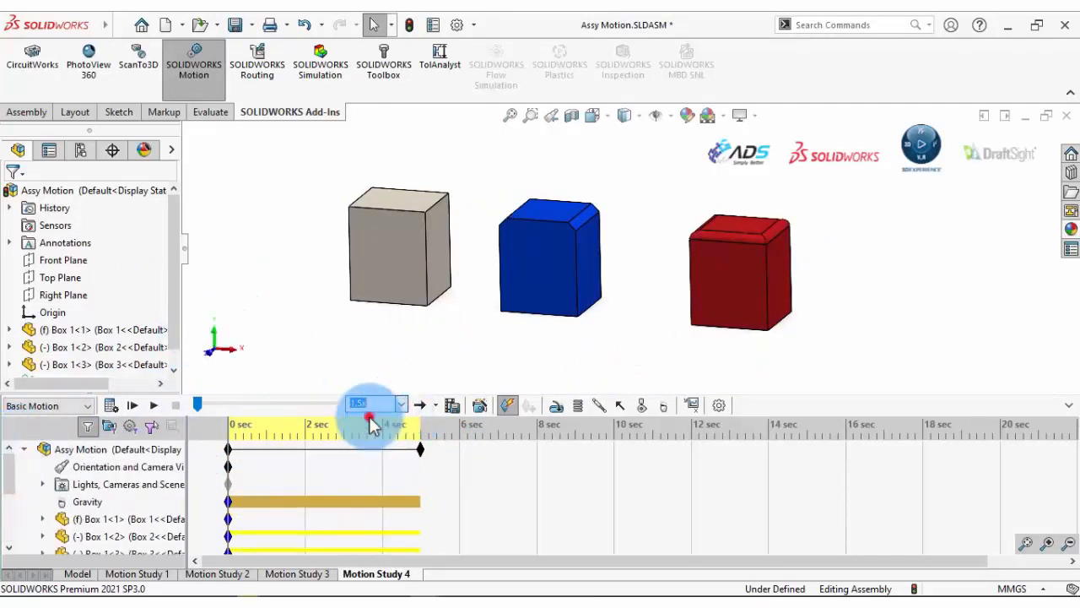
{"action": "left_click_drag", "start_coordinate": [422, 455], "coordinate": [614, 464]}
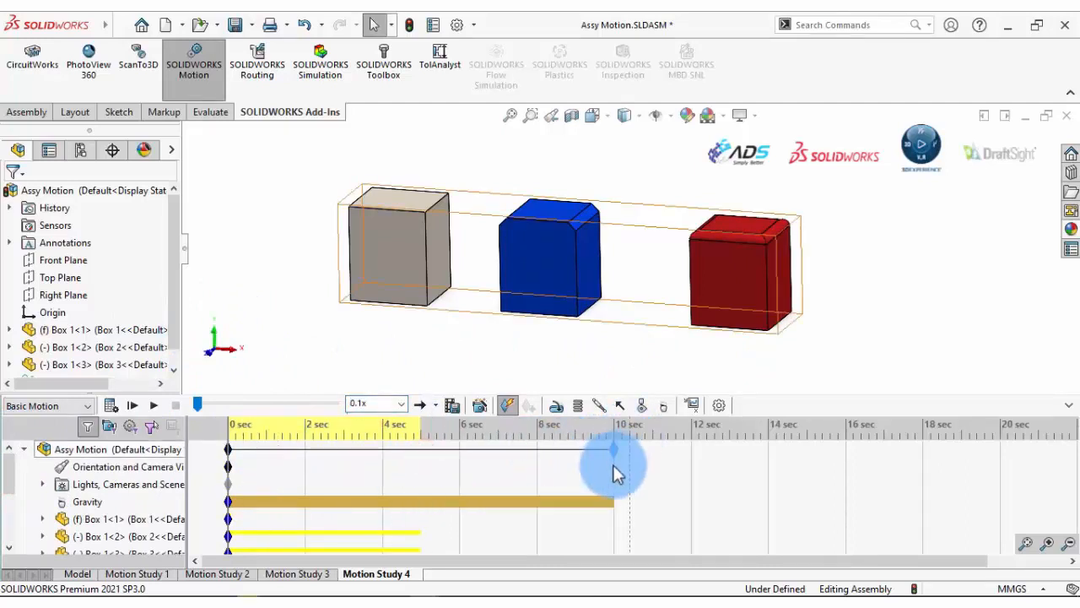
- Calculate the gravity motion with the frame rate adjusted to 160 frames per second, stop it early and return the timeline to 0 seconds
{"action": "left_click", "coordinate": [111, 406]}
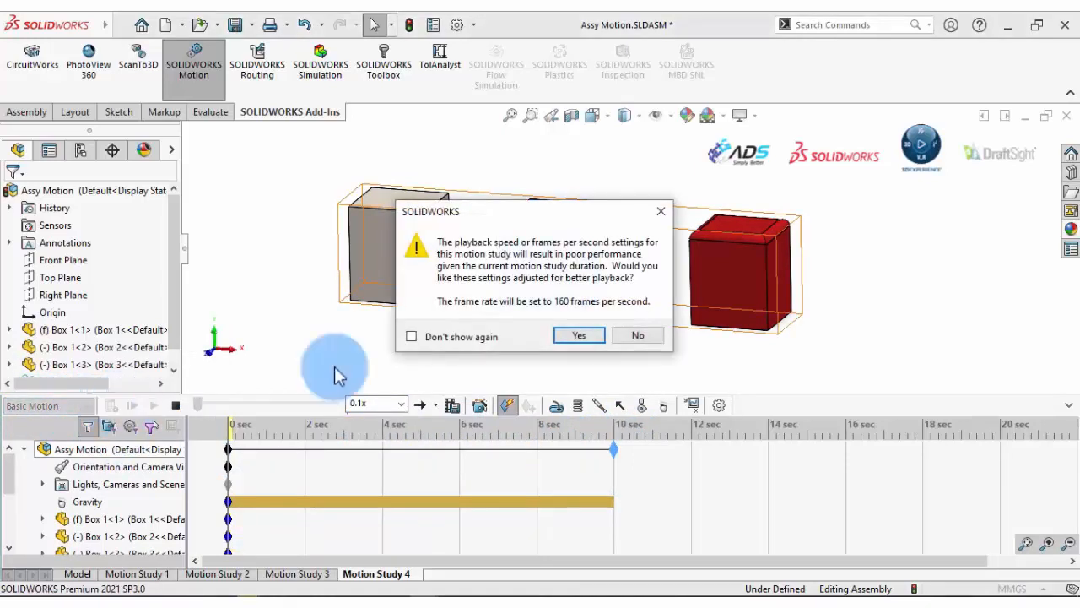
{"action": "left_click", "coordinate": [574, 337]}
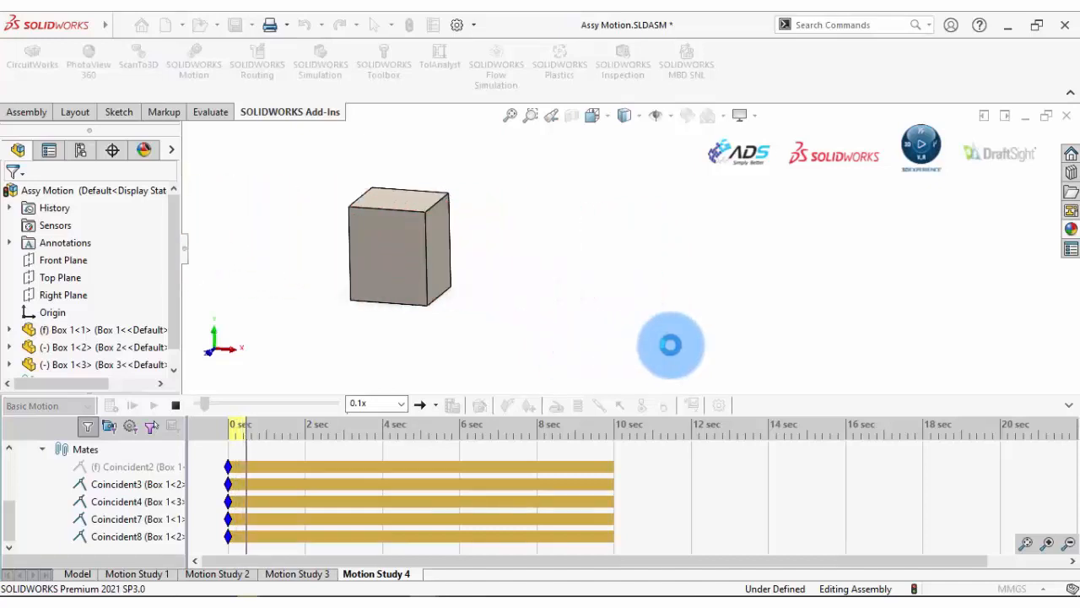
{"action": "left_click", "coordinate": [175, 405]}
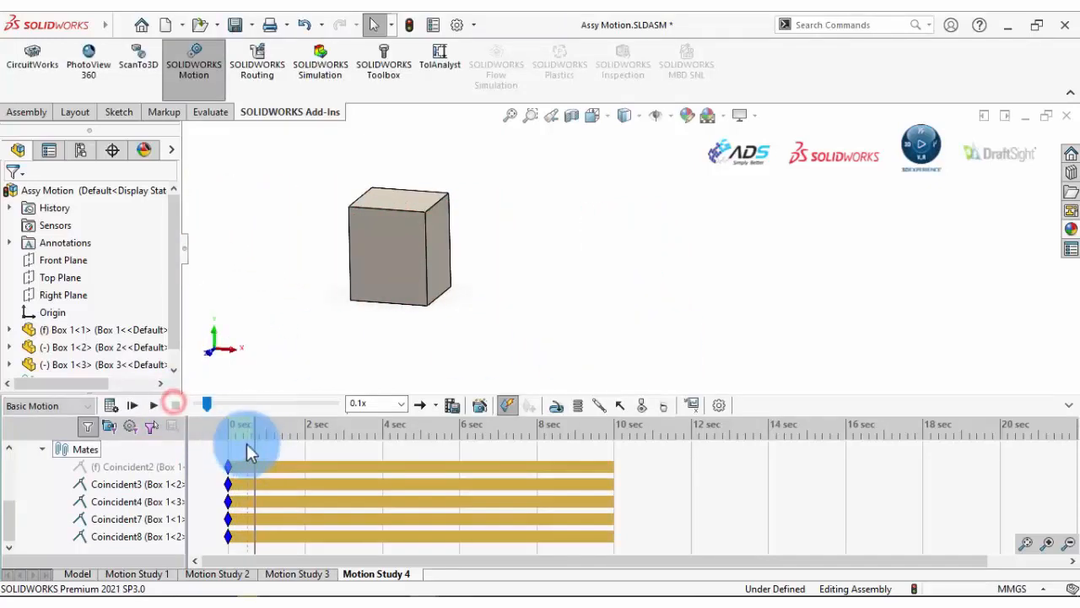
{"action": "left_click_drag", "start_coordinate": [254, 442], "coordinate": [205, 442]}
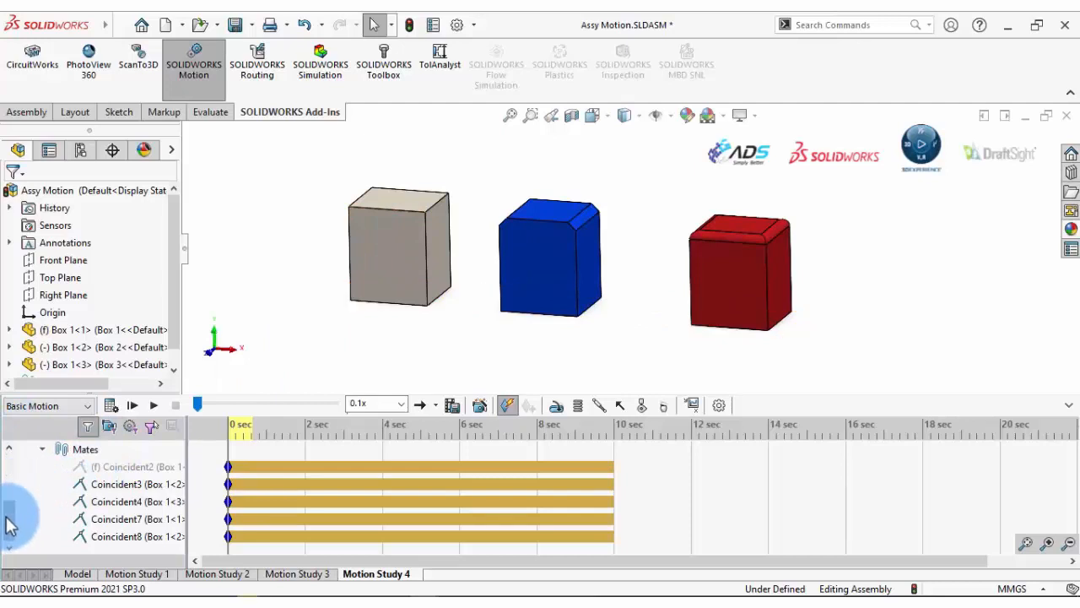
{"action": "left_click_drag", "start_coordinate": [8, 523], "coordinate": [9, 475]}
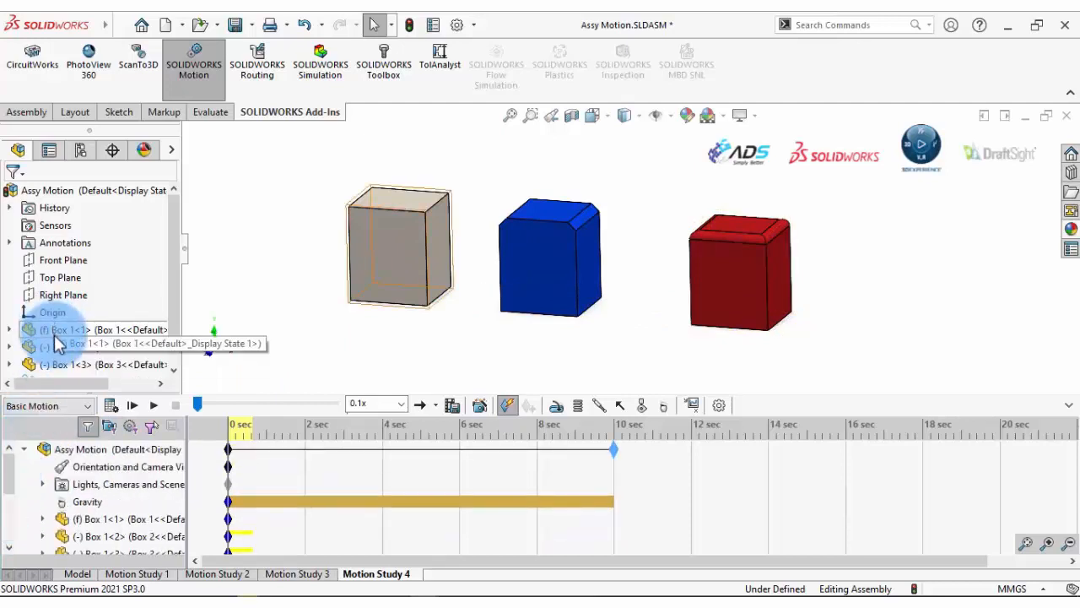
- Play back the calculated gravity motion at 0.1x, stop it and reset the timeline to 0 seconds
{"action": "left_click", "coordinate": [156, 406]}
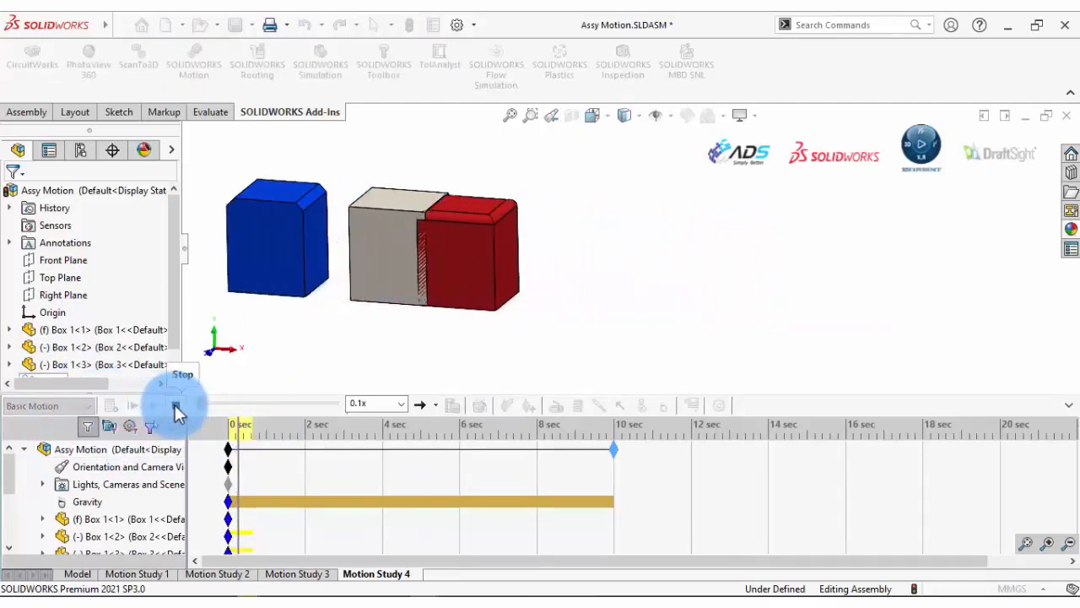
{"action": "left_click", "coordinate": [176, 405]}
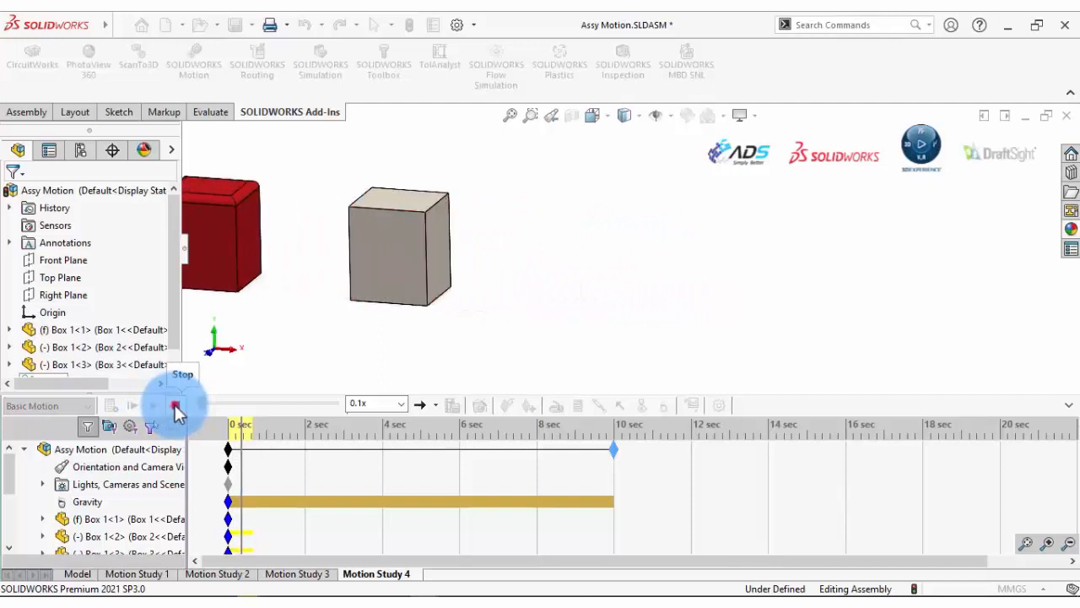
{"action": "left_click", "coordinate": [242, 466]}
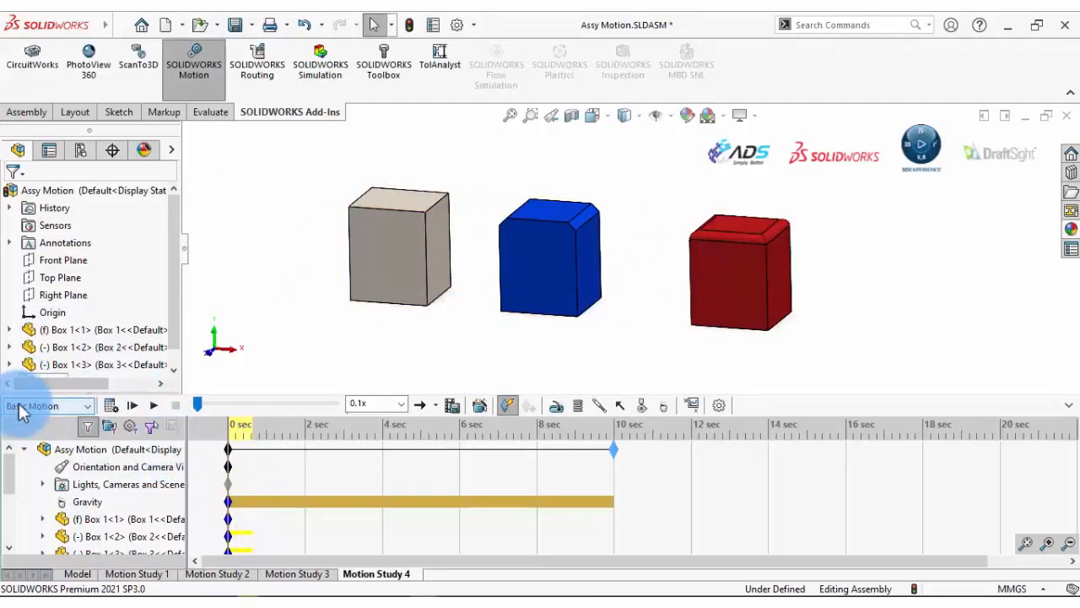
- Add a solid body contact between the grey, blue and red boxes in the motion study
{"action": "left_click", "coordinate": [639, 406]}
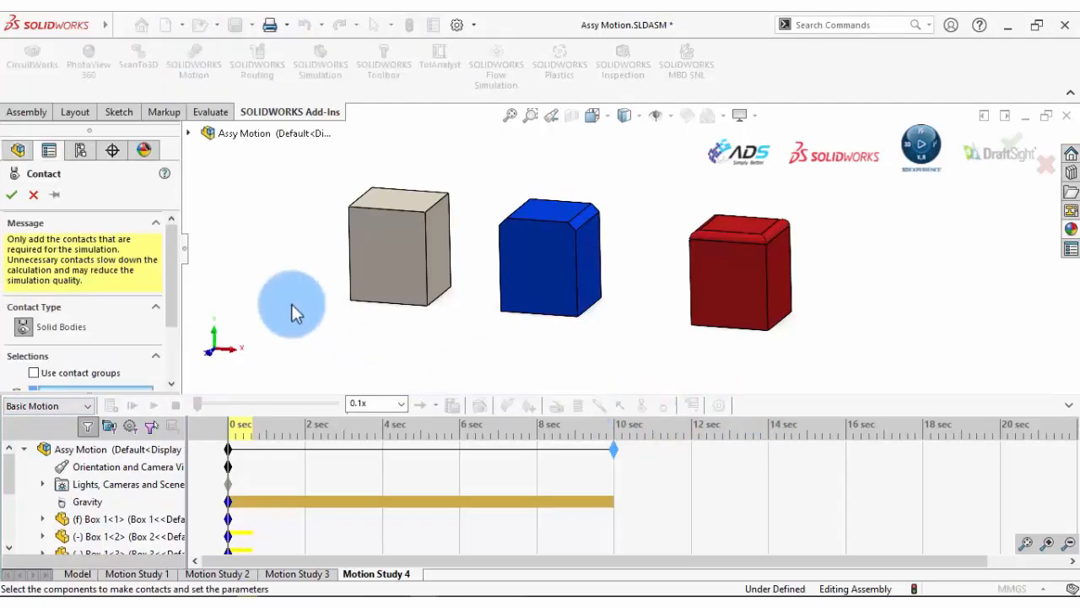
{"action": "left_click_drag", "start_coordinate": [177, 247], "coordinate": [174, 270]}
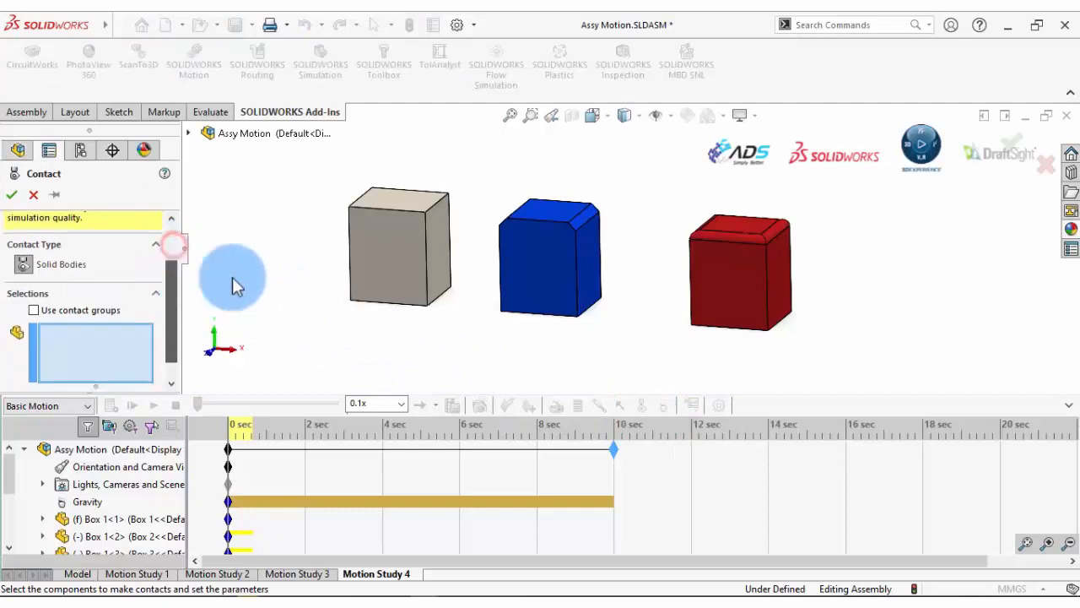
{"action": "left_click", "coordinate": [416, 236]}
{"action": "left_click", "coordinate": [536, 247]}
{"action": "left_click", "coordinate": [727, 283]}
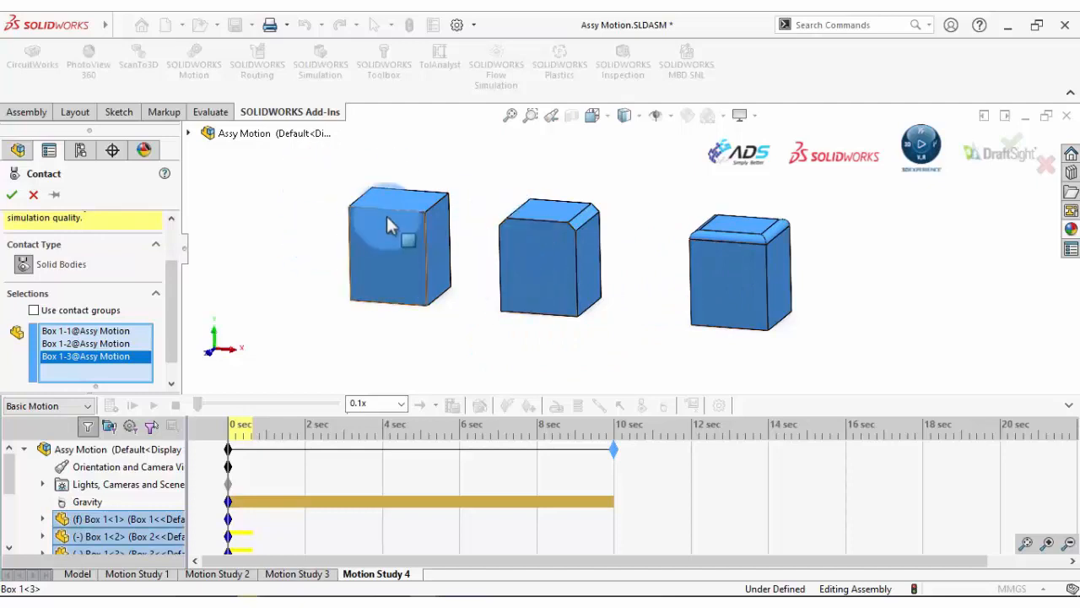
{"action": "left_click", "coordinate": [14, 197]}
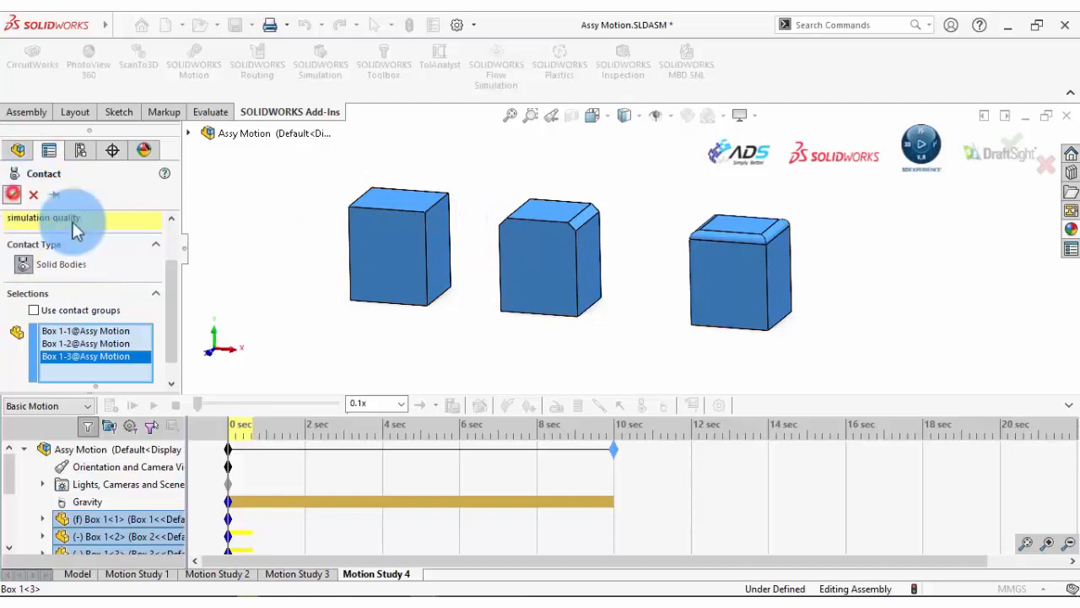
- Calculate the gravity motion with the box contact, stop it partway and return the timeline to 0 seconds
{"action": "left_click_drag", "start_coordinate": [7, 522], "coordinate": [24, 430]}
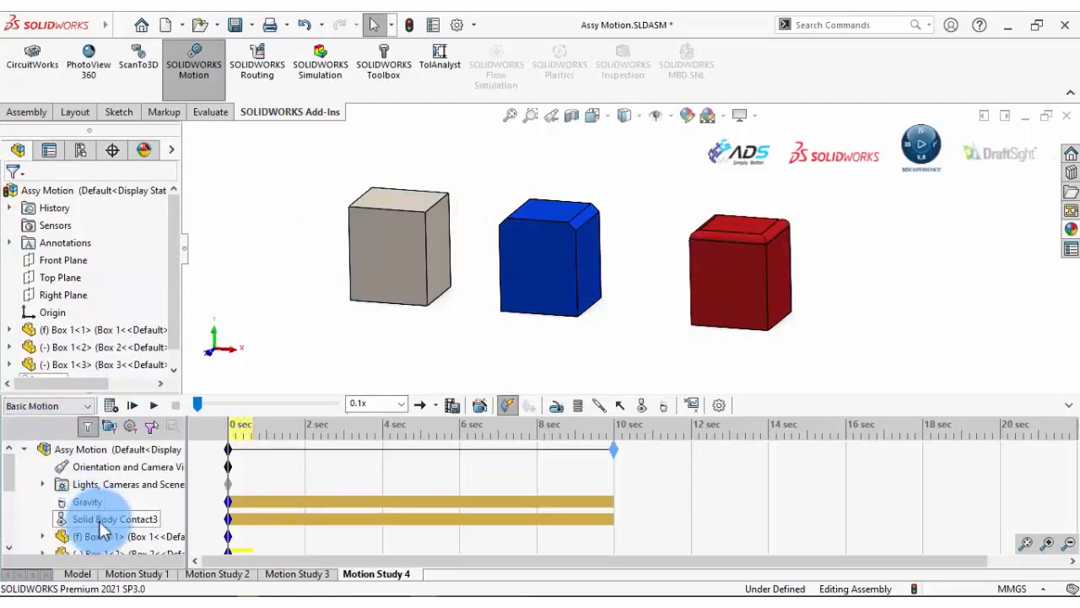
{"action": "left_click", "coordinate": [111, 406]}
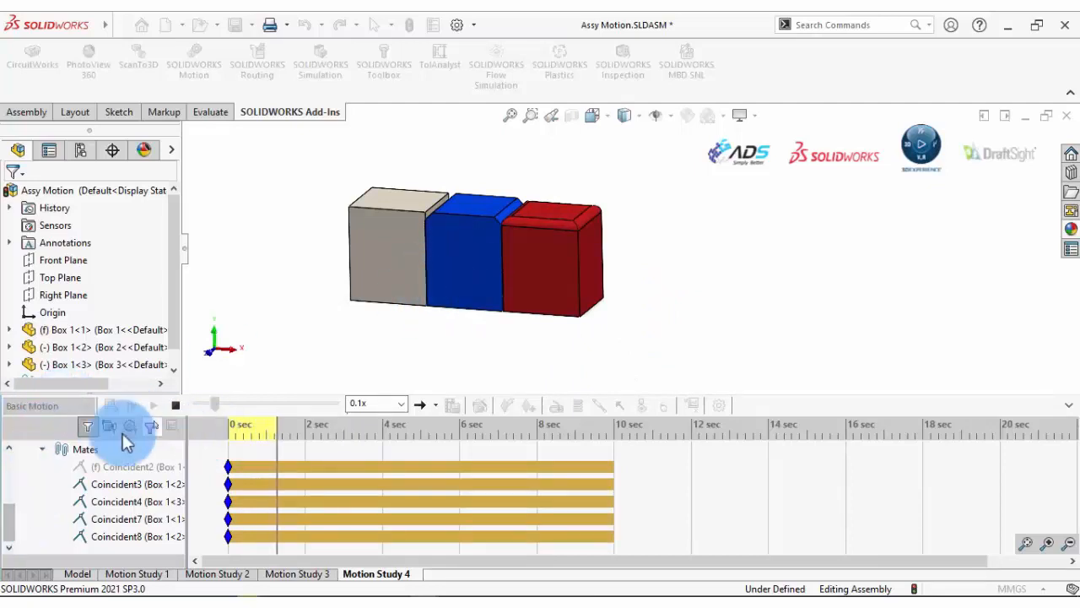
{"action": "left_click", "coordinate": [169, 406]}
{"action": "left_click_drag", "start_coordinate": [285, 446], "coordinate": [179, 446]}
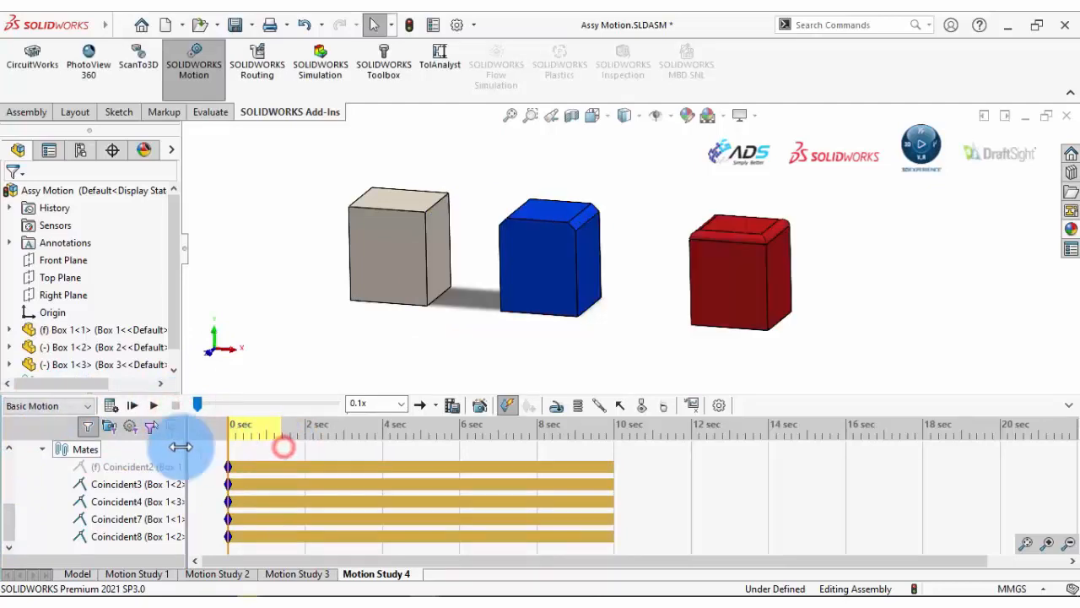
{"action": "left_click_drag", "start_coordinate": [13, 516], "coordinate": [23, 456]}
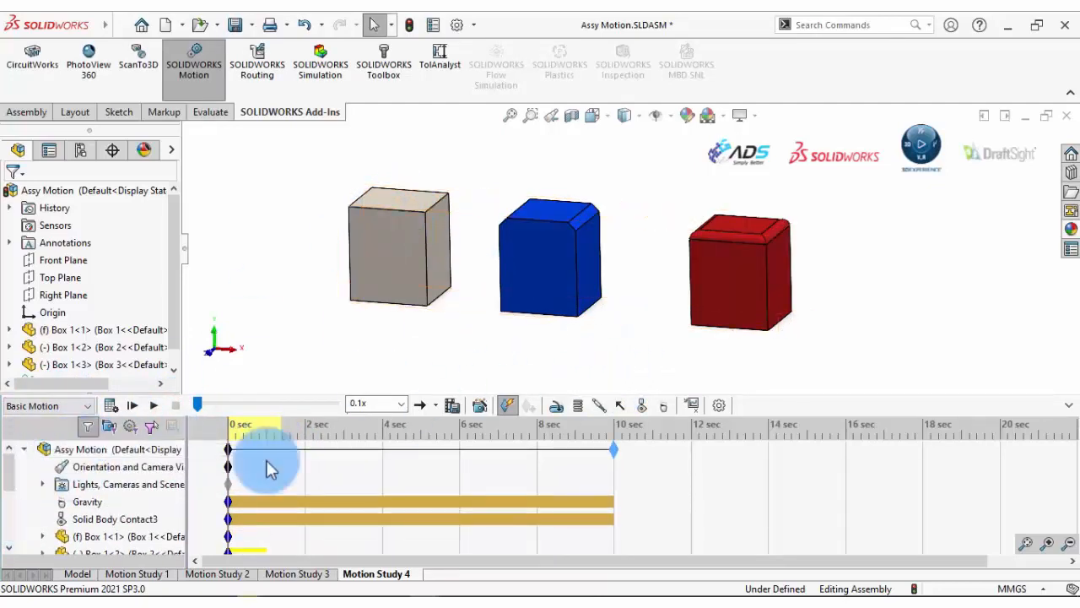
- Add an action-only force on the outer side face of the red box, directed toward the blue box
{"action": "left_click", "coordinate": [626, 412]}
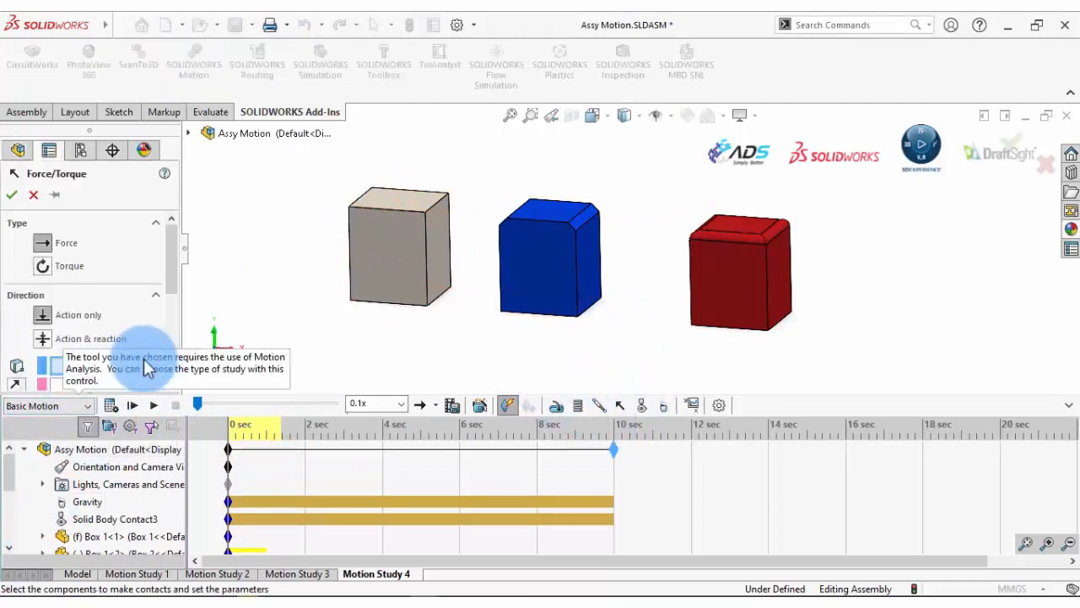
{"action": "left_click", "coordinate": [785, 276]}
{"action": "left_click", "coordinate": [16, 365]}
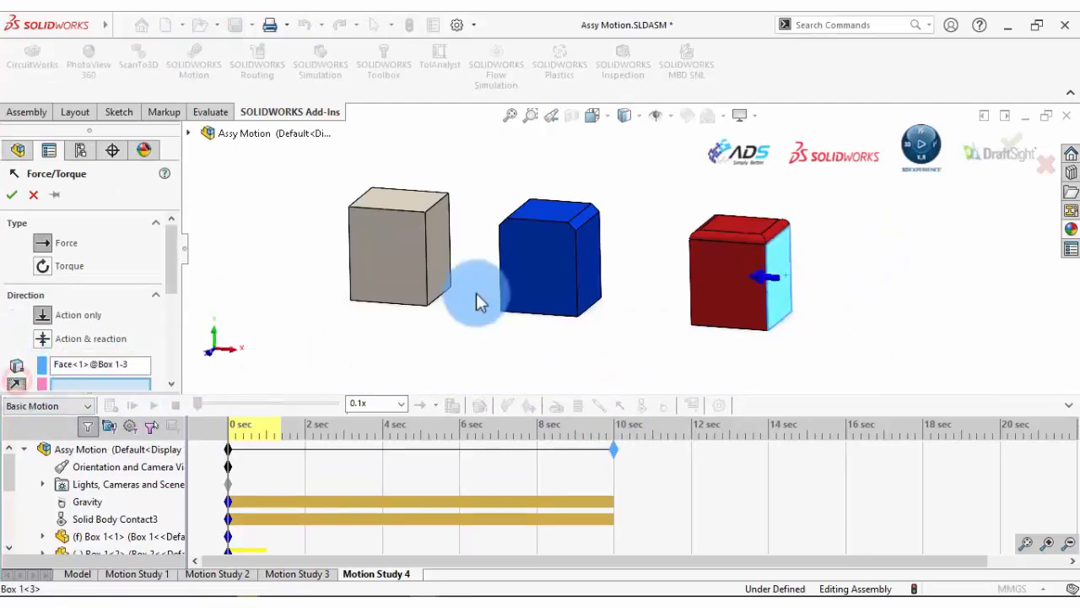
{"action": "left_click", "coordinate": [9, 196]}
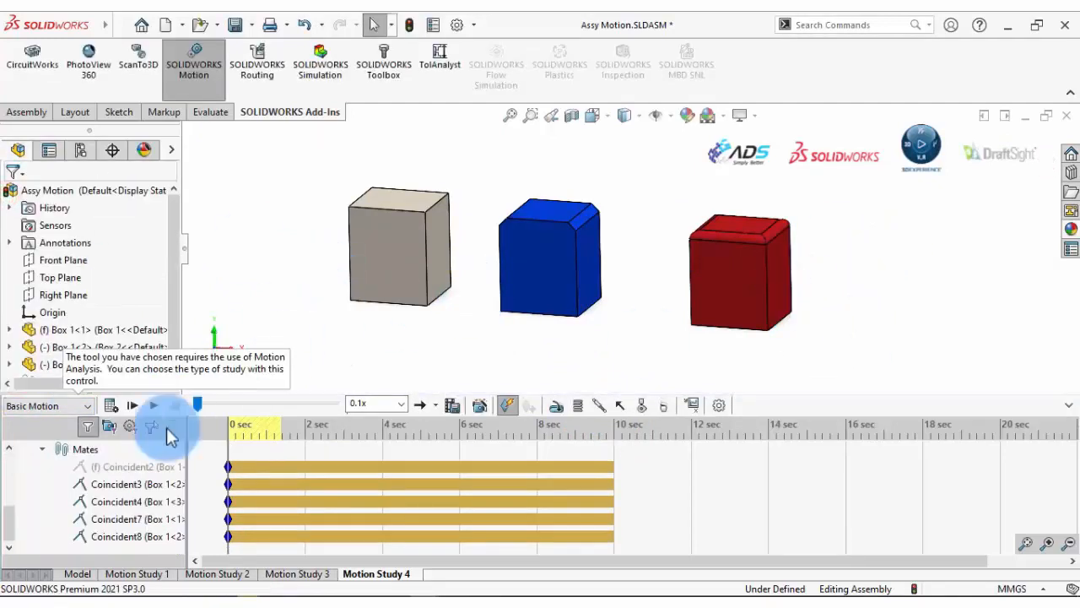
{"action": "left_click", "coordinate": [6, 521]}
{"action": "left_click", "coordinate": [68, 520]}
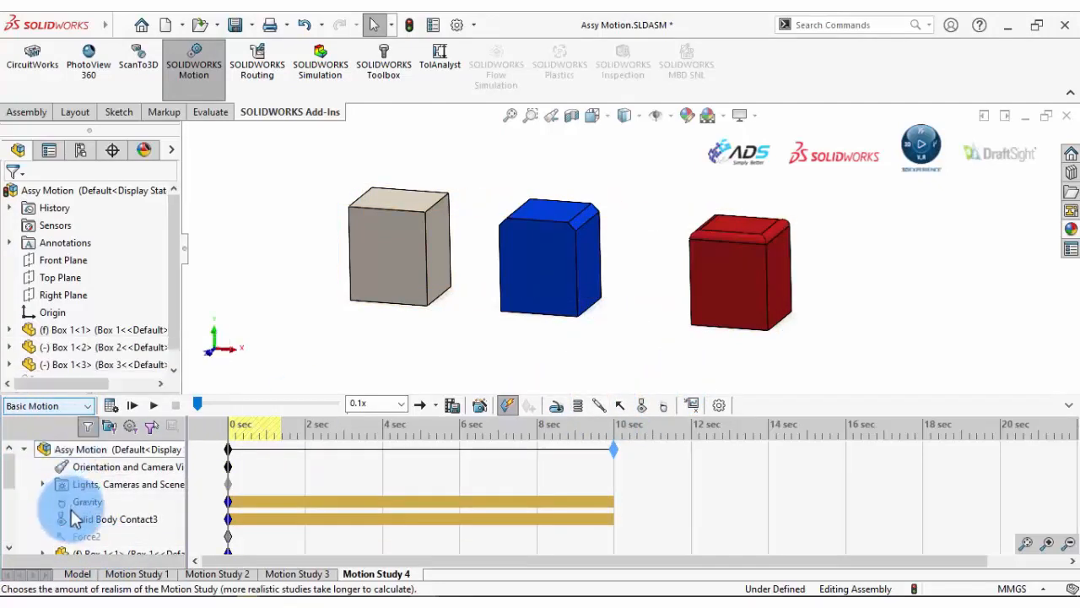
{"action": "left_click", "coordinate": [86, 537]}
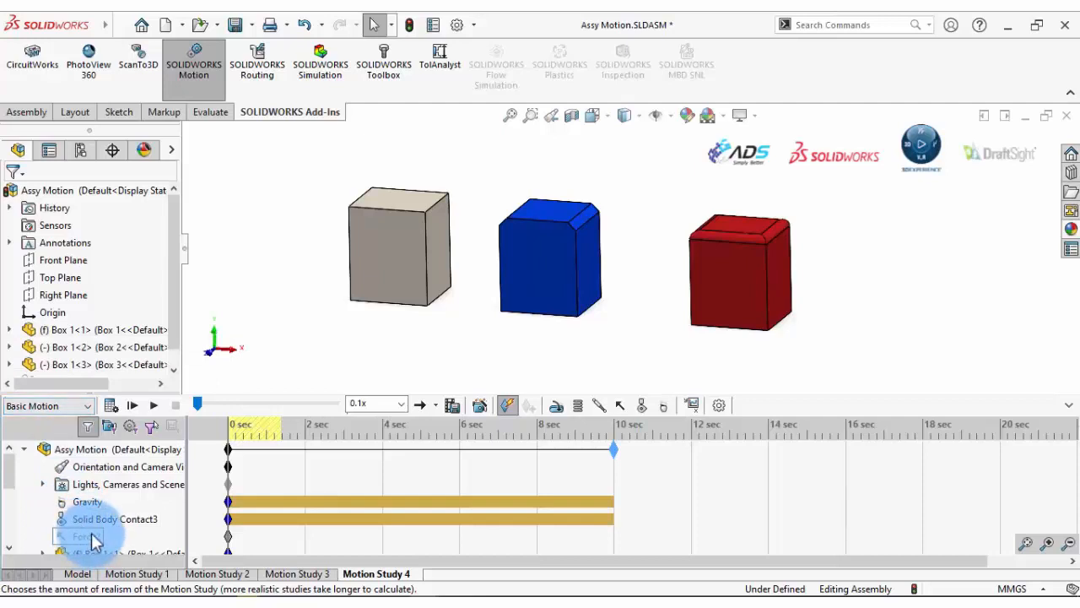
{"action": "left_click", "coordinate": [44, 406]}
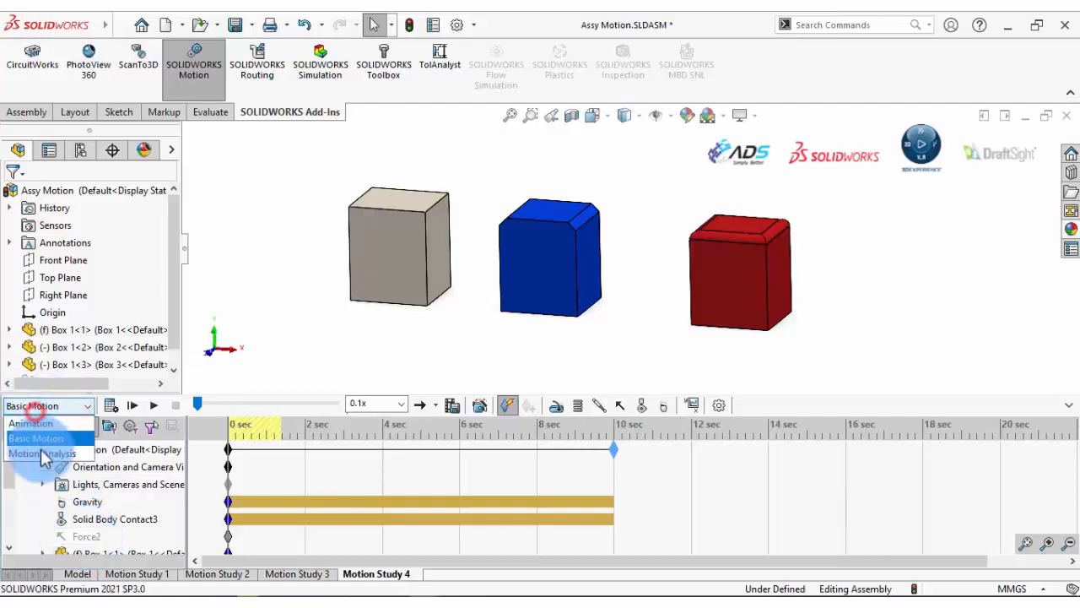
{"action": "left_click", "coordinate": [88, 537]}
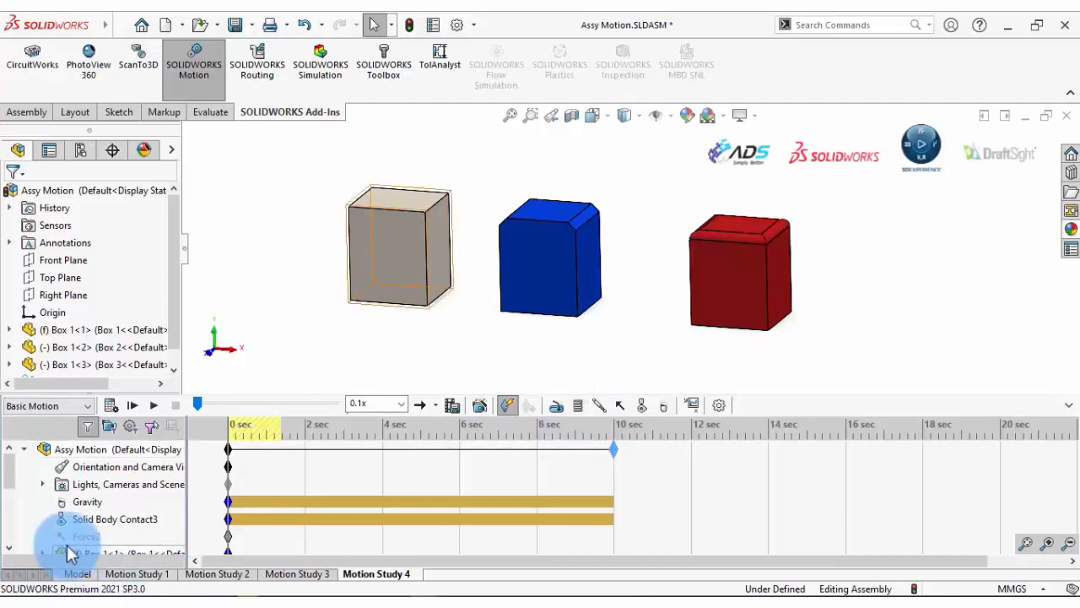
- Suppress the Gravity feature in Motion Study 4
{"action": "left_click", "coordinate": [86, 503]}
{"action": "right_click", "coordinate": [86, 503]}
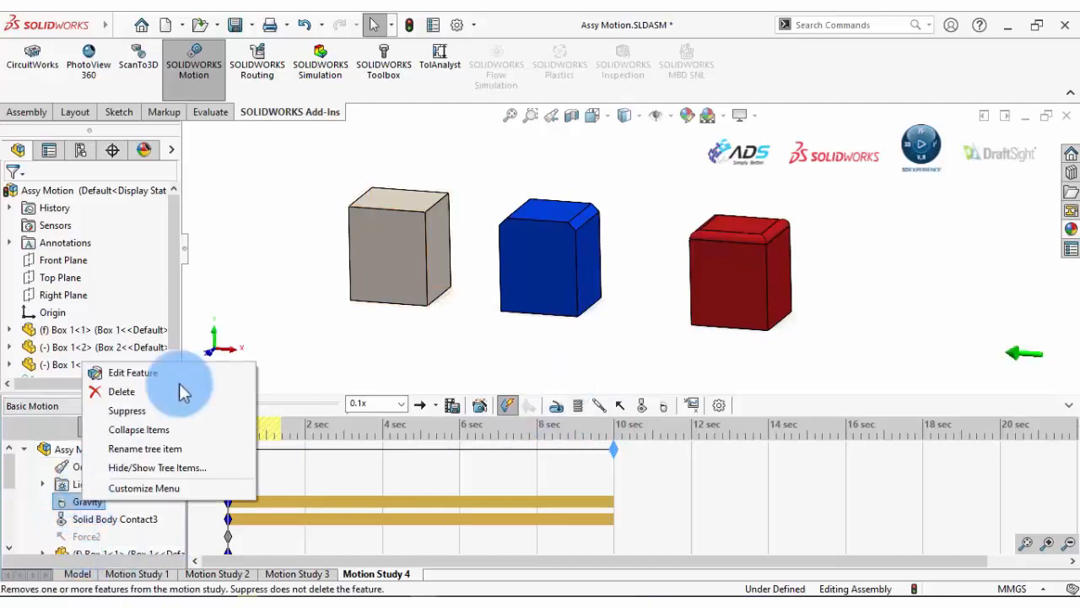
{"action": "left_click", "coordinate": [135, 409]}
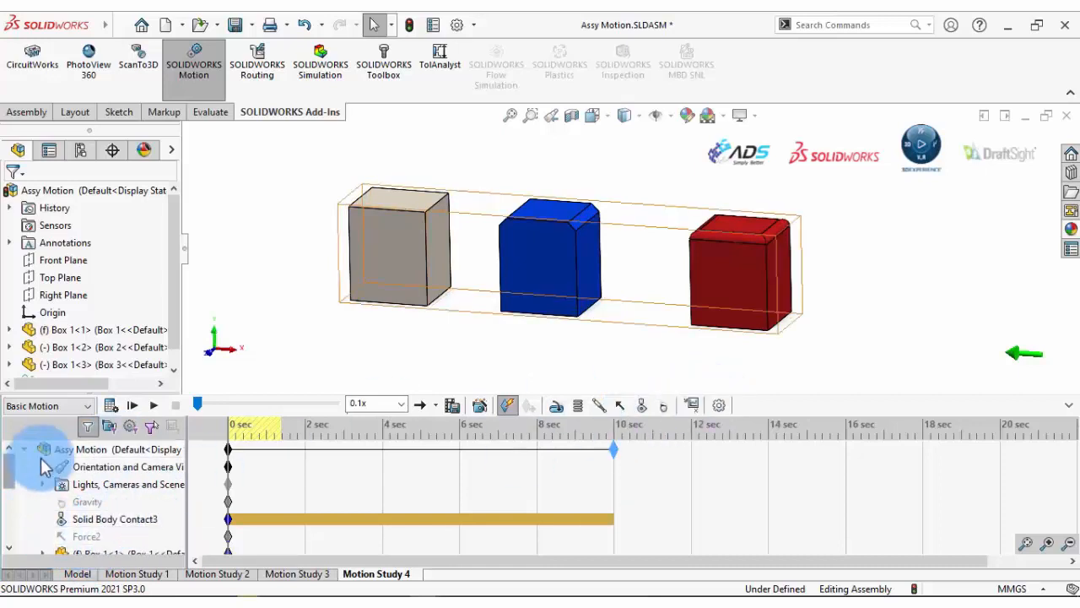
- Add a linear motor on the red box's outer side face, reversed toward the blue box, with a constant speed of 10 mm/s
{"action": "left_click", "coordinate": [556, 408]}
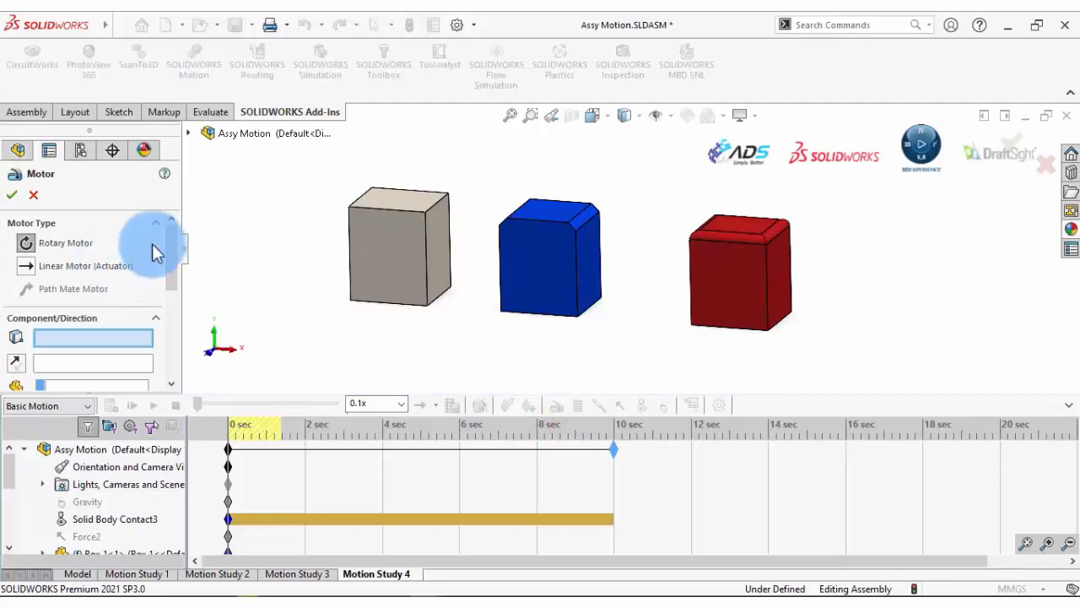
{"action": "mouse_move", "coordinate": [174, 239]}
{"action": "left_mouse_down"}
{"action": "mouse_move", "coordinate": [176, 257]}
{"action": "mouse_move", "coordinate": [175, 244]}
{"action": "left_mouse_up"}
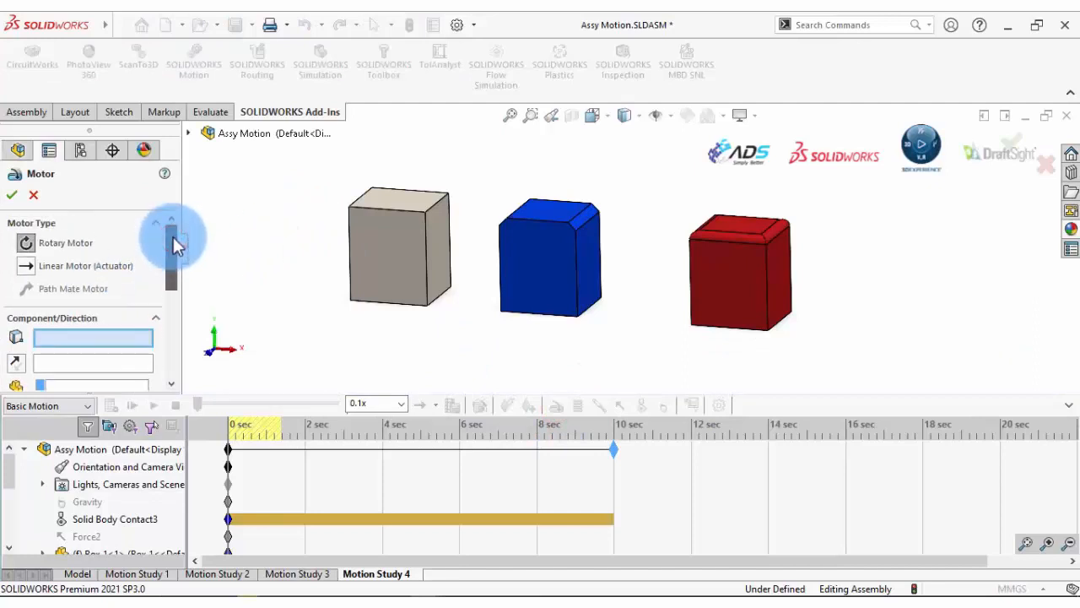
{"action": "left_click", "coordinate": [26, 266]}
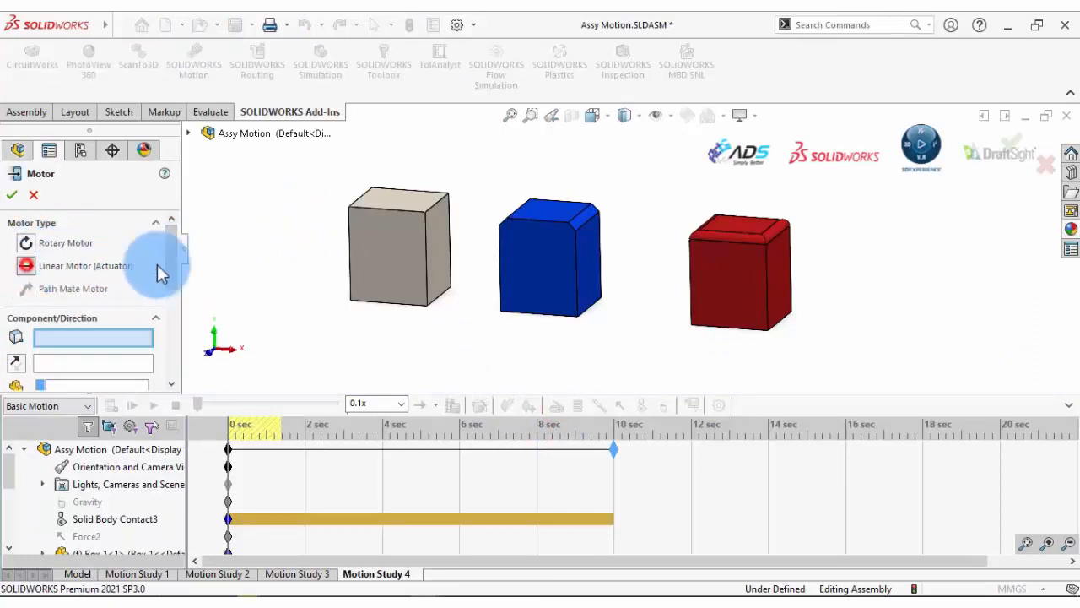
{"action": "mouse_move", "coordinate": [170, 249]}
{"action": "left_mouse_down"}
{"action": "mouse_move", "coordinate": [172, 260]}
{"action": "mouse_move", "coordinate": [170, 240]}
{"action": "left_mouse_up"}
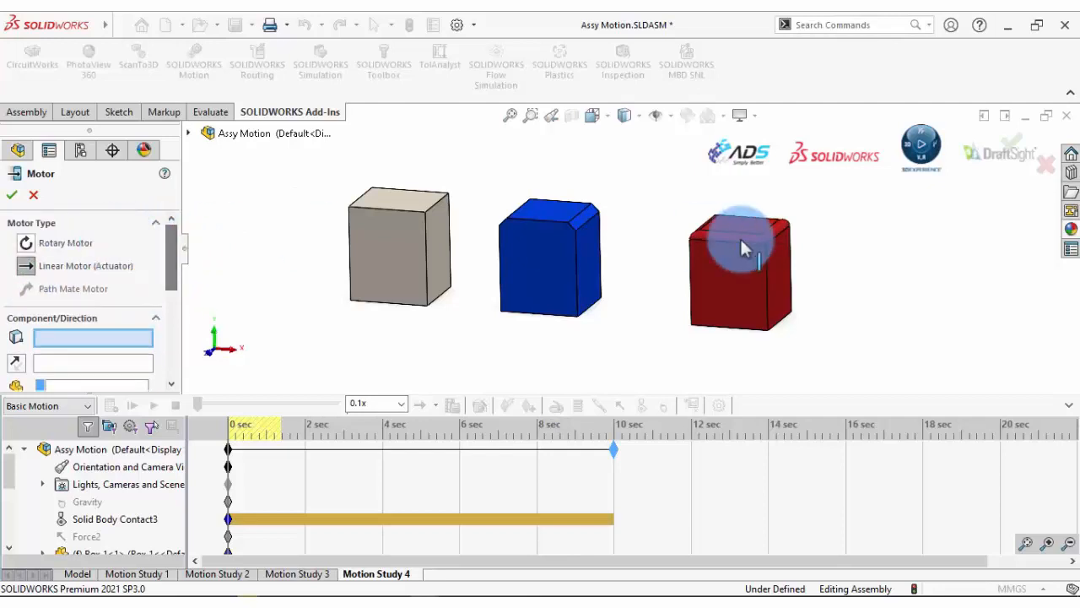
{"action": "left_click", "coordinate": [777, 270]}
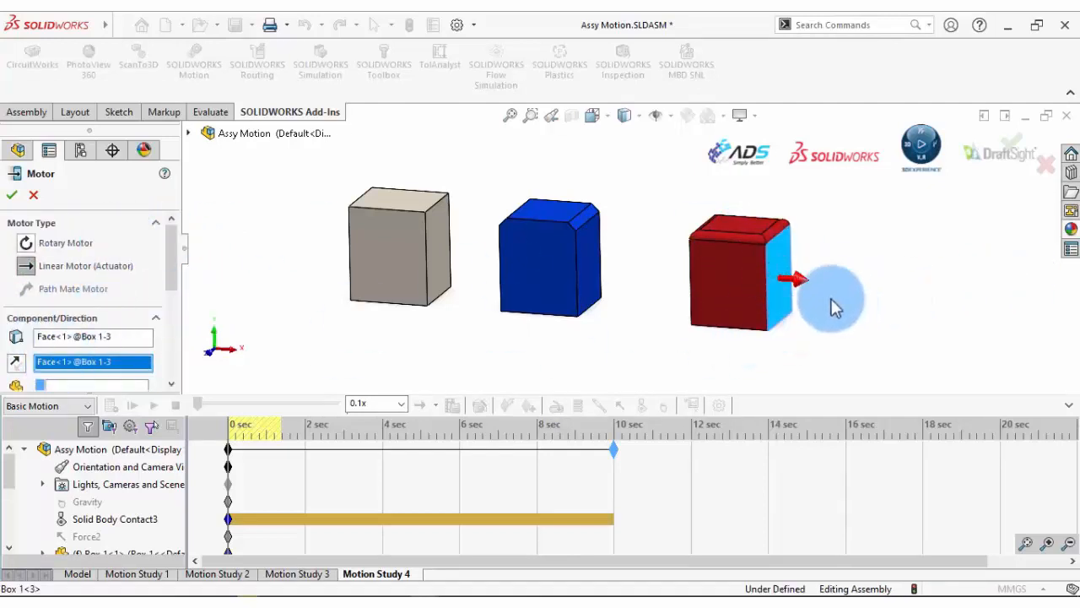
{"action": "left_click", "coordinate": [15, 363]}
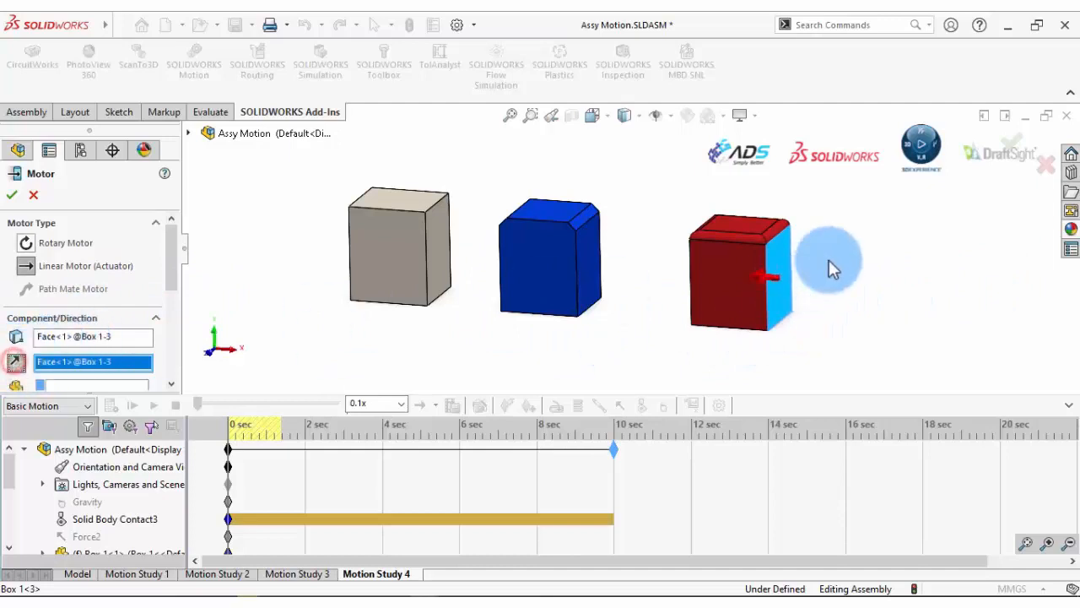
{"action": "left_click_drag", "start_coordinate": [169, 249], "coordinate": [171, 285]}
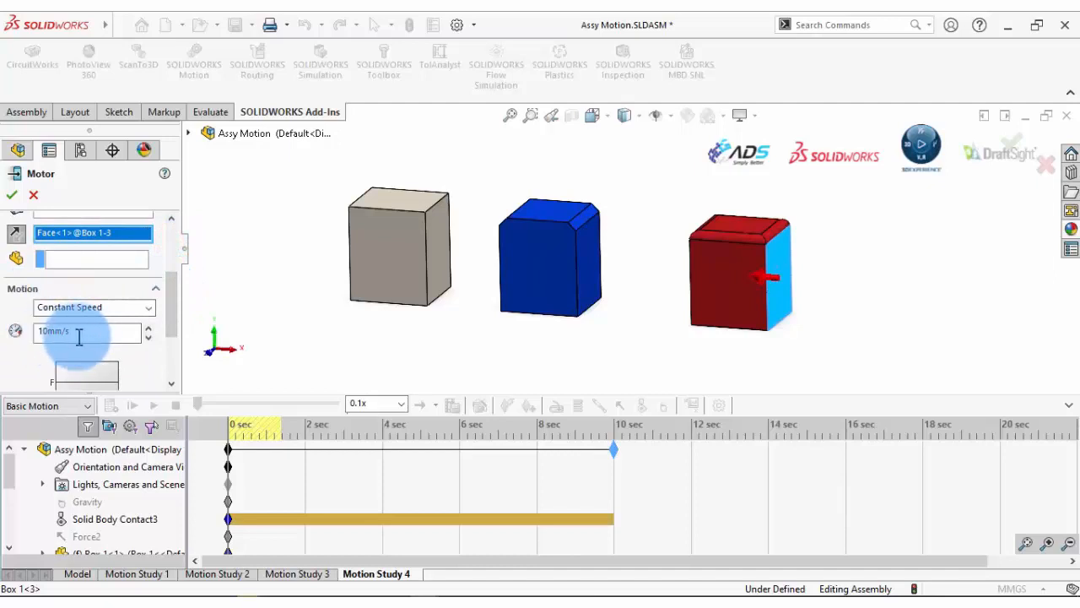
{"action": "left_click_drag", "start_coordinate": [169, 313], "coordinate": [180, 295]}
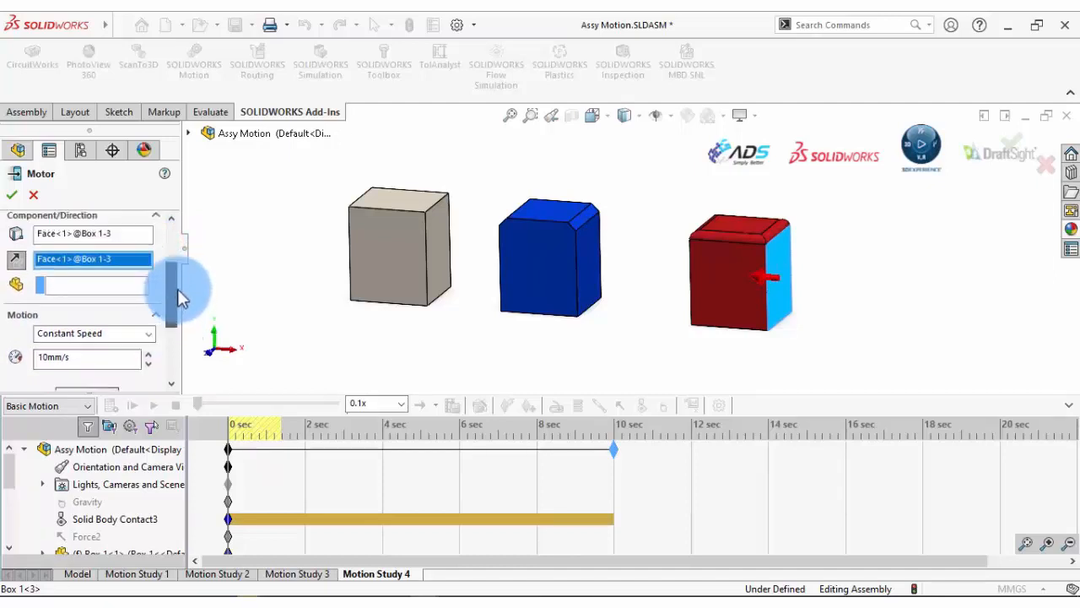
{"action": "left_click", "coordinate": [12, 194]}
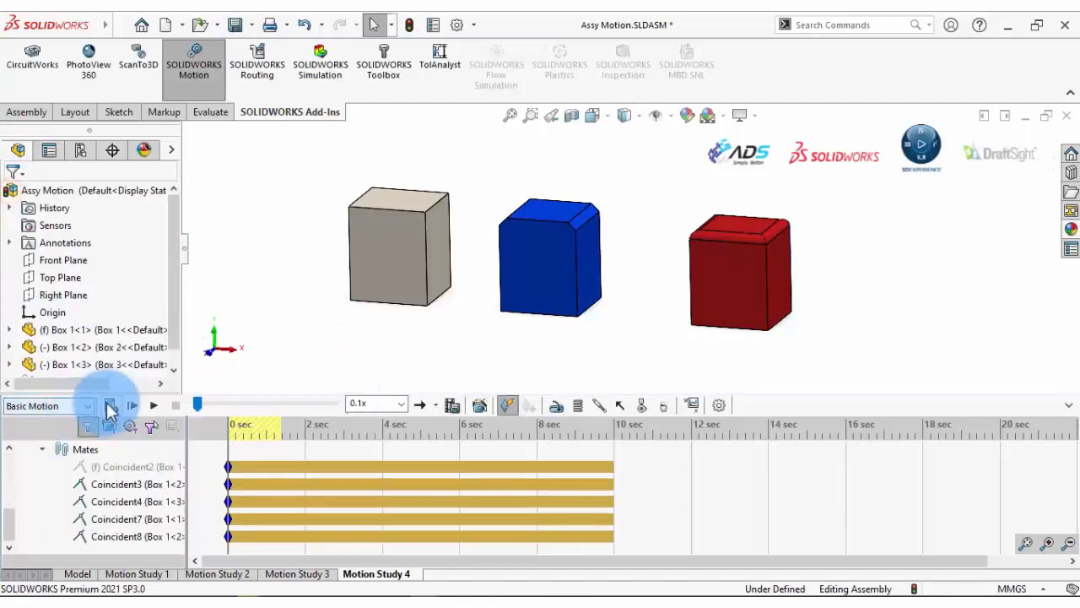
- Start calculating the linear motor motion at 0.1x playback speed, stop it early and return the timeline to 0 seconds
{"action": "left_click", "coordinate": [9, 511]}
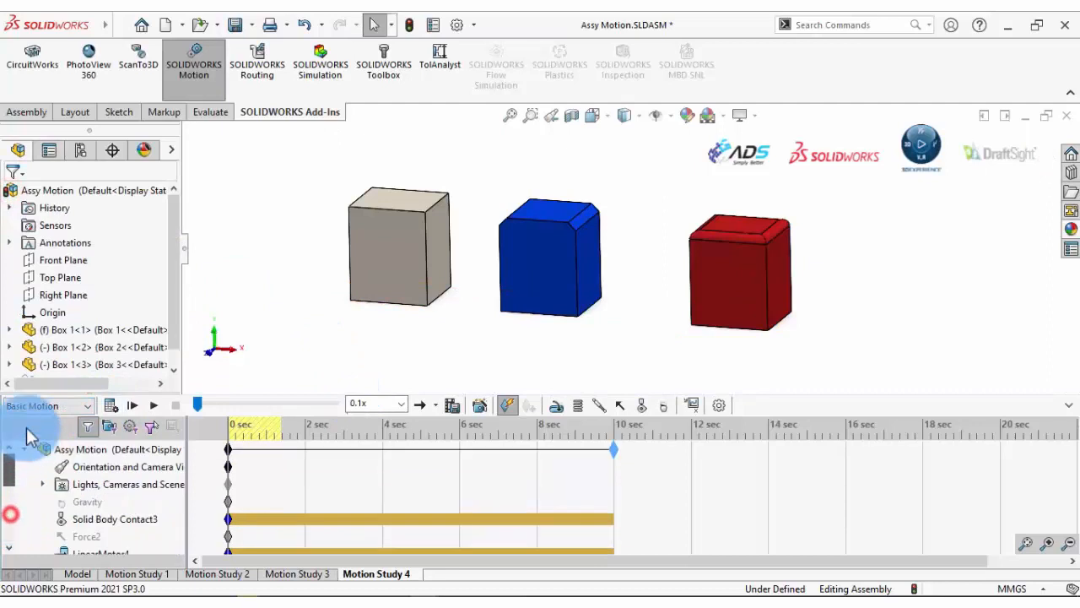
{"action": "left_click", "coordinate": [109, 406]}
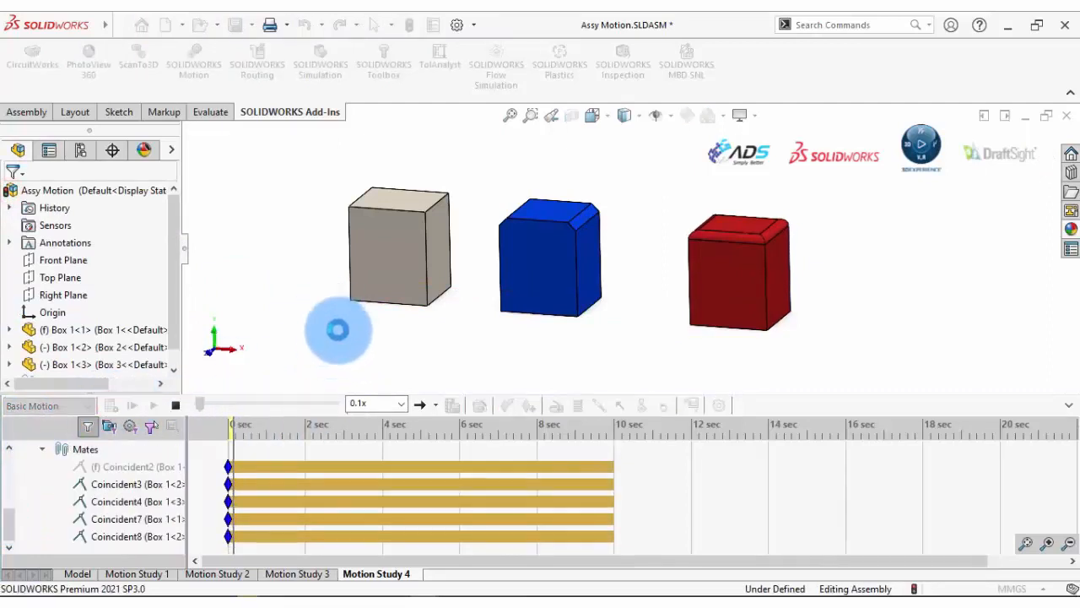
{"action": "left_click", "coordinate": [176, 406]}
{"action": "left_click_drag", "start_coordinate": [244, 439], "coordinate": [196, 438]}
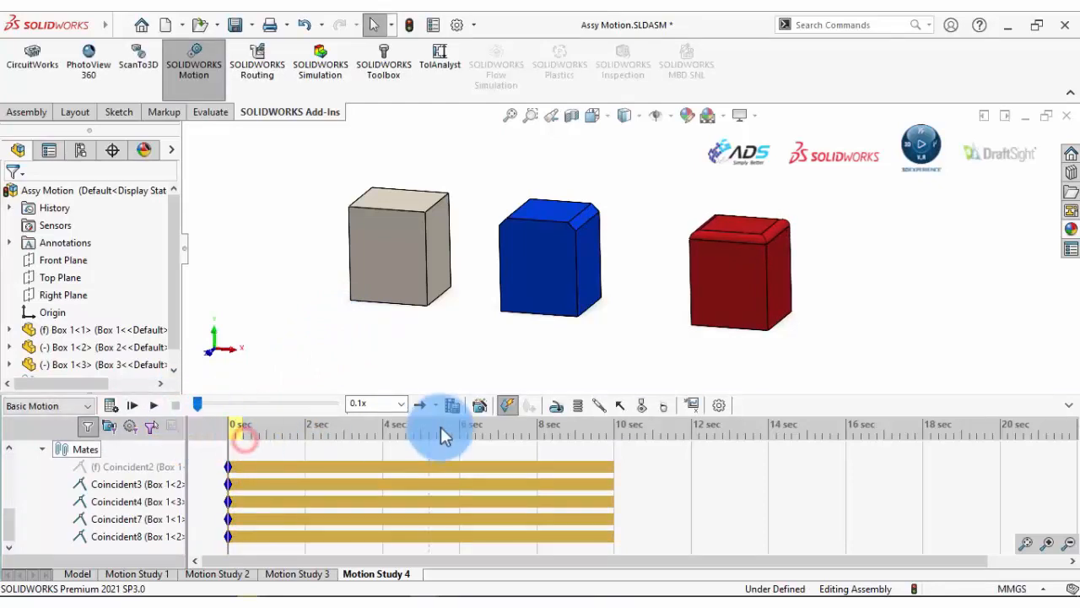
- Set the playback speed to 1x, calculate the motor motion, stop it partway and return the timeline to 0 seconds
{"action": "left_click", "coordinate": [398, 405]}
{"action": "left_click", "coordinate": [360, 449]}
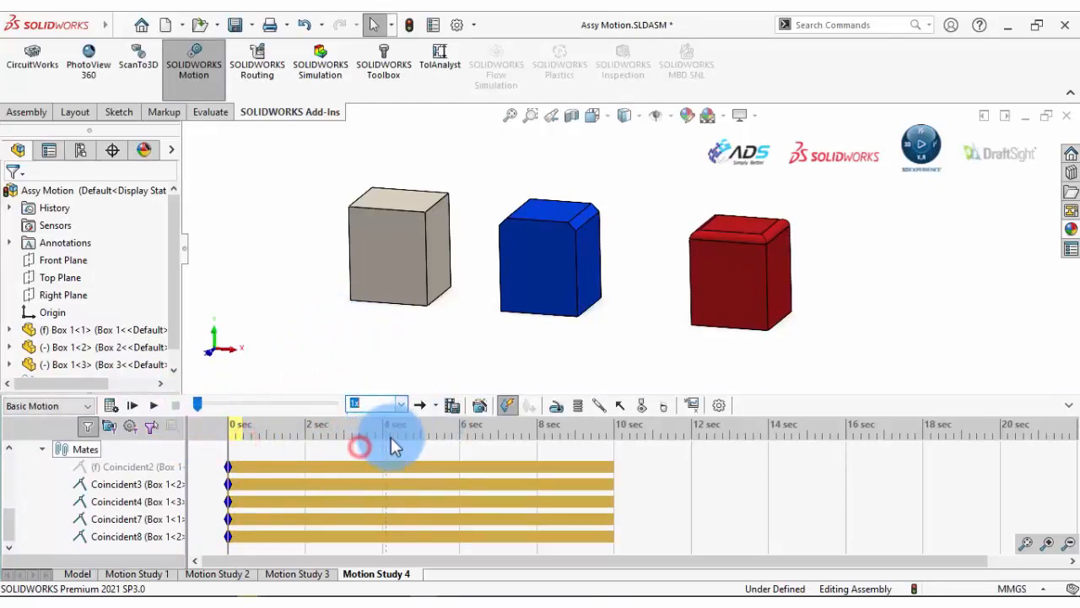
{"action": "left_click", "coordinate": [112, 405]}
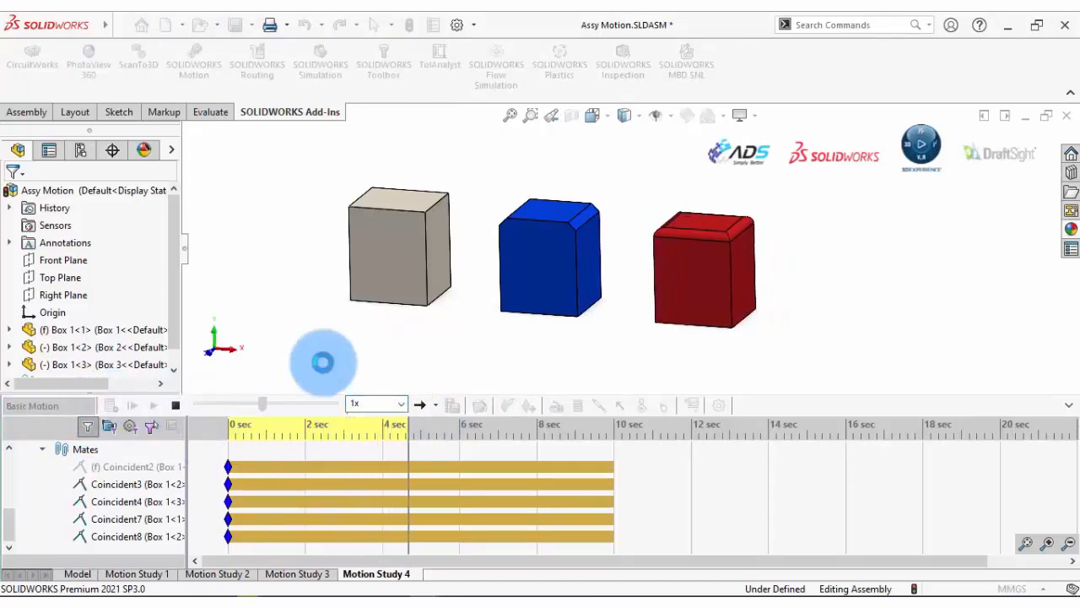
{"action": "left_click", "coordinate": [176, 407]}
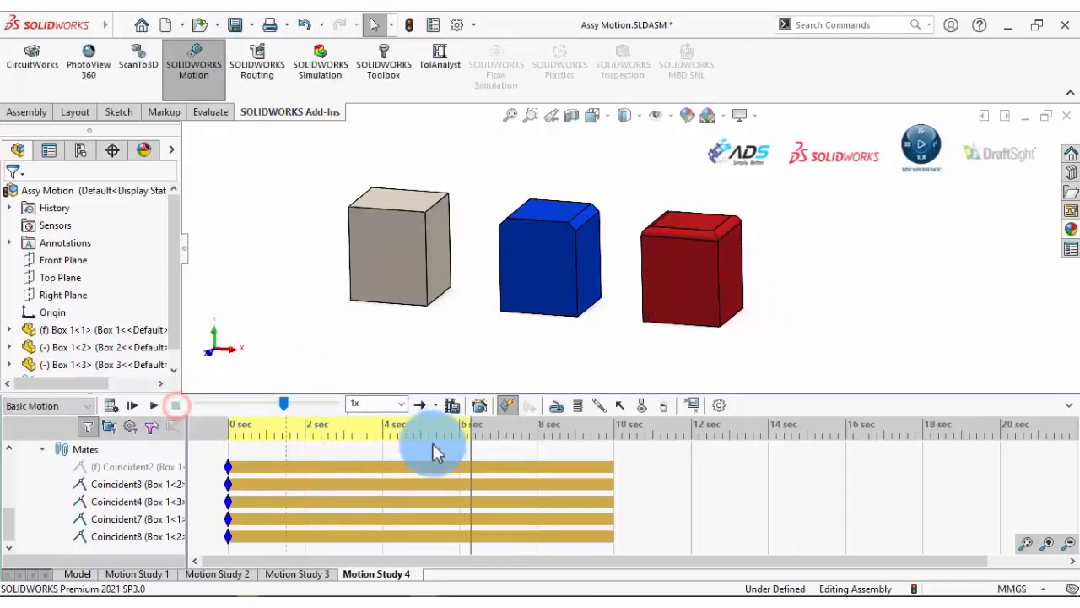
{"action": "left_click_drag", "start_coordinate": [469, 448], "coordinate": [171, 450]}
- Edit the red box's linear motor and raise its constant speed
{"action": "left_click_drag", "start_coordinate": [10, 527], "coordinate": [19, 456]}
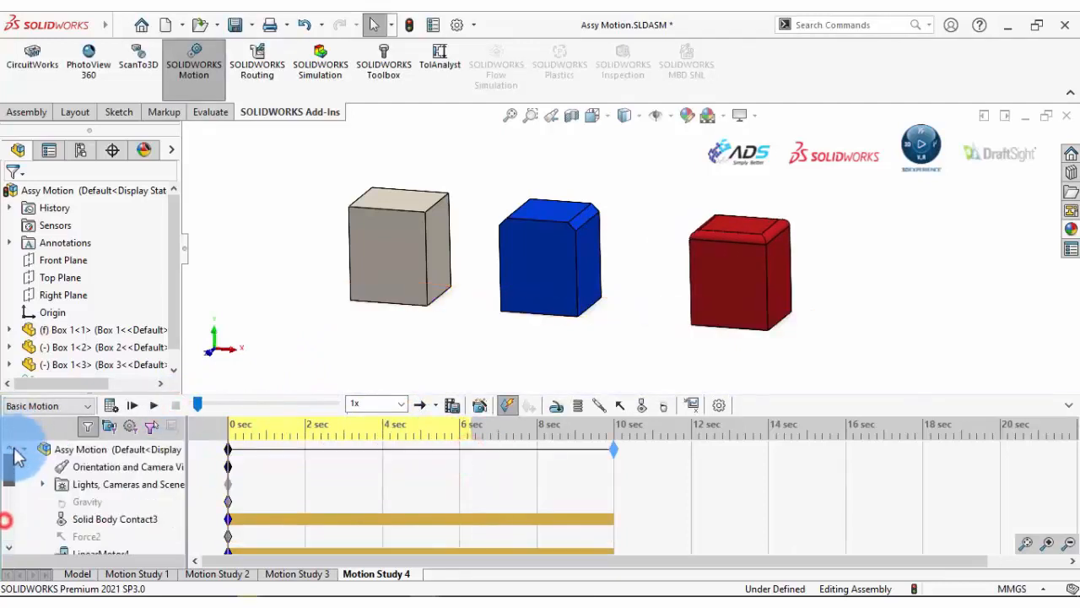
{"action": "scroll", "coordinate": [25, 498], "scroll_direction": "down", "scroll_amount": 5}
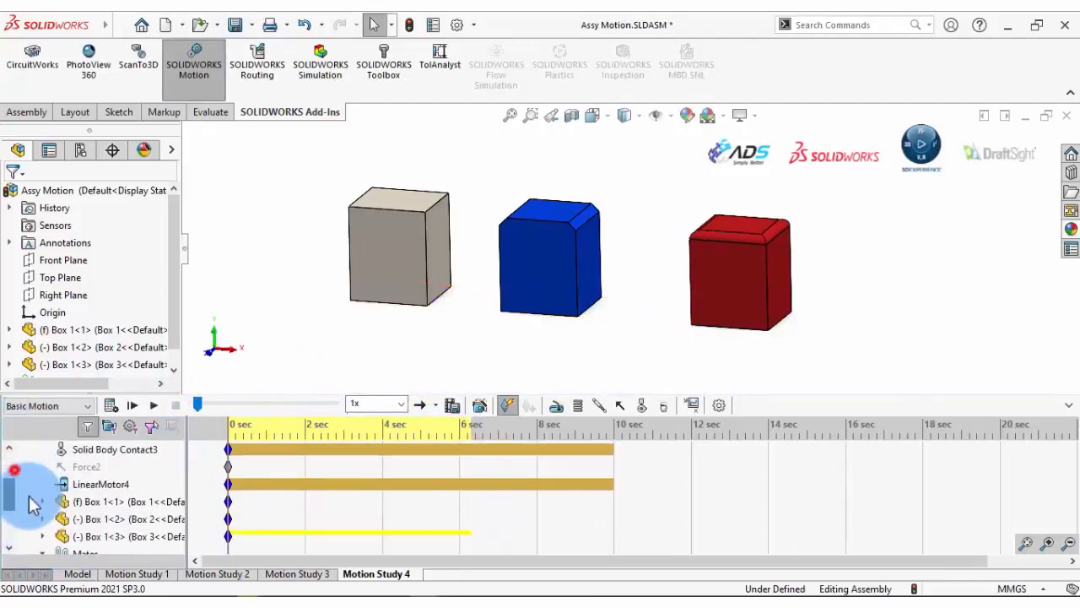
{"action": "right_click", "coordinate": [110, 469]}
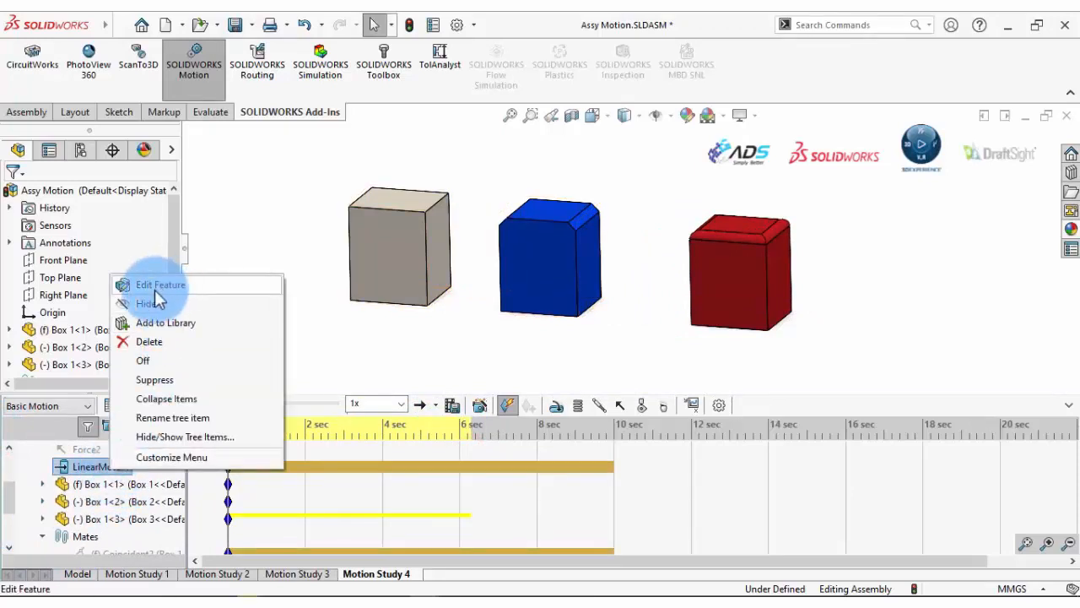
{"action": "left_click", "coordinate": [157, 285]}
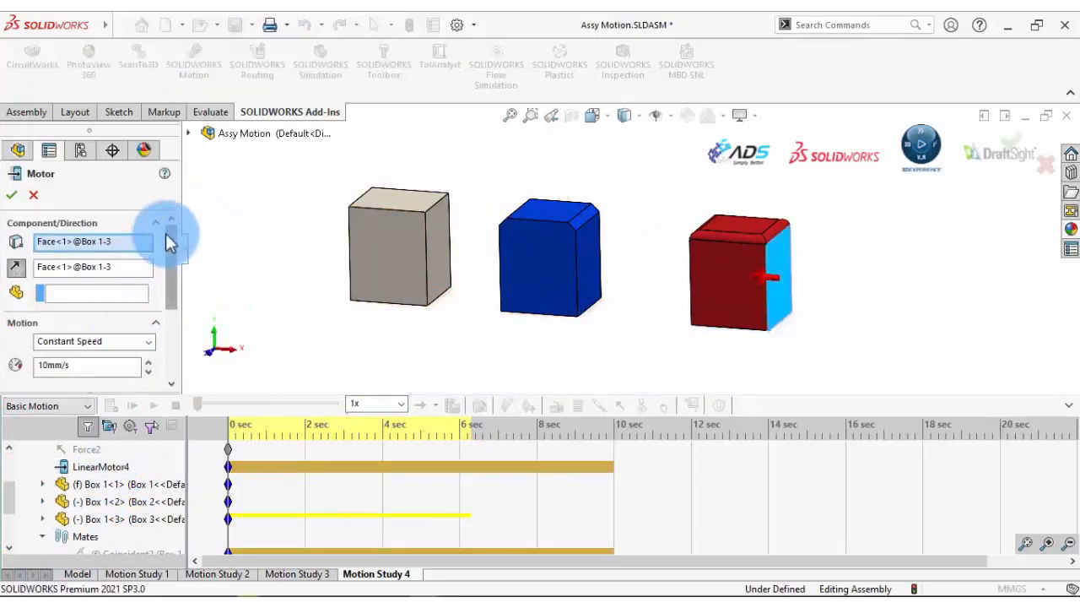
{"action": "left_click_drag", "start_coordinate": [169, 242], "coordinate": [173, 263]}
{"action": "left_click", "coordinate": [46, 324]}
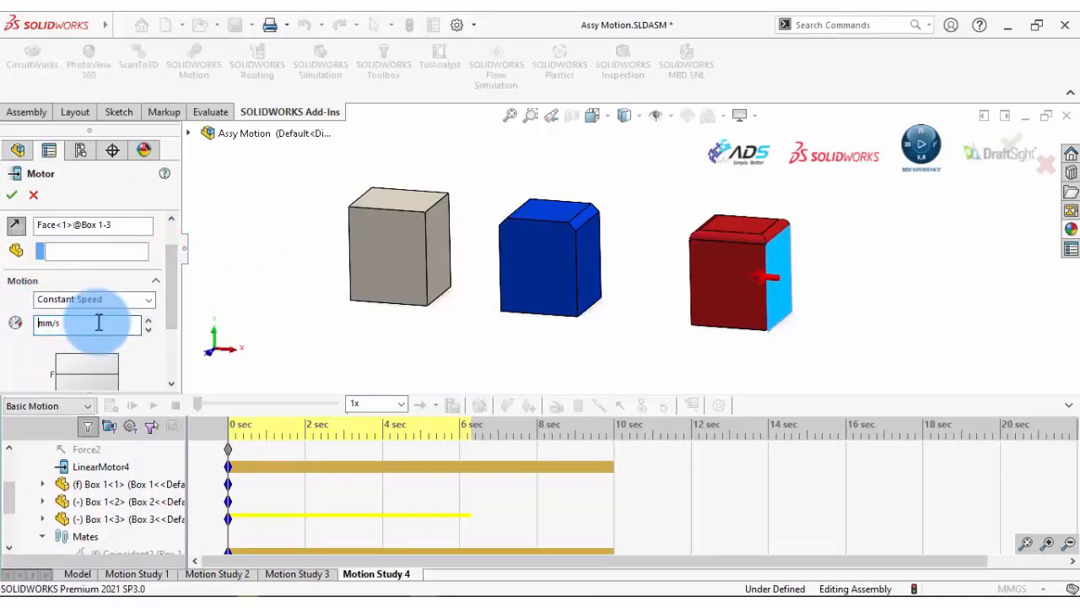
{"action": "left_click", "coordinate": [15, 197]}
- Calculate the motion study with the faster motor, stop it once the boxes meet and return the timeline to 0 seconds
{"action": "left_click", "coordinate": [110, 405]}
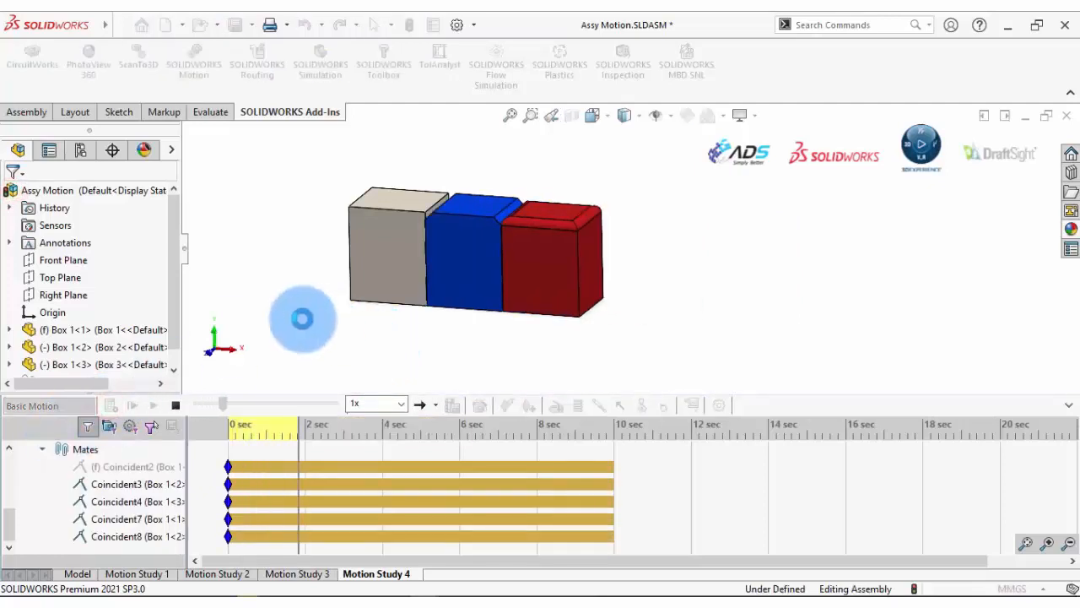
{"action": "left_click", "coordinate": [183, 406]}
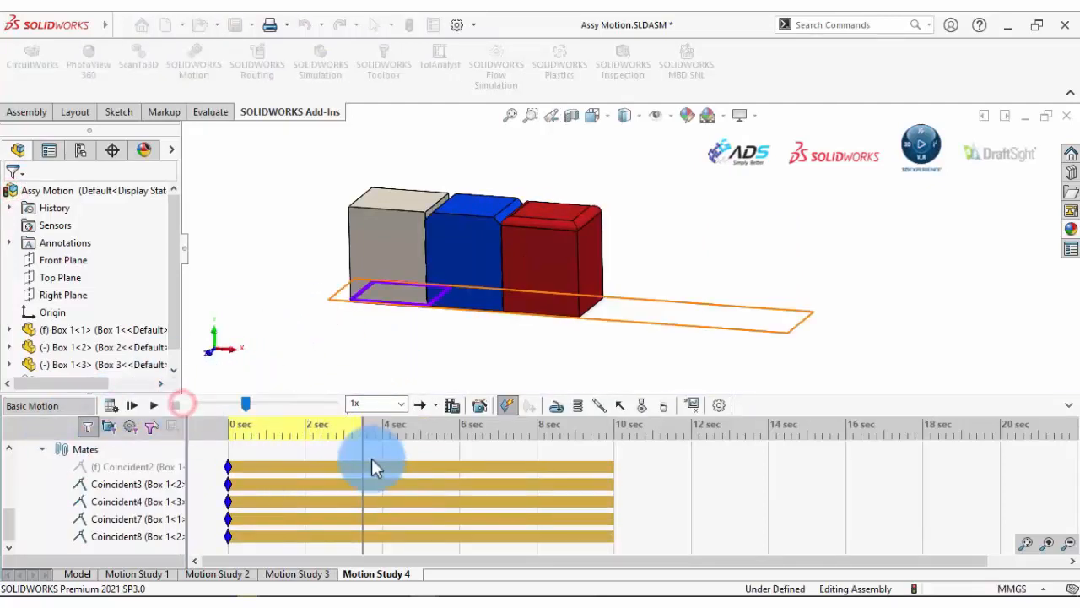
{"action": "left_click_drag", "start_coordinate": [360, 454], "coordinate": [180, 458]}
- Set the playback speed to 0.25x, play the motion from the start, stop it and return the timeline to 0 seconds
{"action": "left_click", "coordinate": [400, 404]}
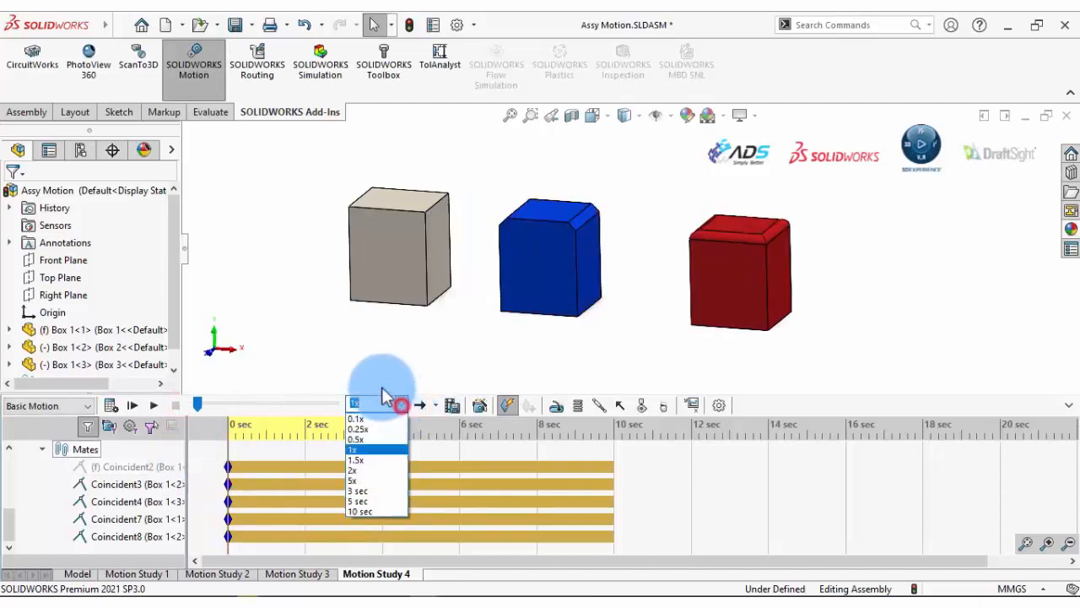
{"action": "left_click", "coordinate": [355, 429]}
{"action": "left_click", "coordinate": [131, 406]}
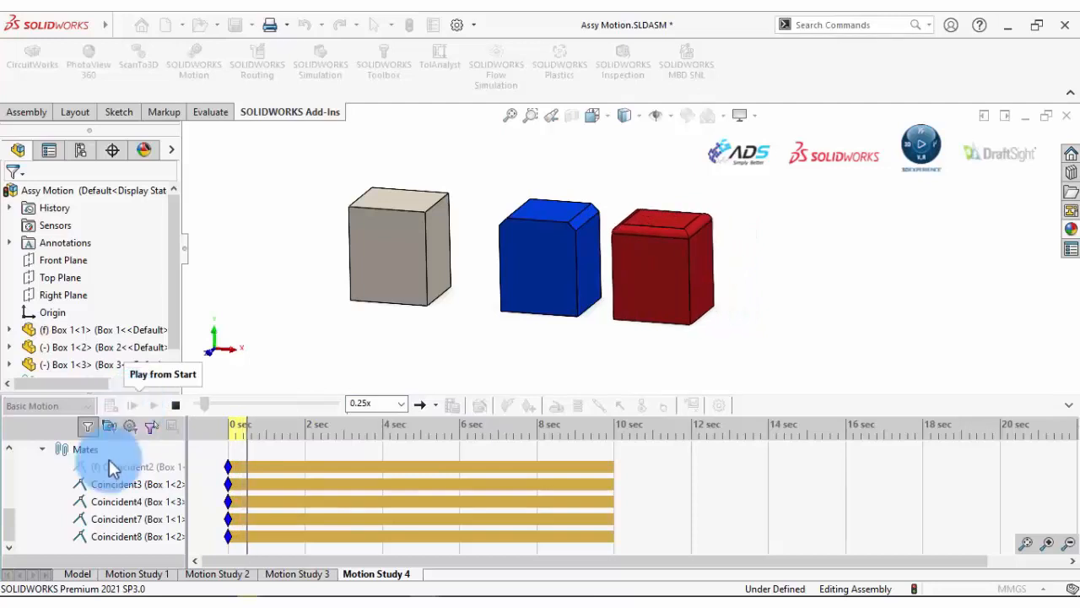
{"action": "scroll", "coordinate": [15, 524], "scroll_direction": "up", "scroll_amount": 5}
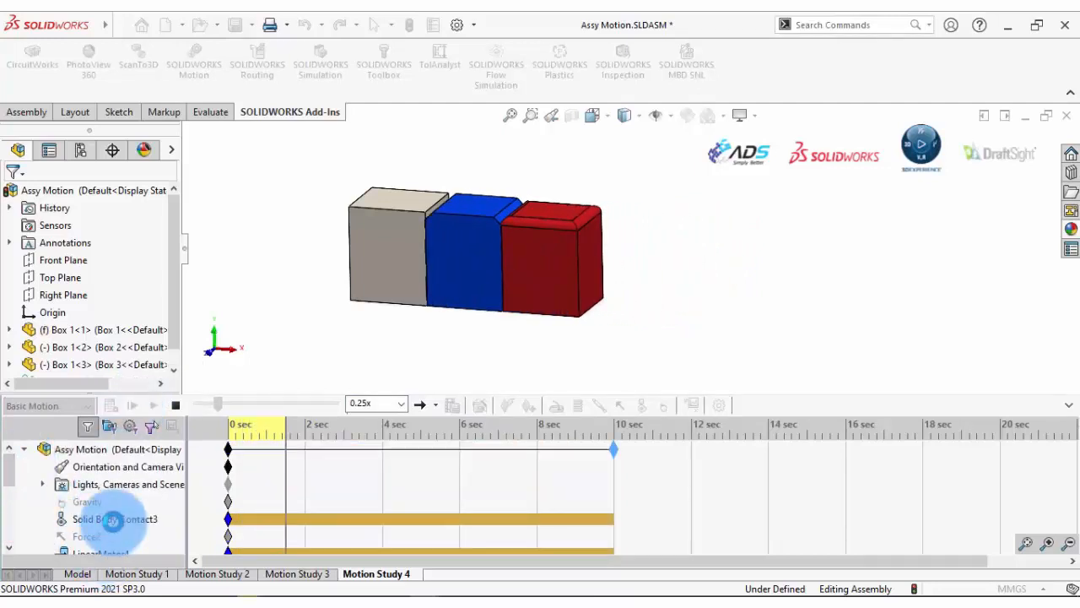
{"action": "left_click", "coordinate": [174, 406]}
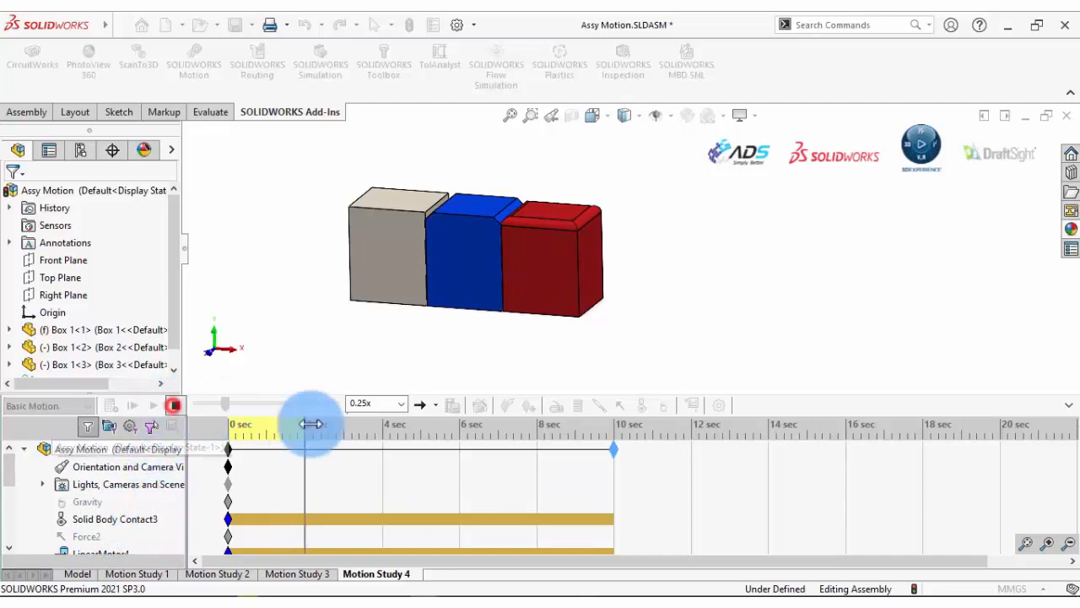
{"action": "left_click_drag", "start_coordinate": [298, 438], "coordinate": [208, 436]}
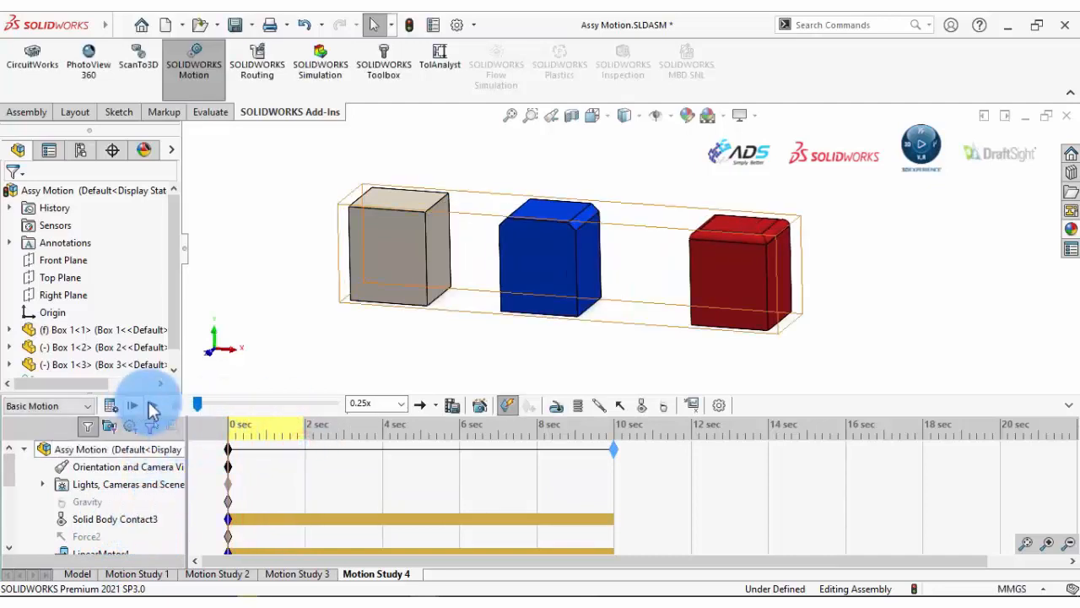
- Replay the motor-driven box motion, stop it after the boxes meet and view the available study types
{"action": "left_click", "coordinate": [154, 406]}
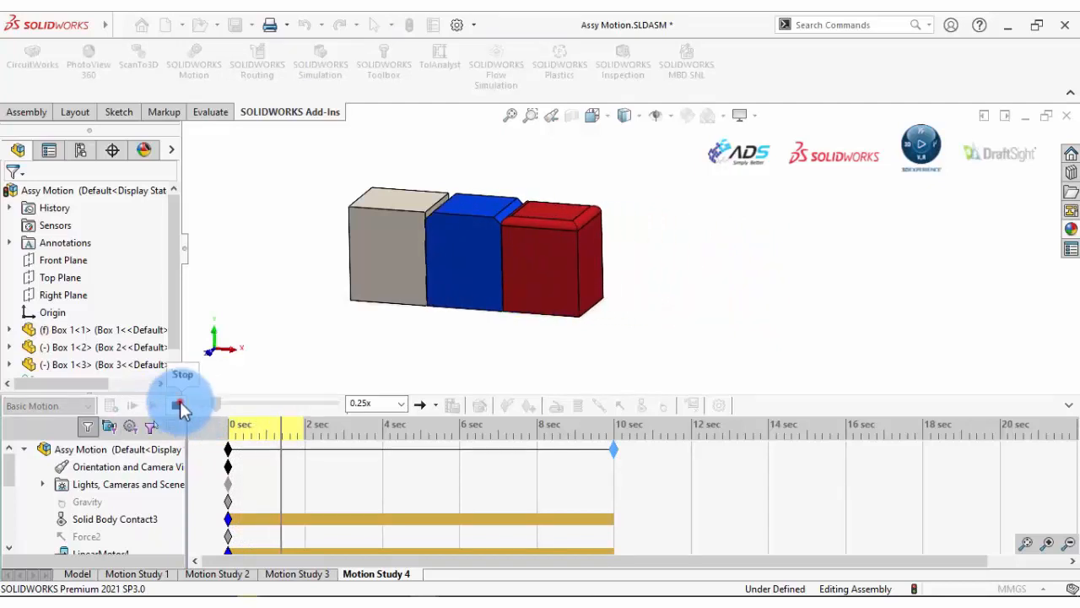
{"action": "left_click", "coordinate": [179, 405]}
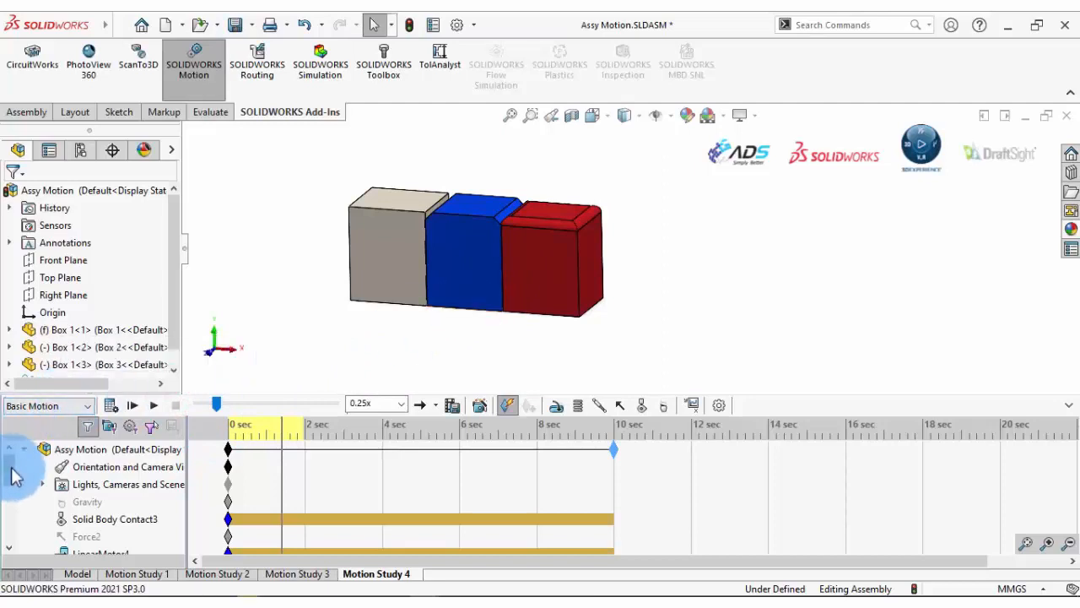
{"action": "left_click", "coordinate": [38, 406]}
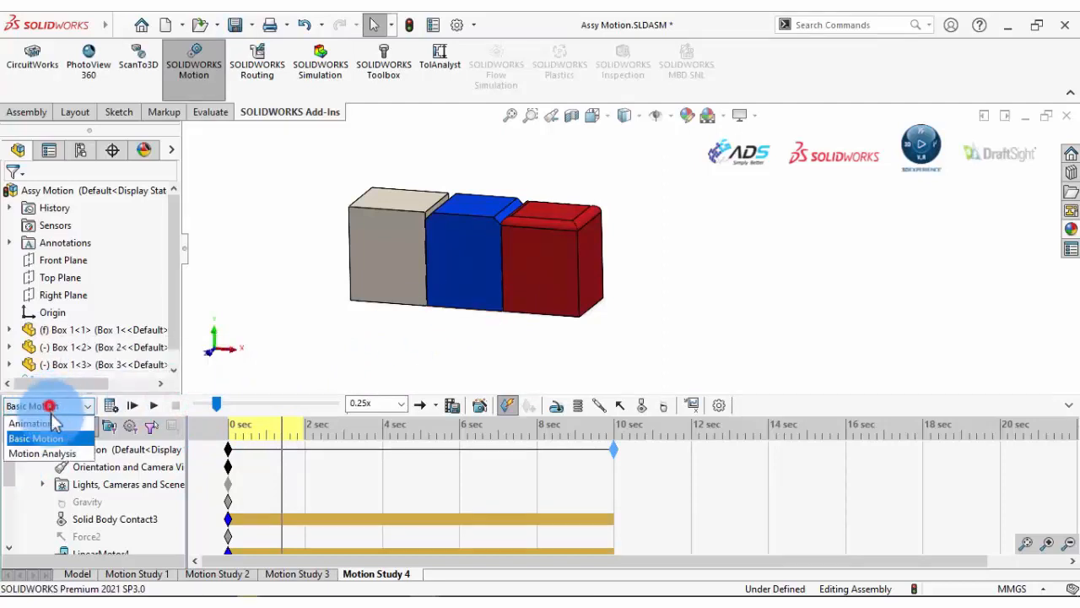
{"action": "left_click", "coordinate": [7, 478]}
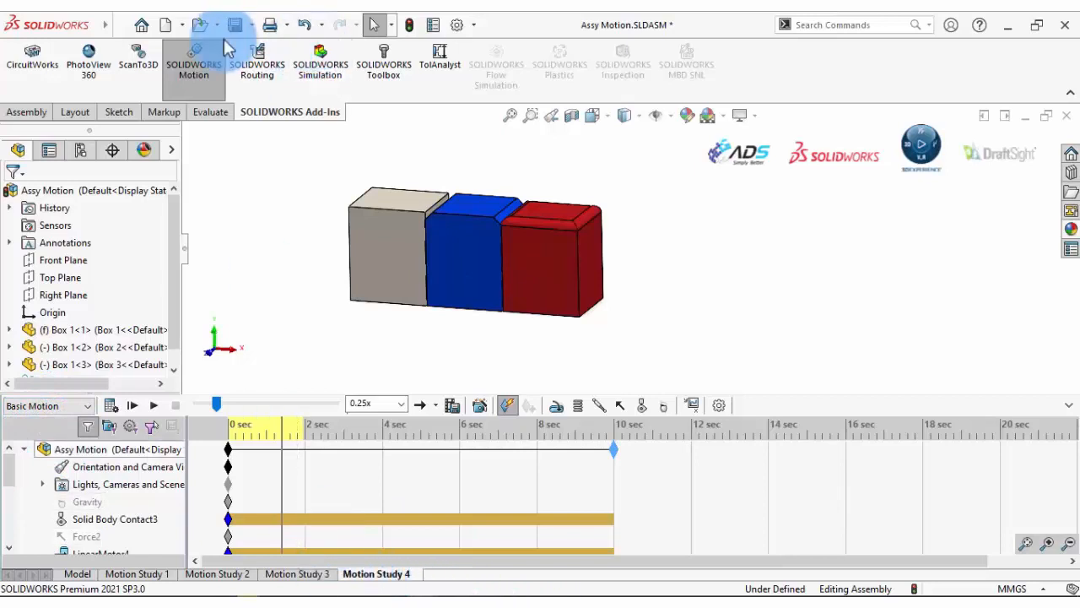
- Switch to the Scissor_Lift assembly and open its Motion Study 1
{"action": "mouse_move", "coordinate": [67, 25]}
{"action": "left_click", "coordinate": [289, 26]}
{"action": "left_click", "coordinate": [330, 212]}
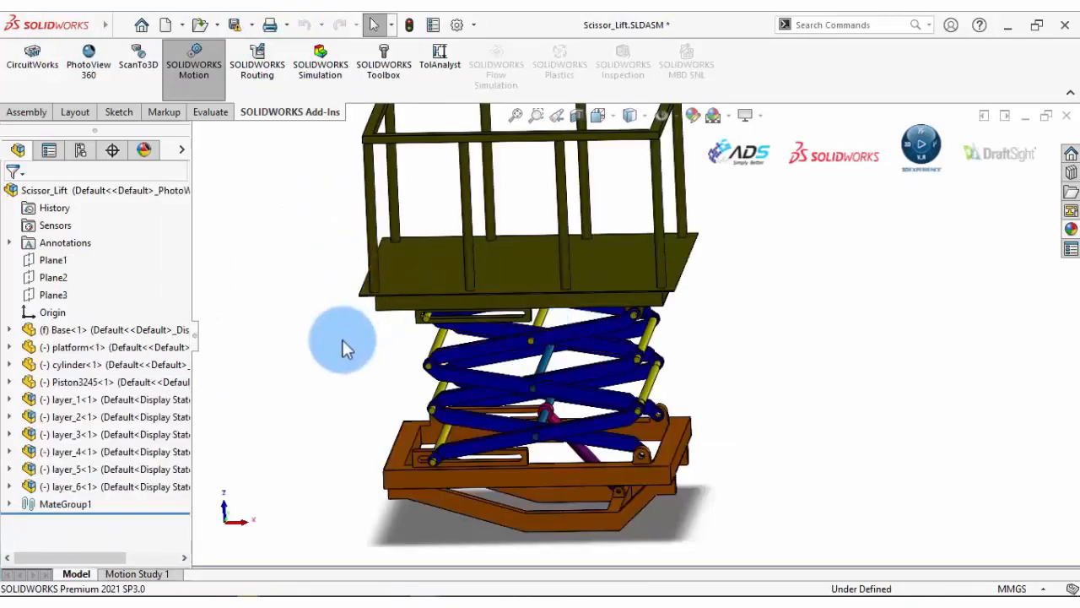
{"action": "left_click", "coordinate": [137, 574]}
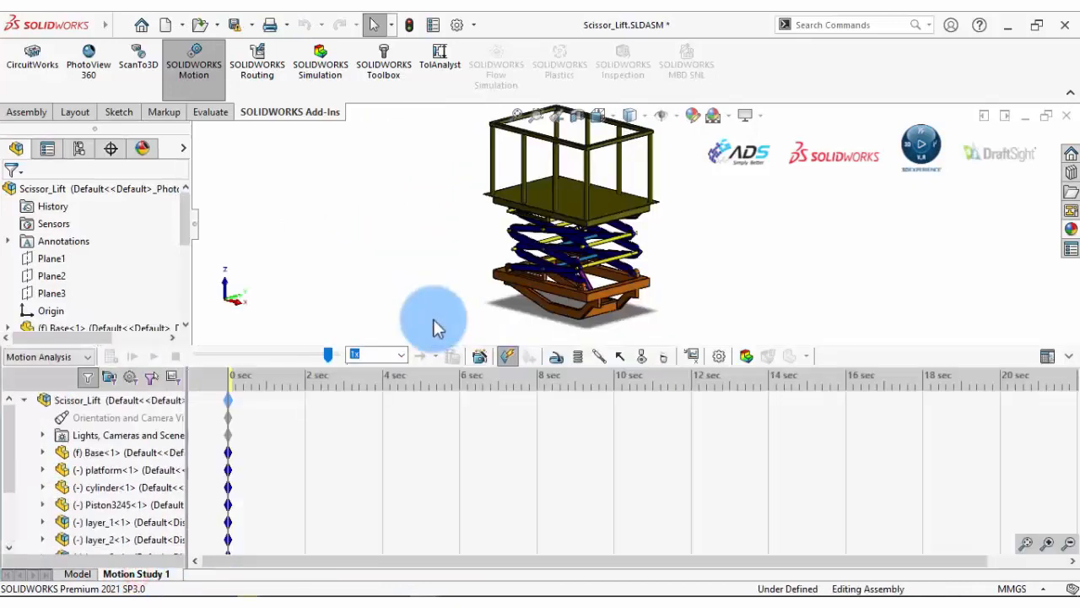
- Keep Motion Analysis as the study type and hide the lift's cylinder to expose the piston inside it
{"action": "left_click", "coordinate": [47, 357]}
{"action": "left_click", "coordinate": [51, 358]}
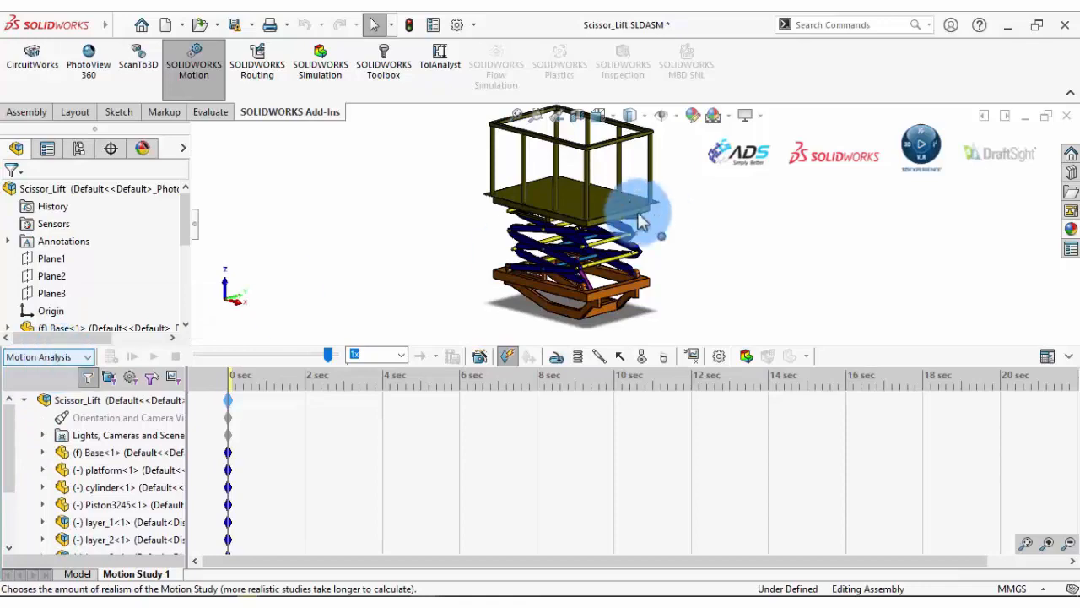
{"action": "scroll", "coordinate": [628, 287], "scroll_direction": "down", "scroll_amount": 2}
{"action": "scroll", "coordinate": [622, 290], "scroll_direction": "down", "scroll_amount": 5}
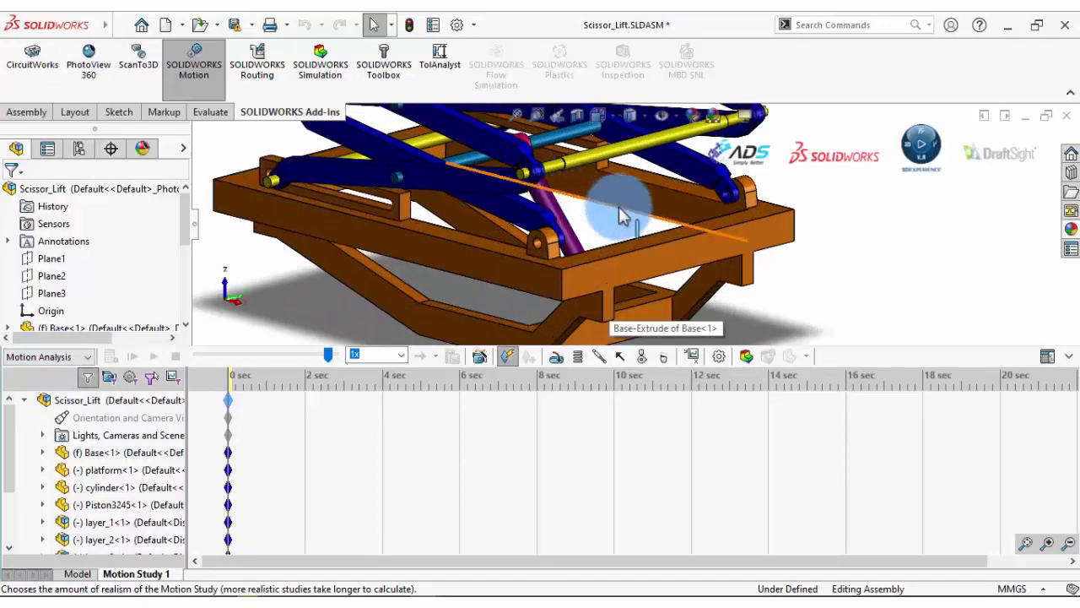
{"action": "left_click", "coordinate": [563, 230]}
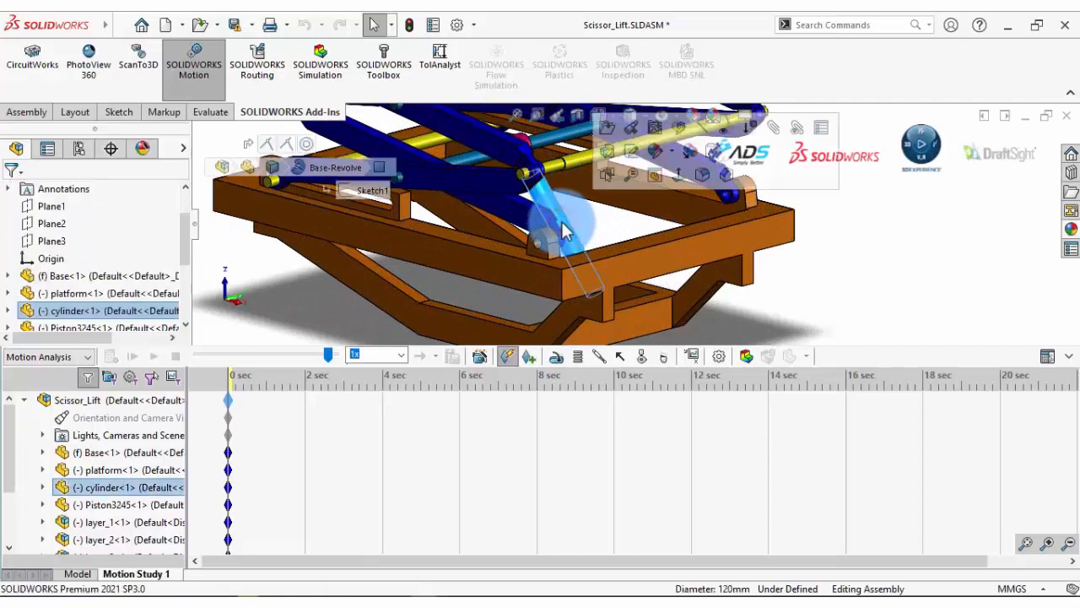
{"action": "left_click", "coordinate": [719, 129]}
{"action": "left_click", "coordinate": [833, 255]}
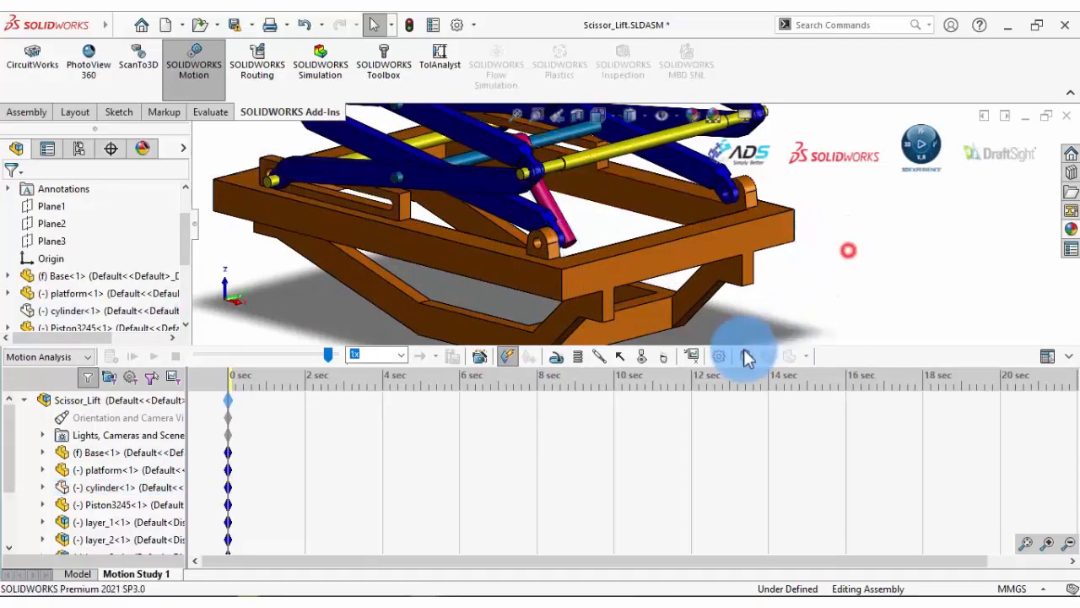
- Add an action-only force with a constant value of 200 N on the lower end face of the piston
{"action": "left_click", "coordinate": [619, 358]}
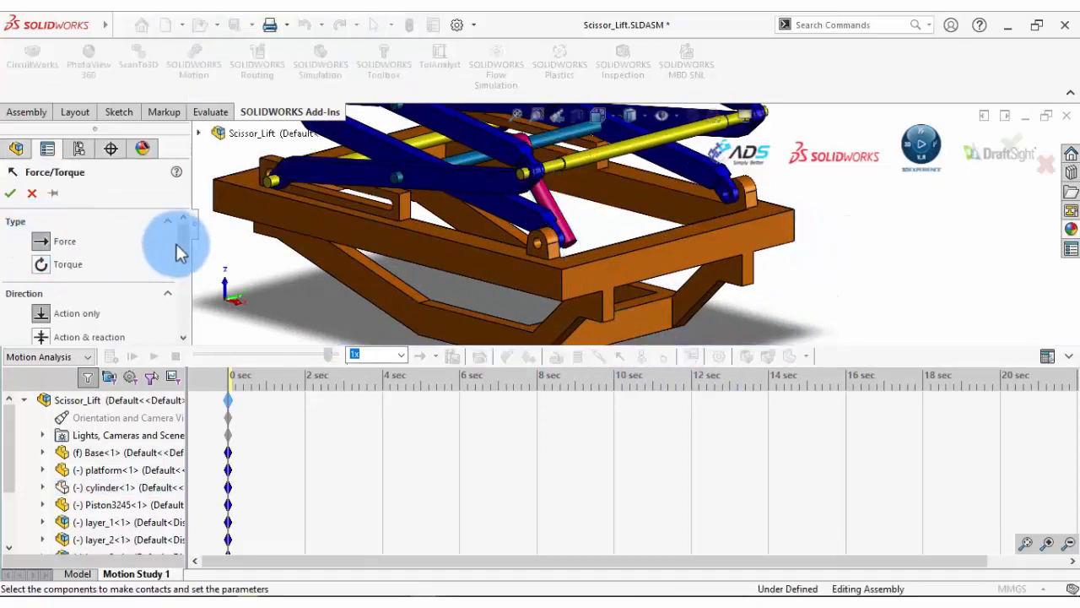
{"action": "left_click", "coordinate": [181, 244]}
{"action": "scroll", "coordinate": [566, 241], "scroll_direction": "down", "scroll_amount": 5}
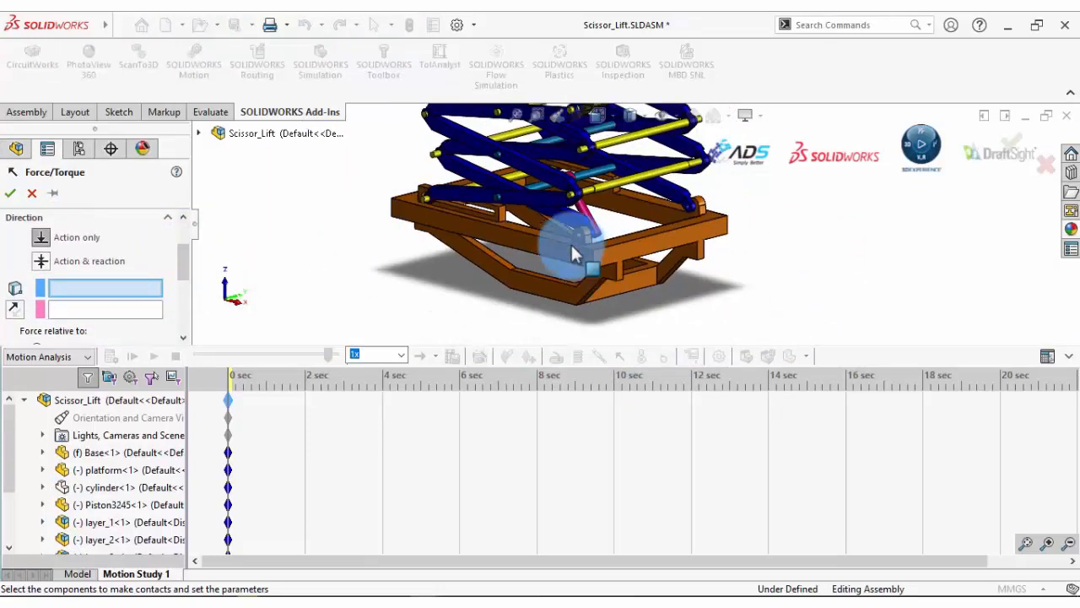
{"action": "scroll", "coordinate": [588, 250], "scroll_direction": "down", "scroll_amount": 3}
{"action": "left_click", "coordinate": [723, 266]}
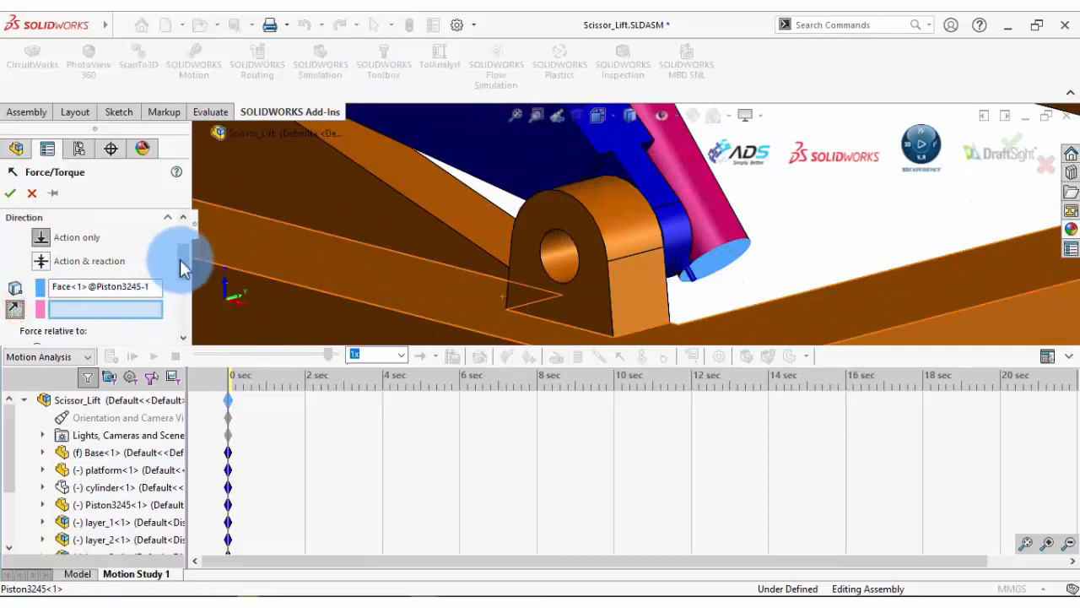
{"action": "left_click_drag", "start_coordinate": [180, 259], "coordinate": [182, 299]}
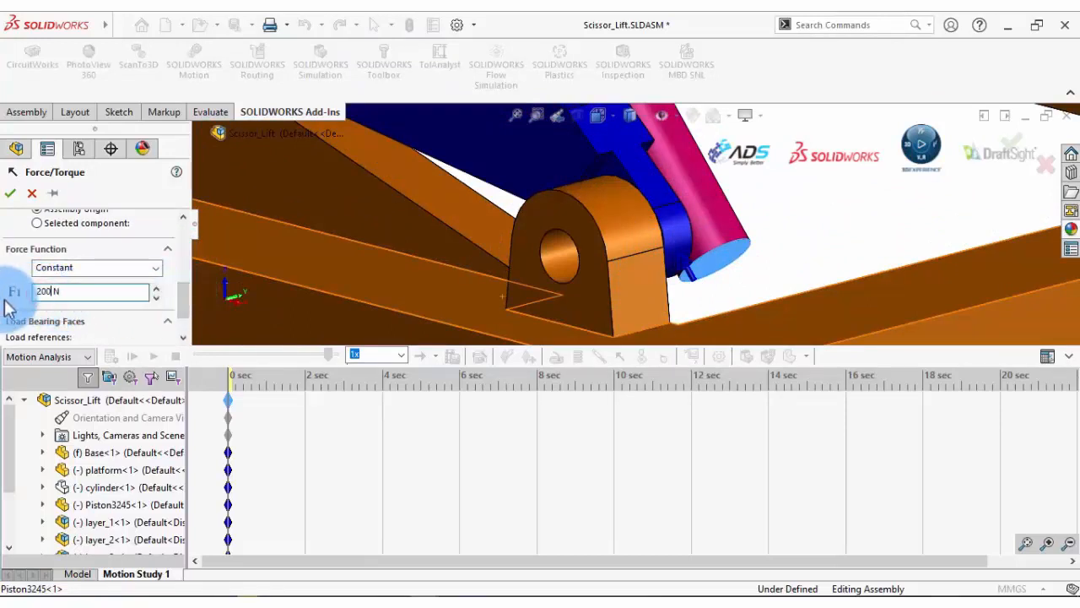
{"action": "left_click", "coordinate": [8, 193]}
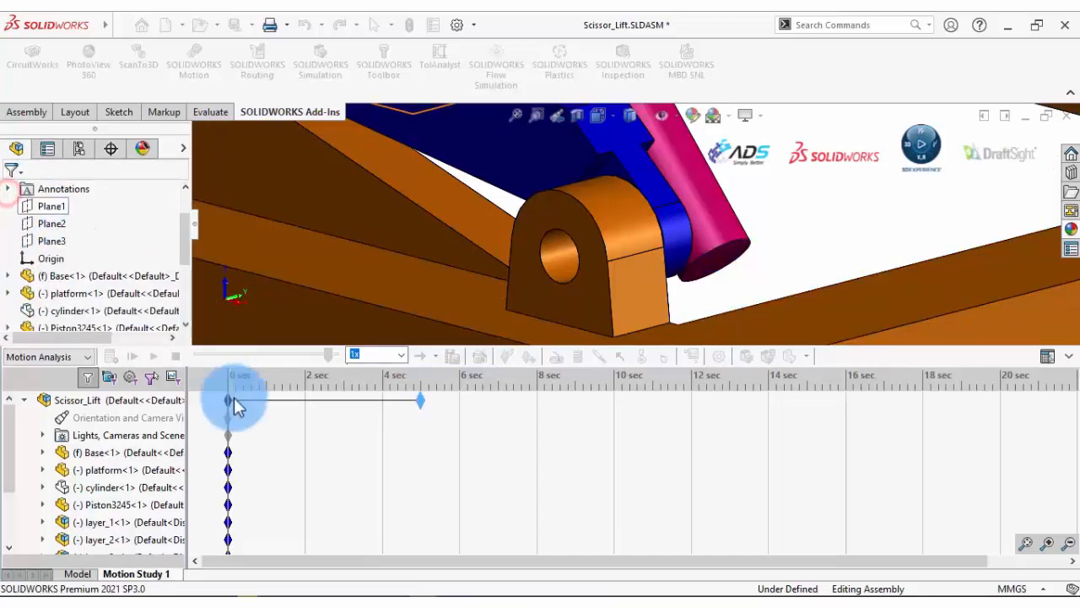
- Show the hidden cylinder<1> component again
{"action": "left_click", "coordinate": [65, 456]}
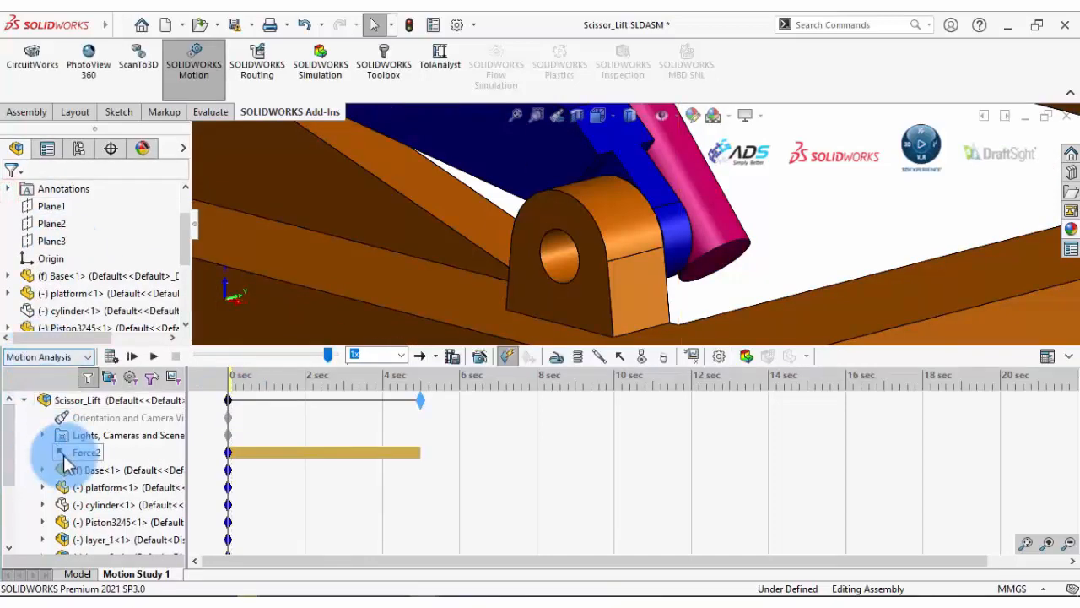
{"action": "scroll", "coordinate": [615, 229], "scroll_direction": "up", "scroll_amount": 5}
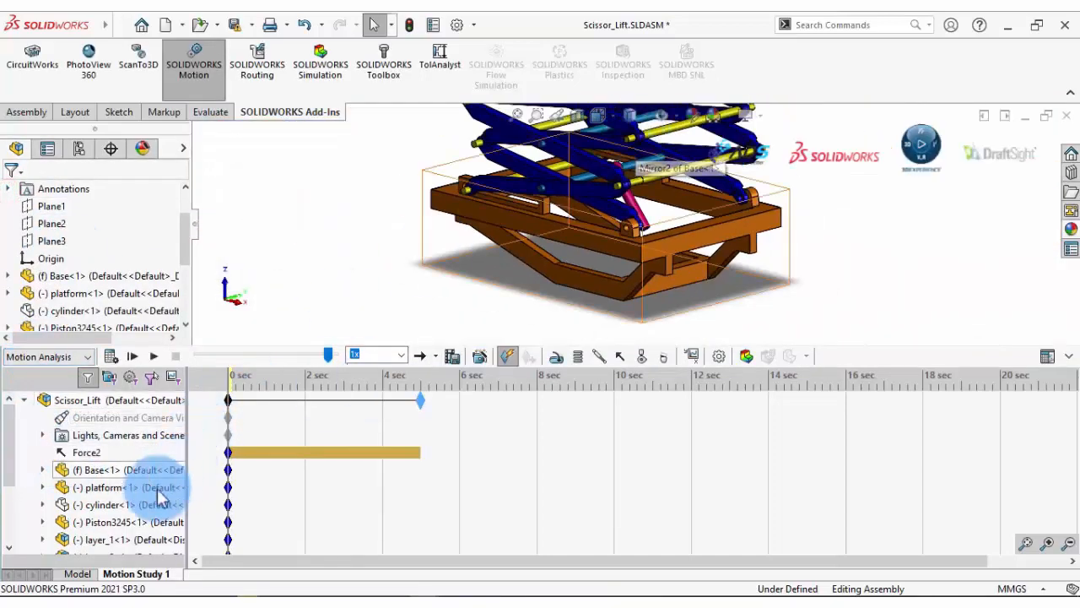
{"action": "left_click", "coordinate": [93, 504]}
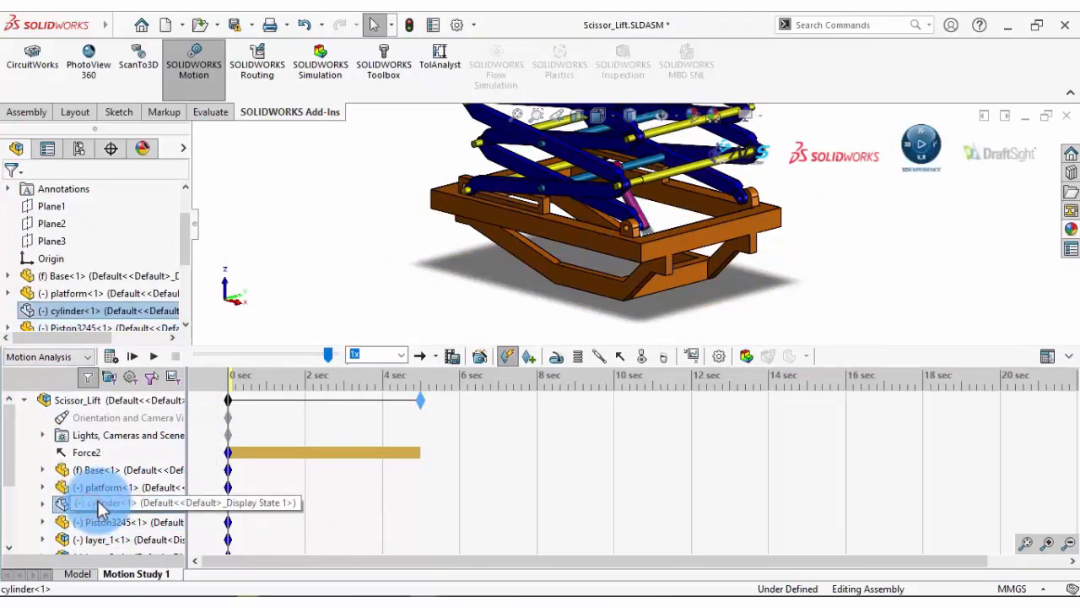
{"action": "right_click", "coordinate": [99, 507]}
{"action": "left_click", "coordinate": [149, 222]}
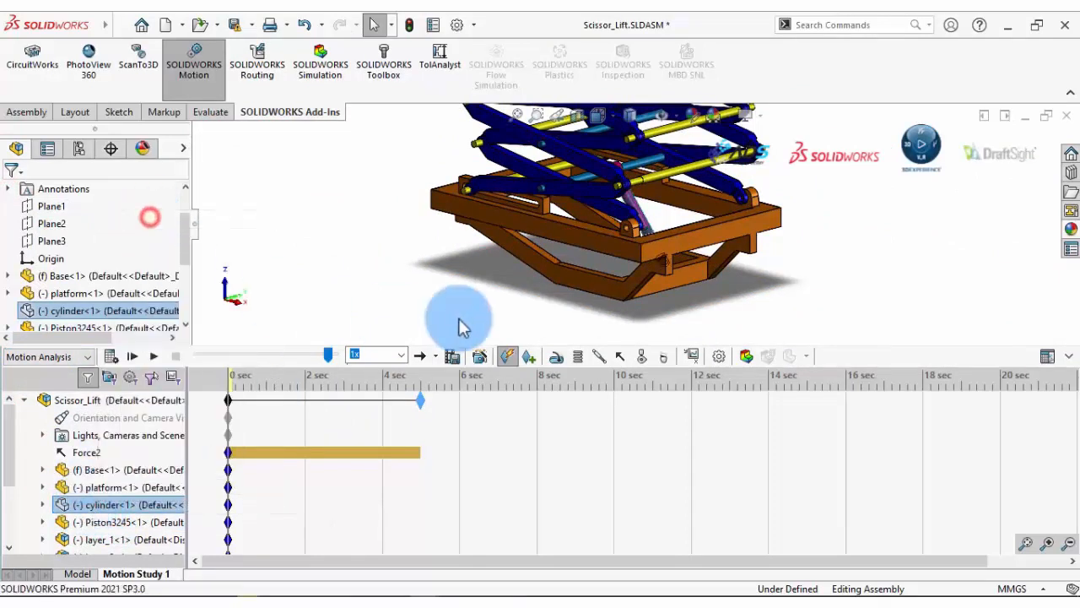
- Orient the scissor lift to the Bottom view and enlarge the graphics area above the timeline
{"action": "scroll", "coordinate": [662, 181], "scroll_direction": "up", "scroll_amount": 3}
{"action": "scroll", "coordinate": [683, 162], "scroll_direction": "down", "scroll_amount": 3}
{"action": "left_click", "coordinate": [609, 119]}
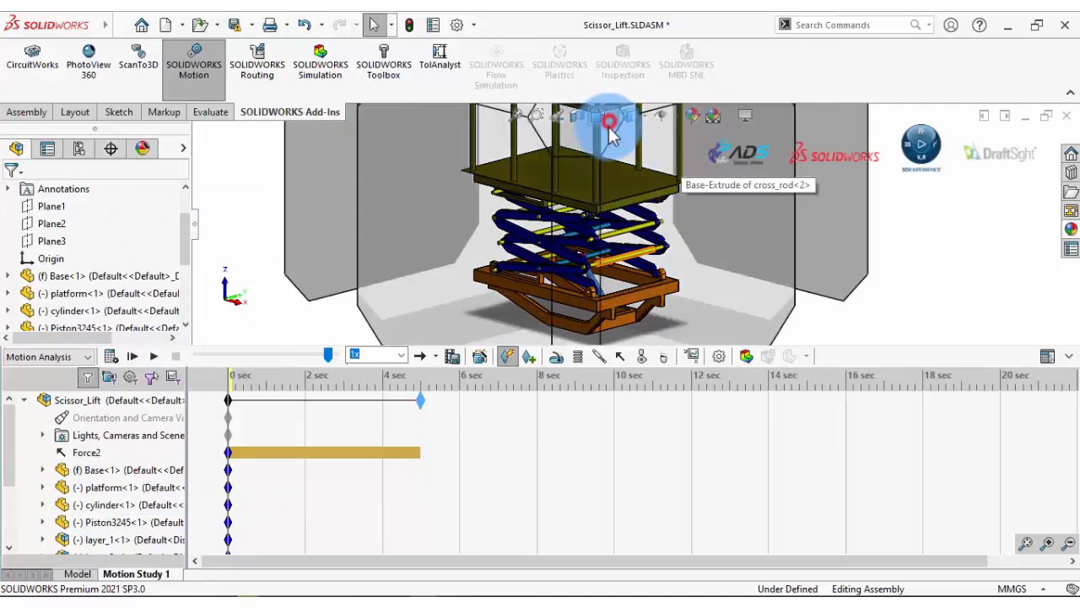
{"action": "left_click", "coordinate": [447, 252]}
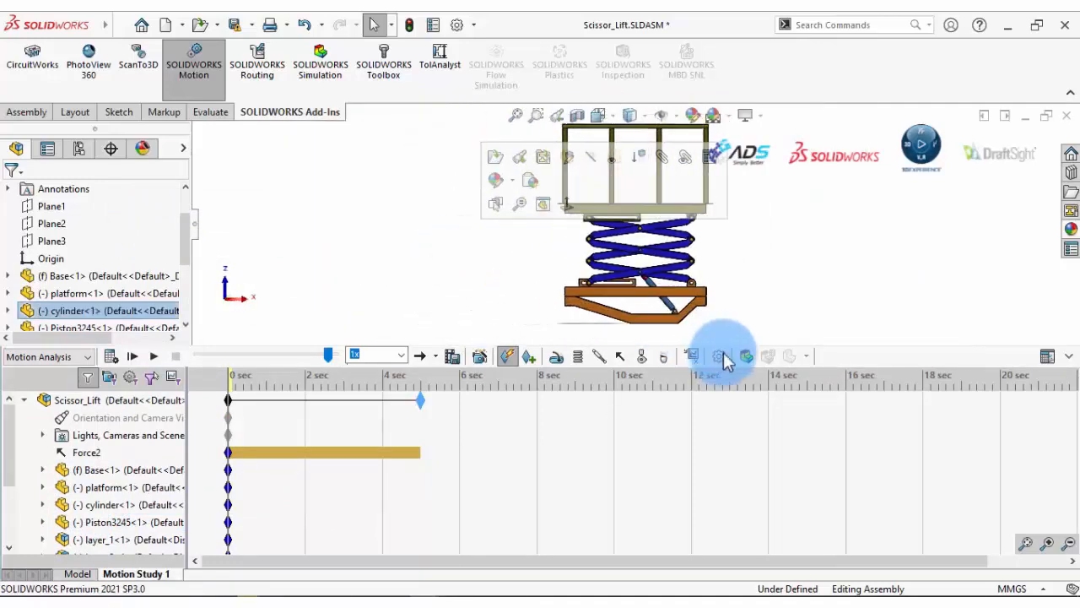
{"action": "left_click_drag", "start_coordinate": [742, 346], "coordinate": [735, 412]}
- Calculate the force-driven motion study over 5 seconds and return the timeline to 0 seconds
{"action": "left_click", "coordinate": [111, 421]}
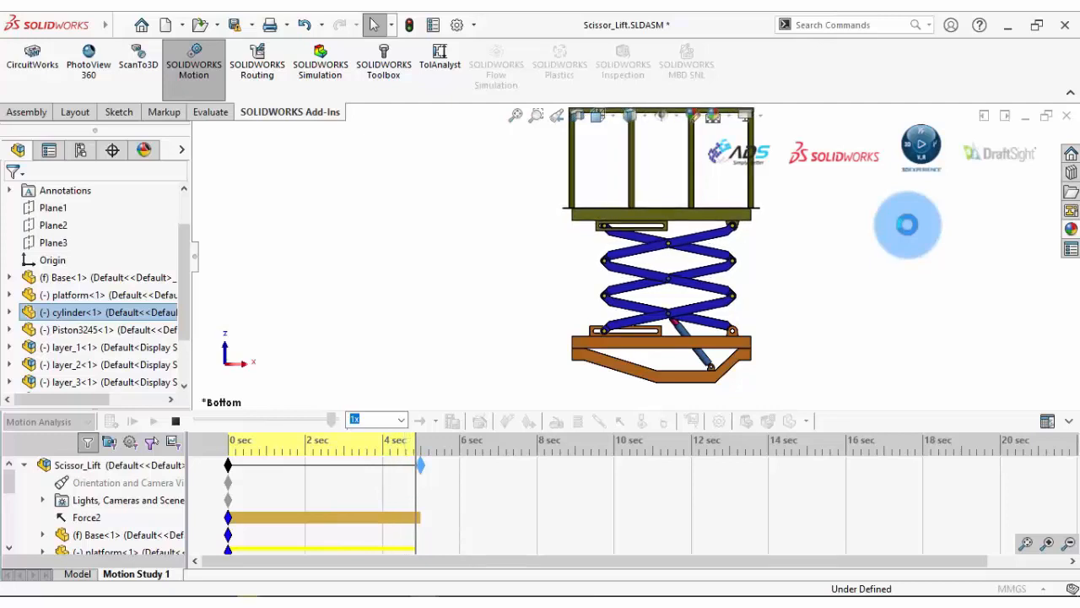
{"action": "scroll", "coordinate": [828, 162], "scroll_direction": "up", "scroll_amount": 1}
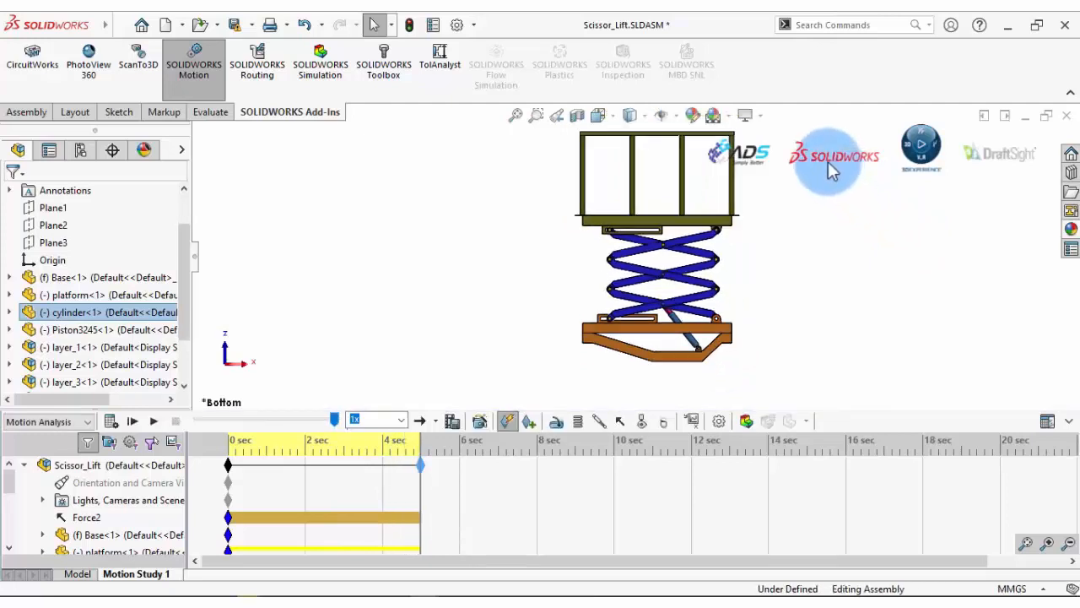
{"action": "scroll", "coordinate": [827, 161], "scroll_direction": "down", "scroll_amount": 1}
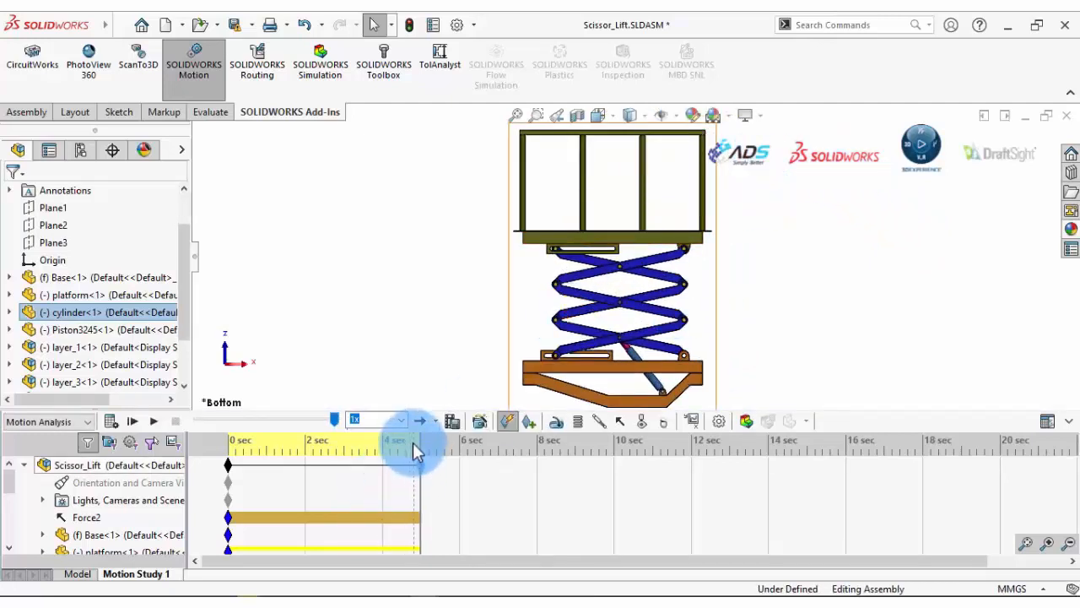
{"action": "left_click_drag", "start_coordinate": [416, 451], "coordinate": [217, 453]}
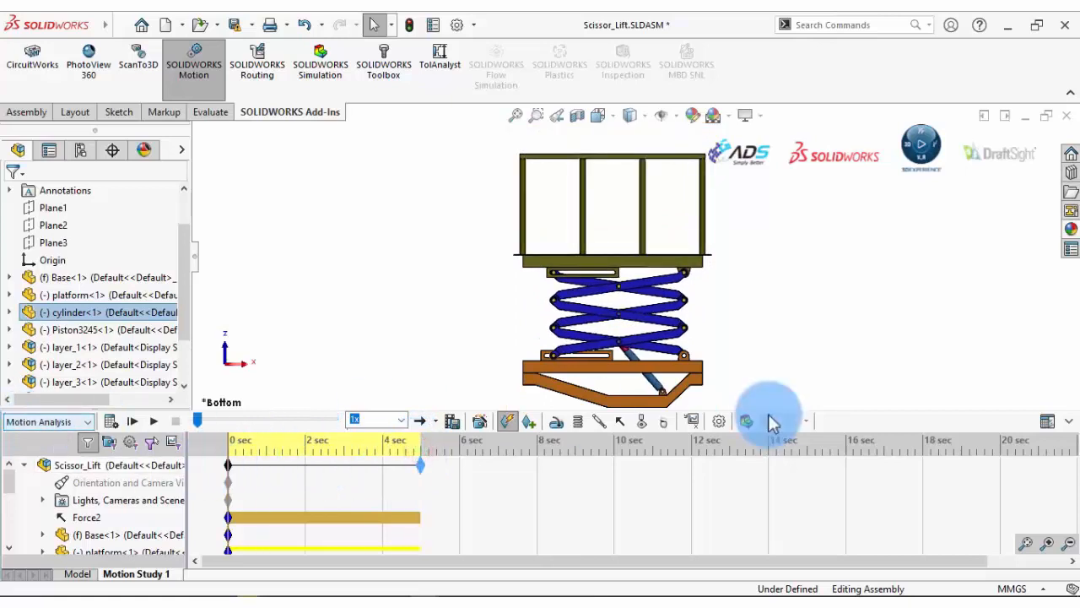
- Start a results plot in the Displacement/Velocity/Acceleration category for the Z Component of Linear Displacement
{"action": "left_click", "coordinate": [692, 422]}
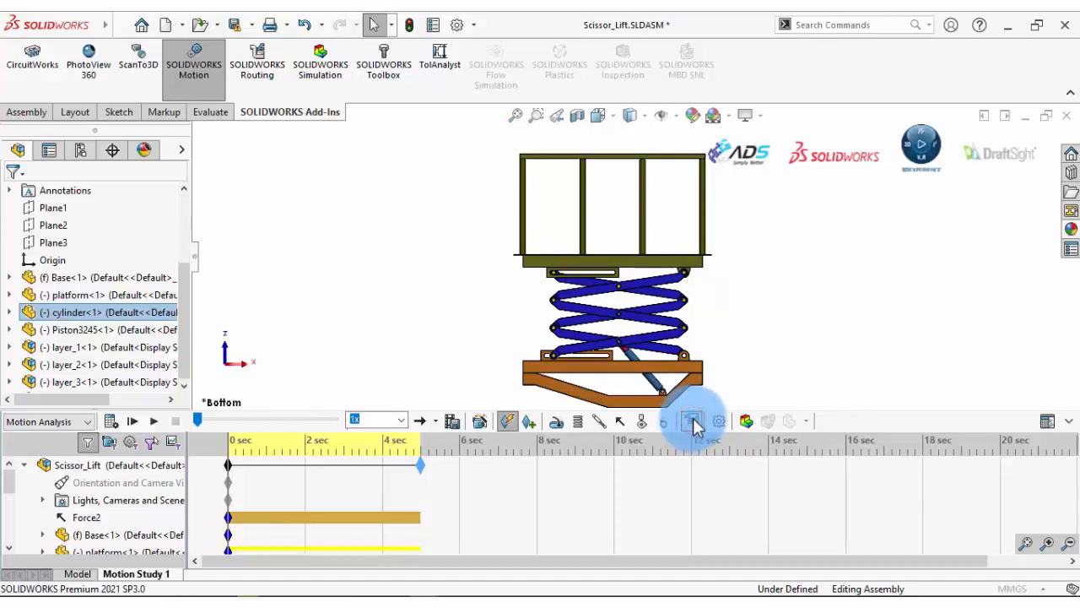
{"action": "left_click", "coordinate": [92, 243]}
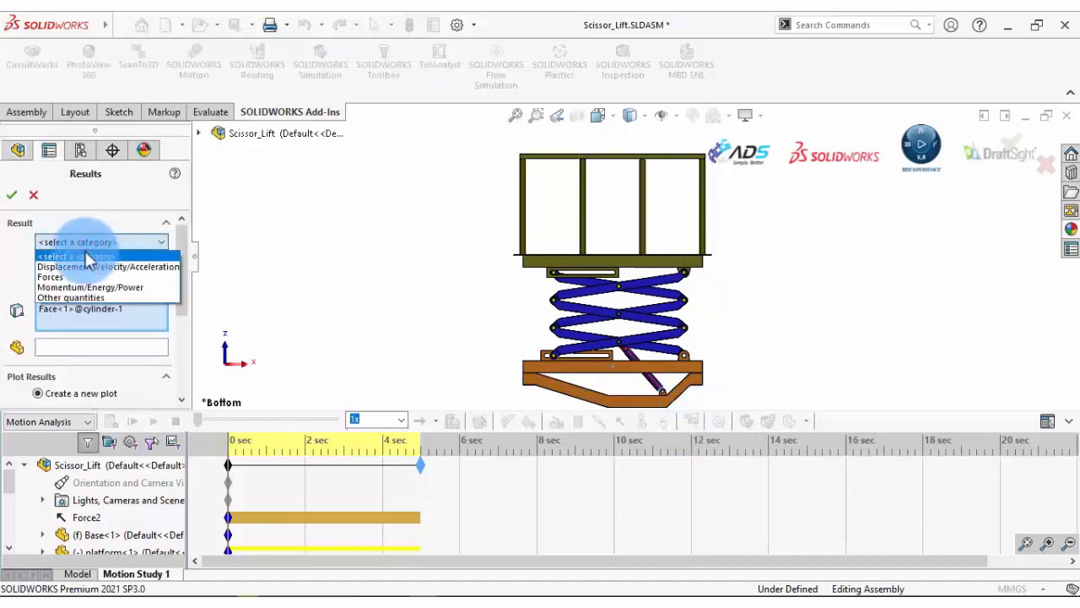
{"action": "left_click", "coordinate": [89, 267]}
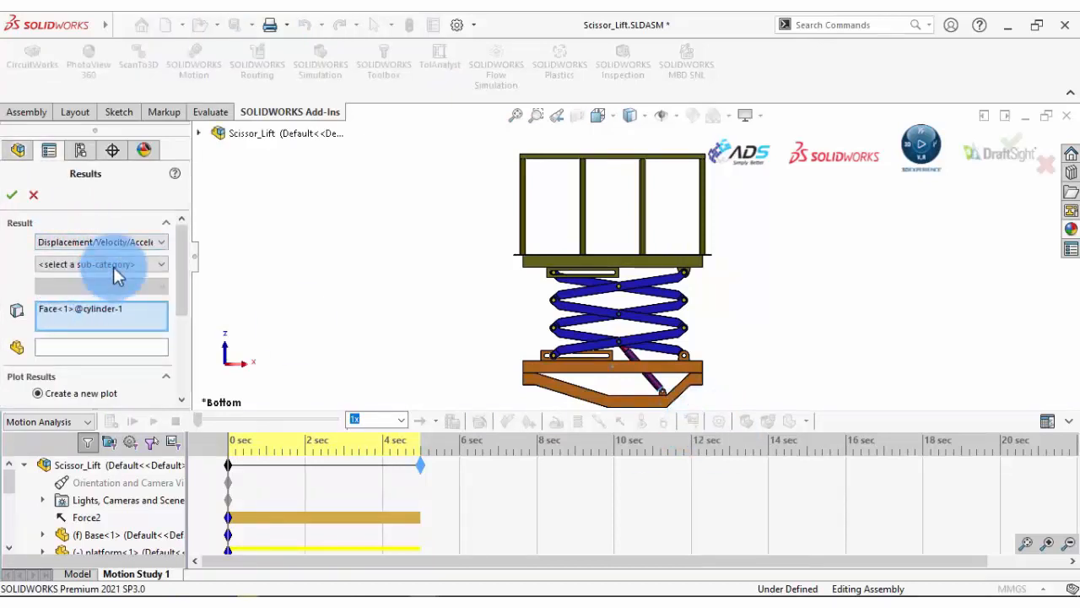
{"action": "left_click", "coordinate": [116, 267]}
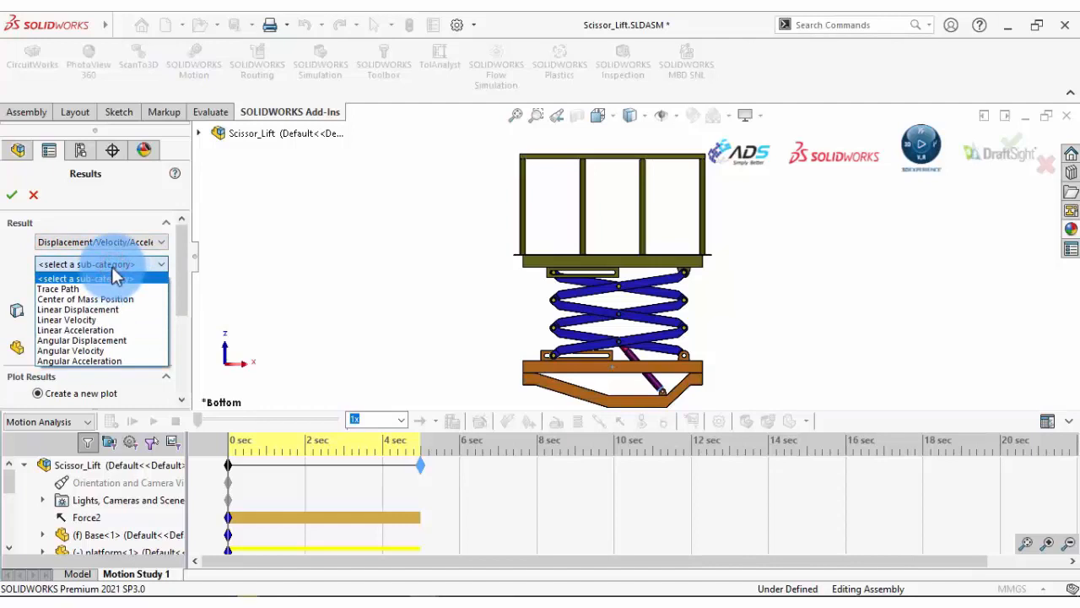
{"action": "left_click", "coordinate": [84, 309]}
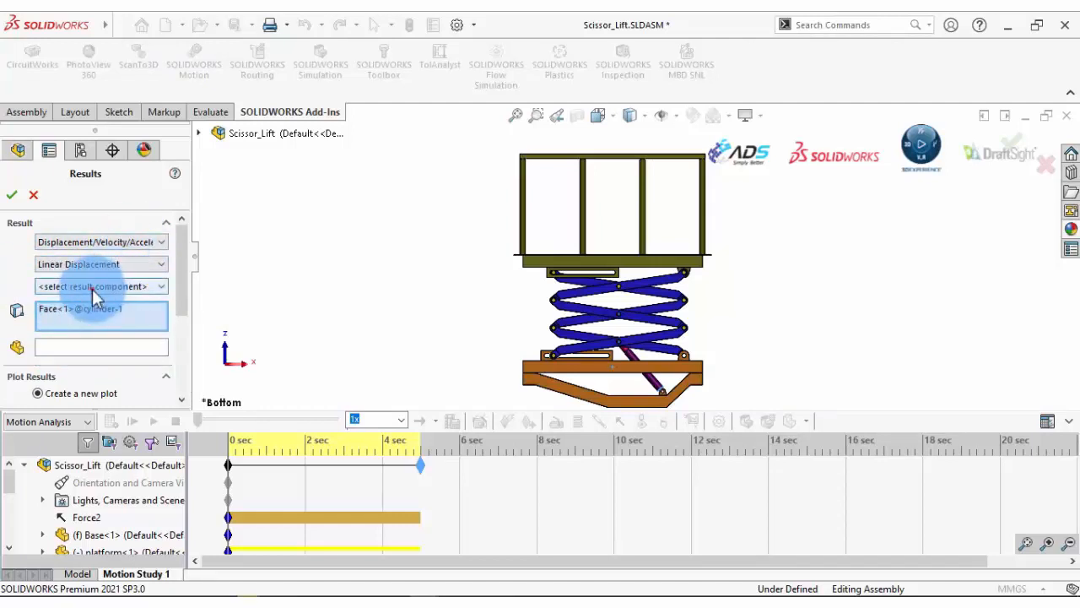
{"action": "left_click", "coordinate": [94, 287]}
{"action": "left_click", "coordinate": [69, 334]}
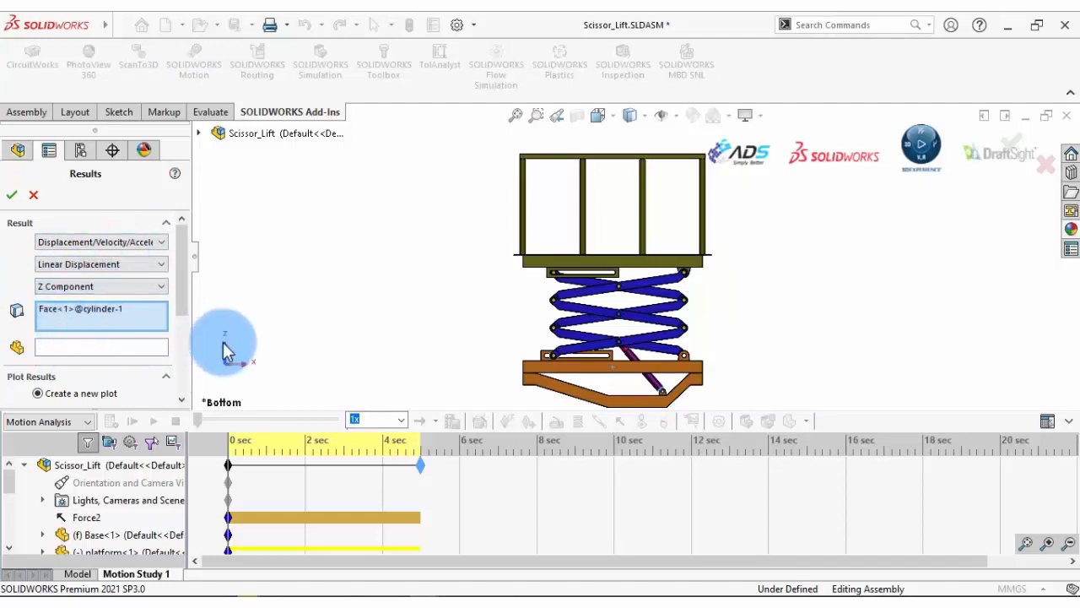
- Replace the preselected cylinder face with a platform corner vertex and a base corner vertex, and create the displacement plot
{"action": "left_click", "coordinate": [93, 311]}
{"action": "right_click", "coordinate": [93, 314]}
{"action": "left_click", "coordinate": [132, 322]}
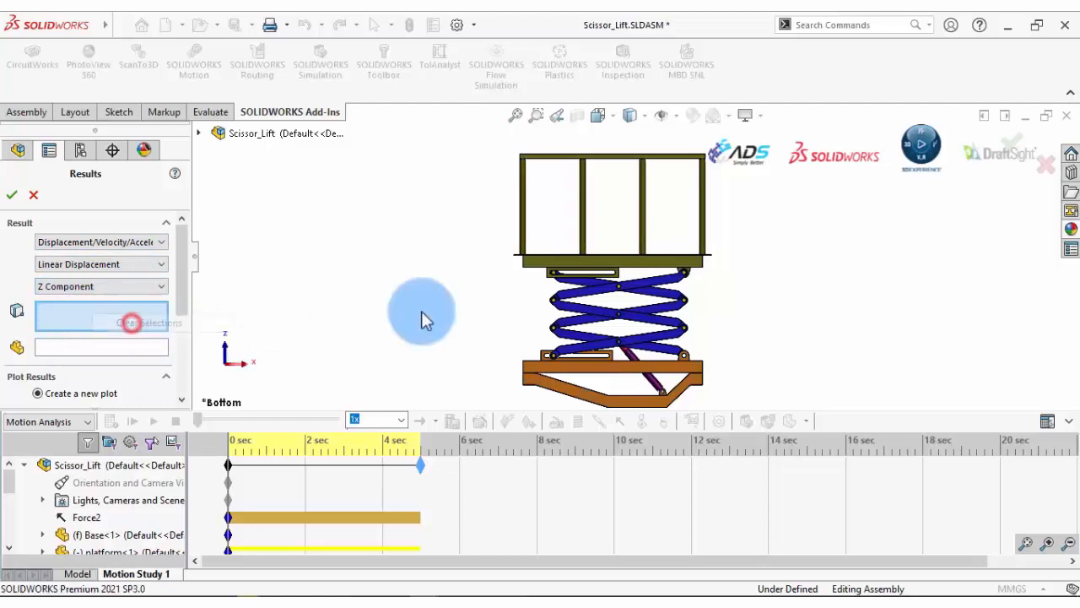
{"action": "scroll", "coordinate": [721, 254], "scroll_direction": "down", "scroll_amount": 5}
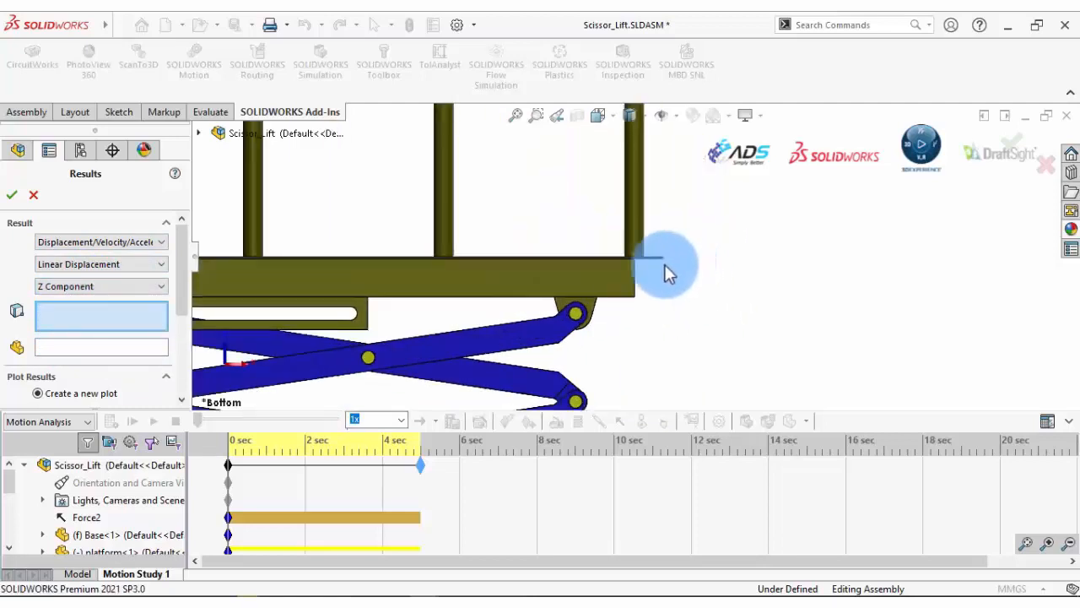
{"action": "left_click", "coordinate": [640, 244]}
{"action": "scroll", "coordinate": [688, 329], "scroll_direction": "up", "scroll_amount": 5}
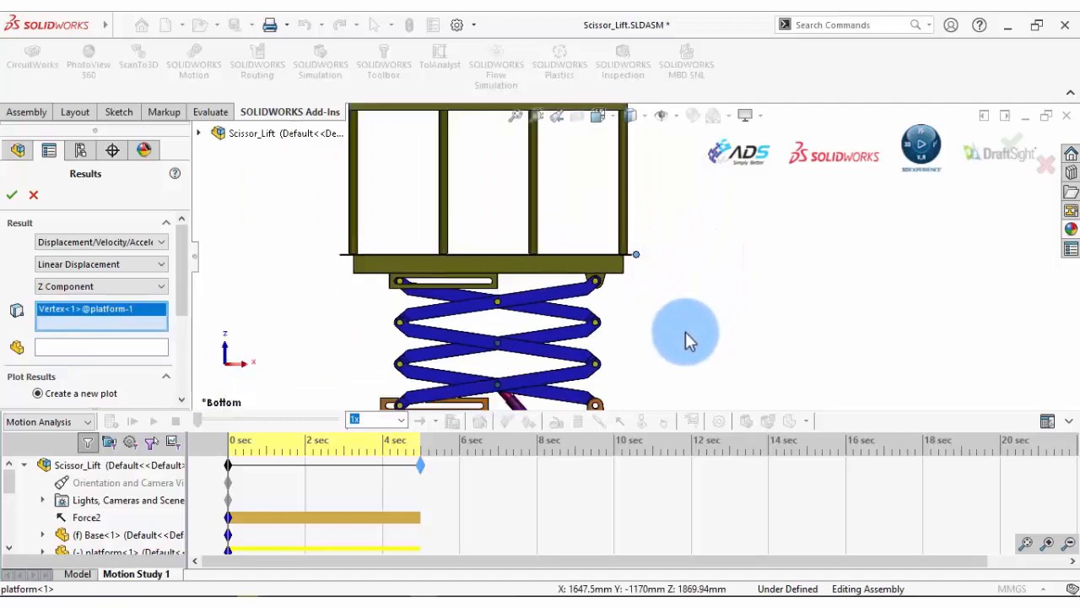
{"action": "scroll", "coordinate": [641, 333], "scroll_direction": "down", "scroll_amount": 6}
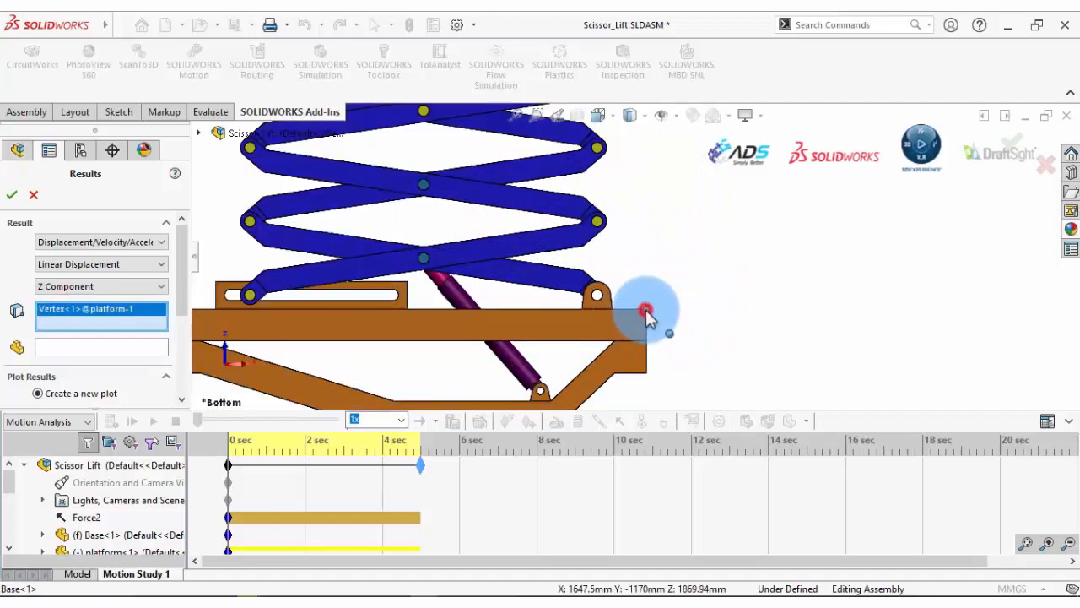
{"action": "left_click", "coordinate": [646, 310]}
{"action": "scroll", "coordinate": [713, 312], "scroll_direction": "up", "scroll_amount": 5}
{"action": "scroll", "coordinate": [655, 187], "scroll_direction": "down", "scroll_amount": 2}
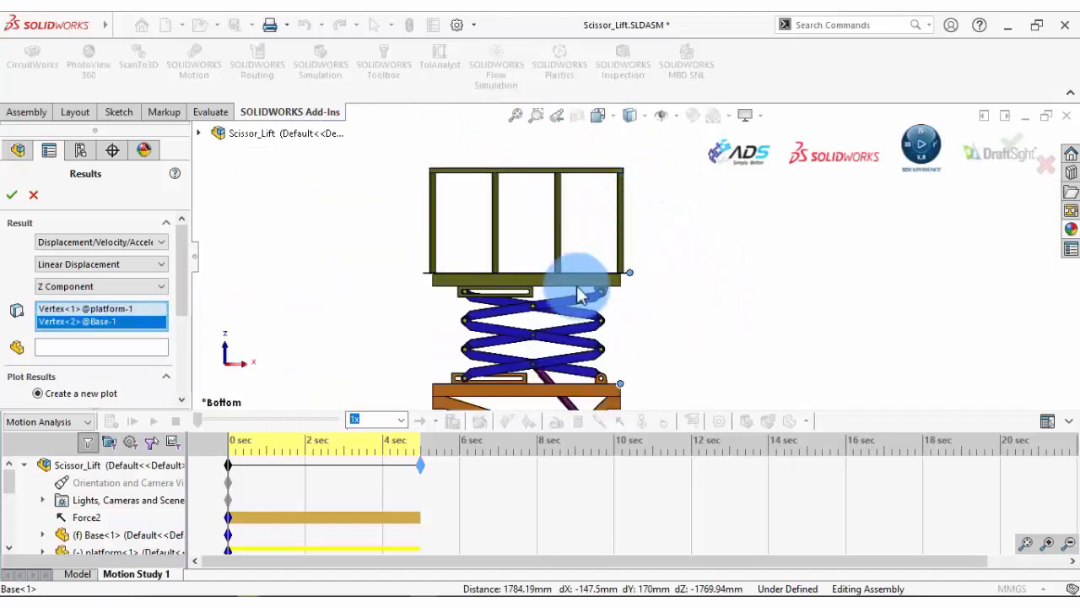
{"action": "left_click", "coordinate": [13, 196]}
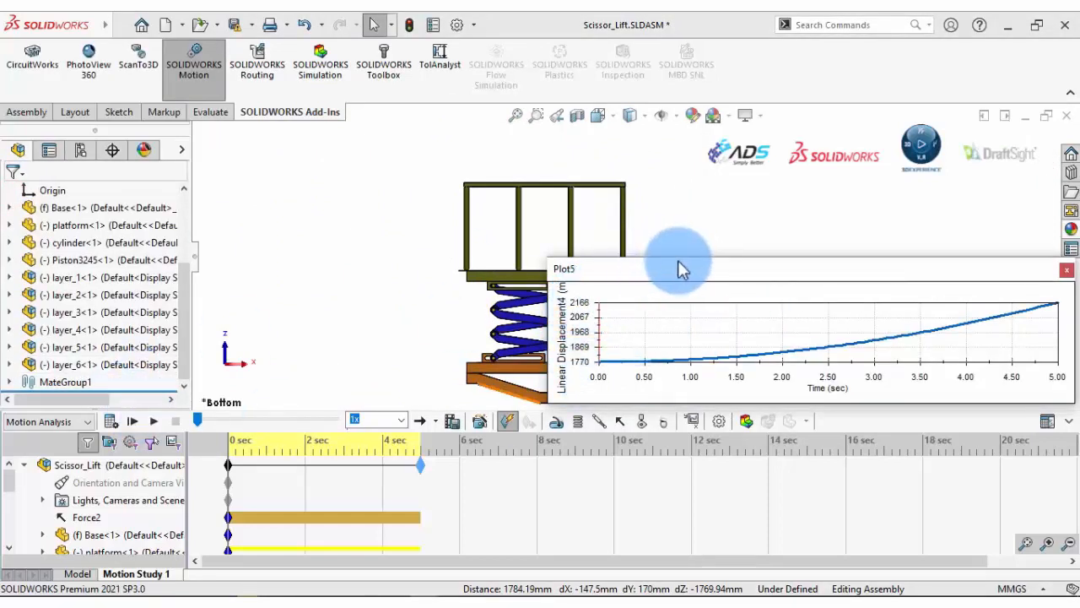
- Resize and move the displacement plot beside the scissor lift and play the motion
{"action": "left_click_drag", "start_coordinate": [679, 260], "coordinate": [684, 185]}
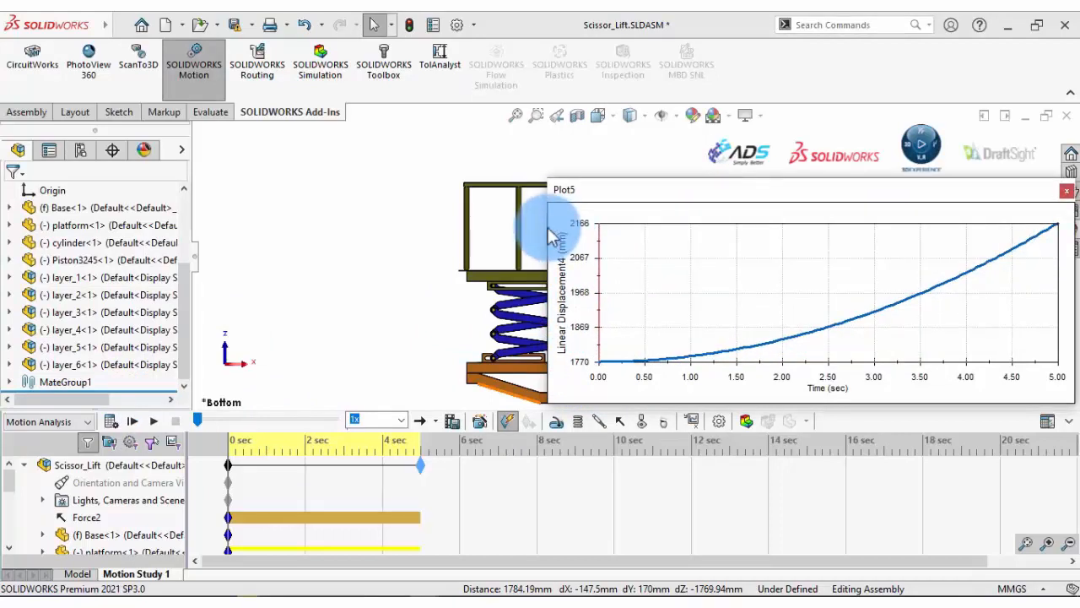
{"action": "left_click_drag", "start_coordinate": [544, 218], "coordinate": [679, 232]}
{"action": "left_click_drag", "start_coordinate": [762, 192], "coordinate": [740, 190]}
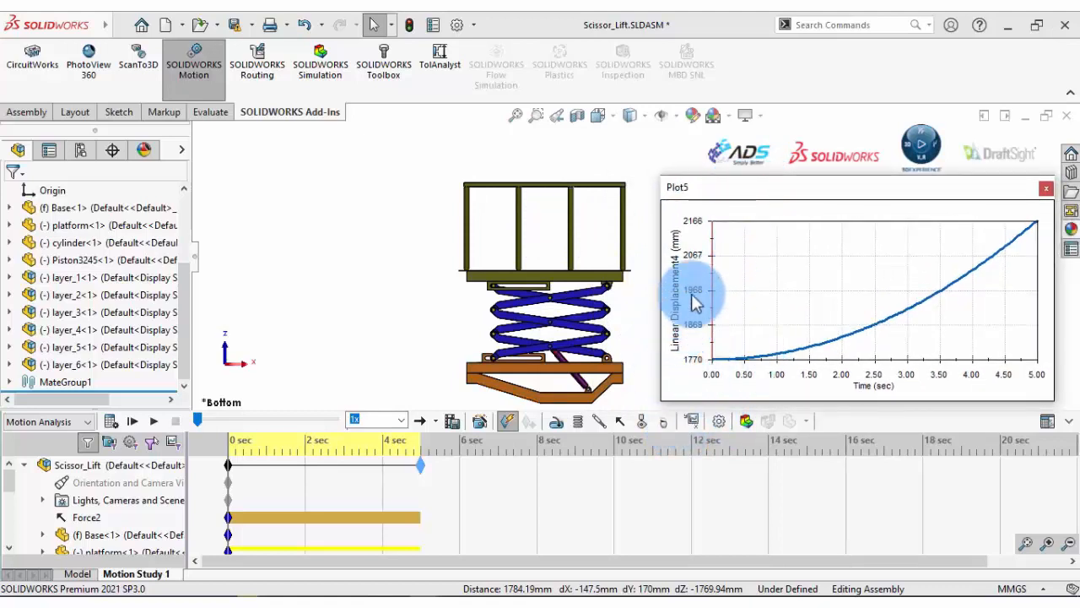
{"action": "left_click", "coordinate": [155, 419]}
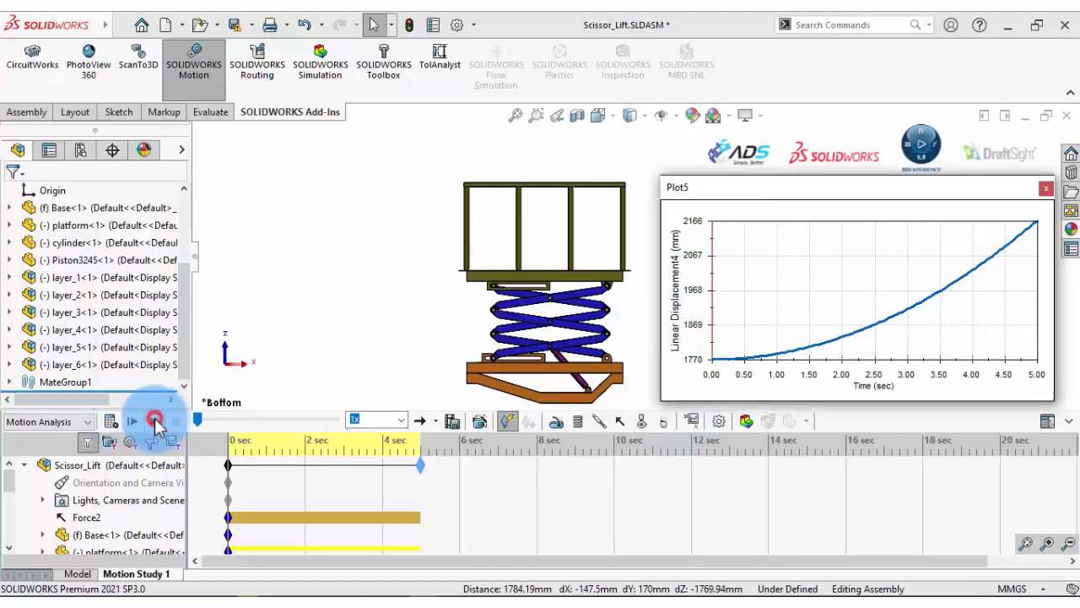